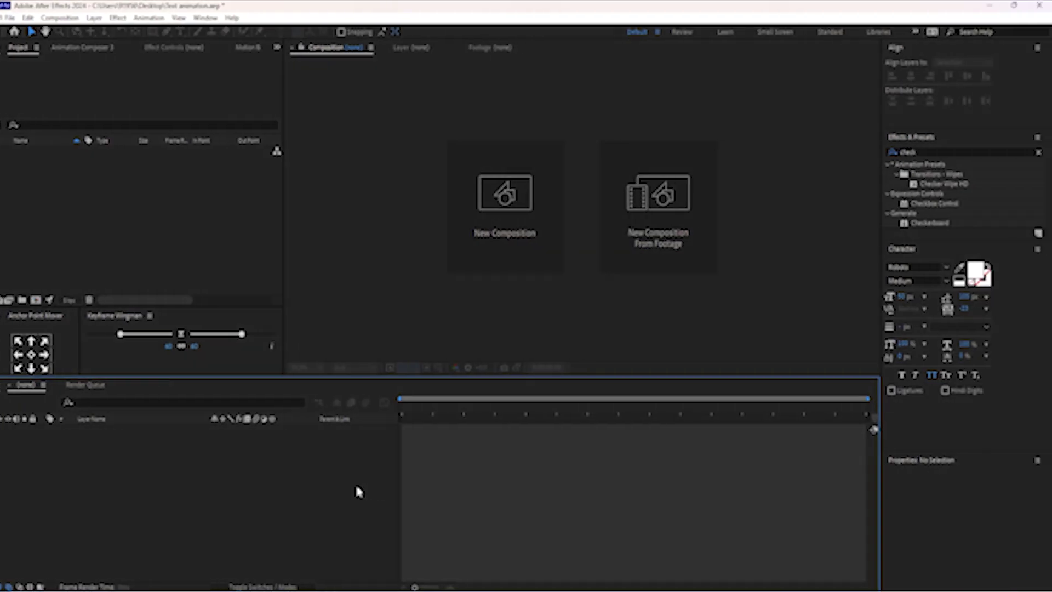
Create a new composition named Titles.
left_click(487, 195)
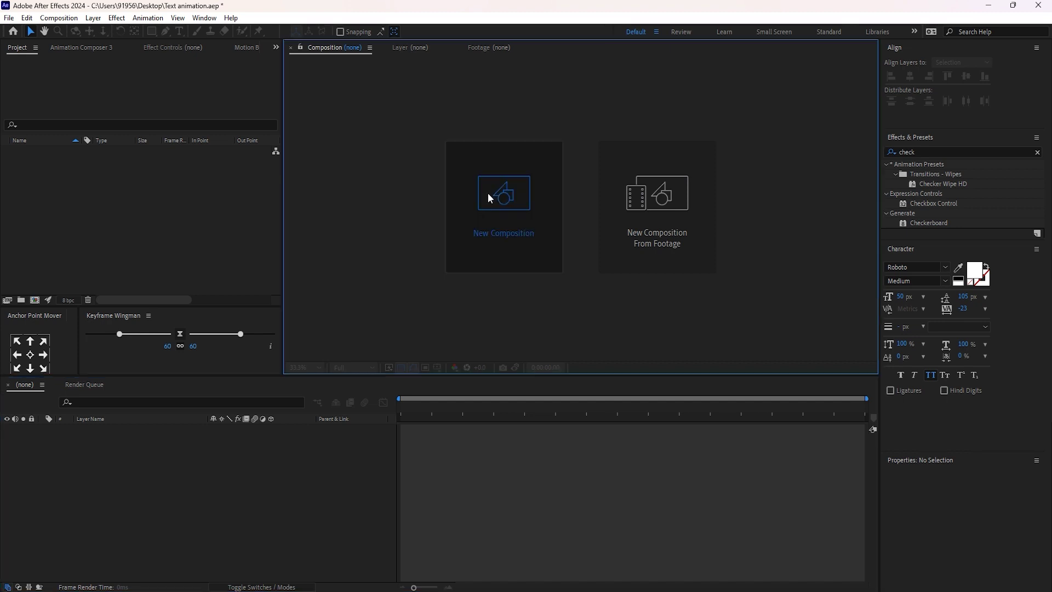
type("Titles")
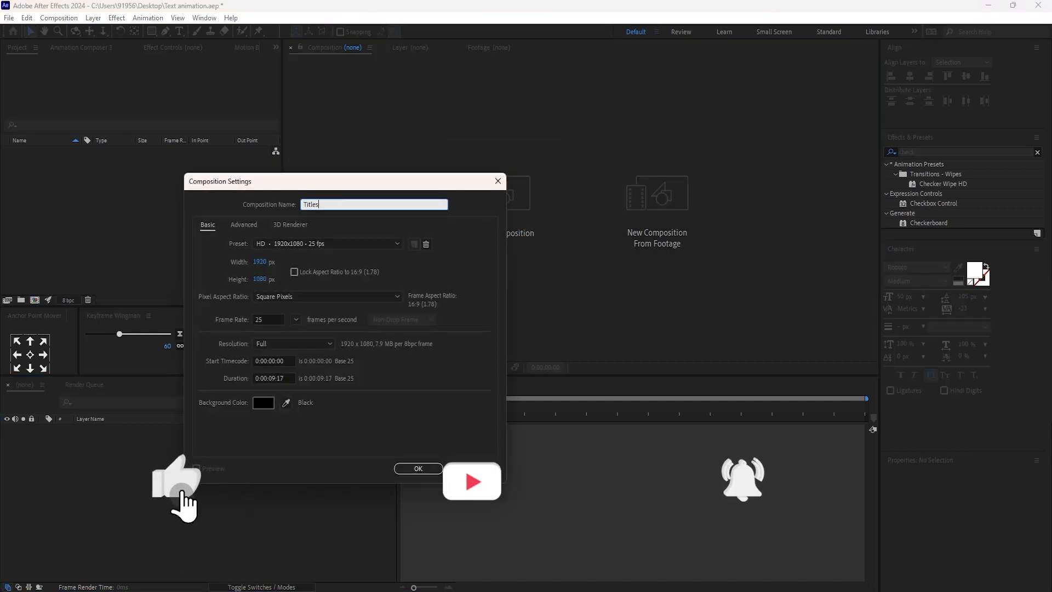
key("Return")
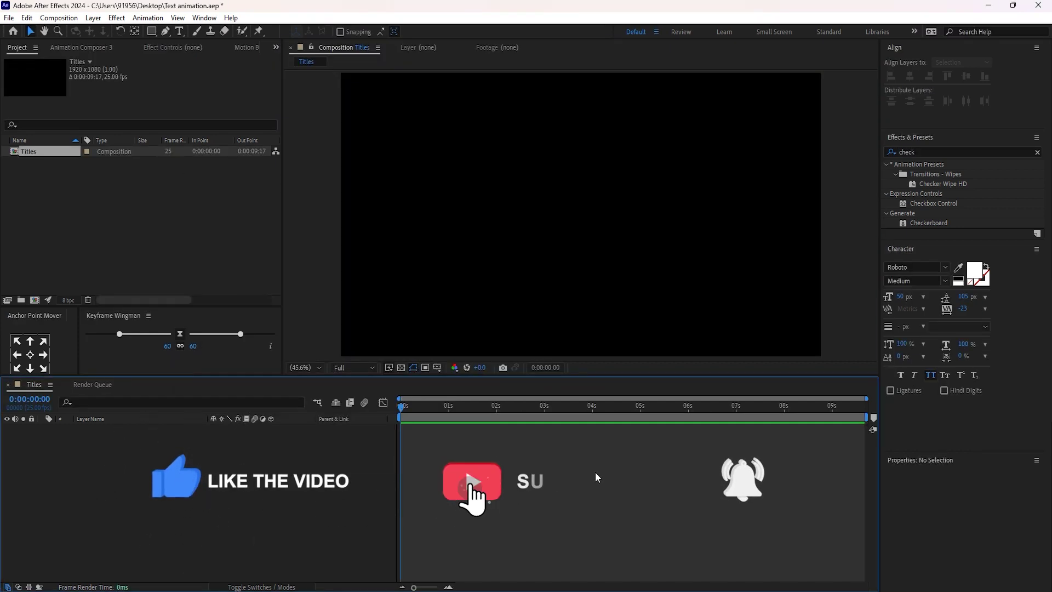
left_click(1037, 152)
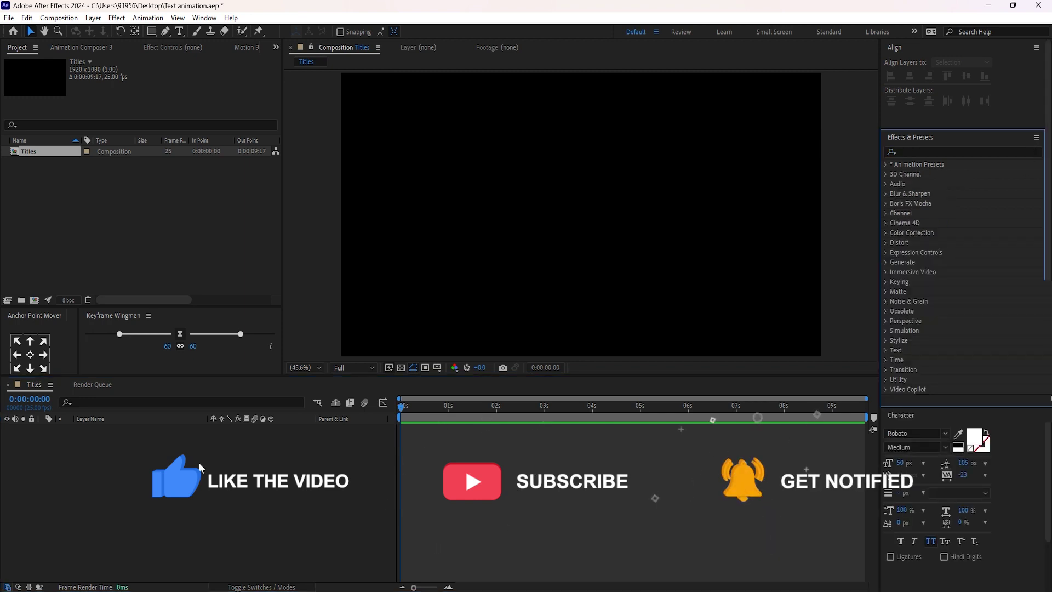
Add a CREATE text layer and centre it horizontally and vertically in the composition.
key("ctrl+t")
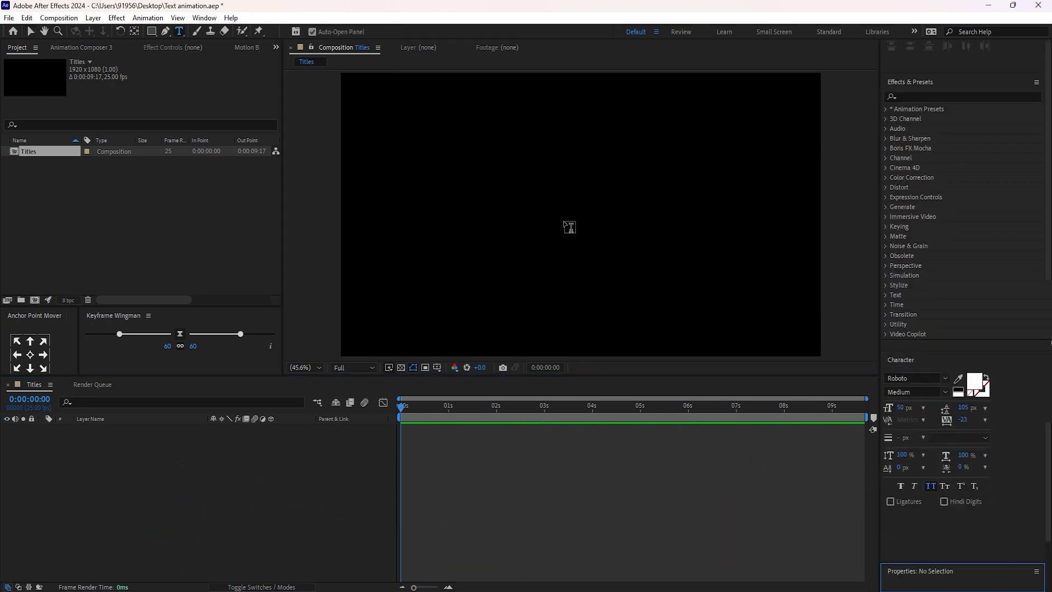
left_click(567, 224)
type("CREATE")
key("Escape")
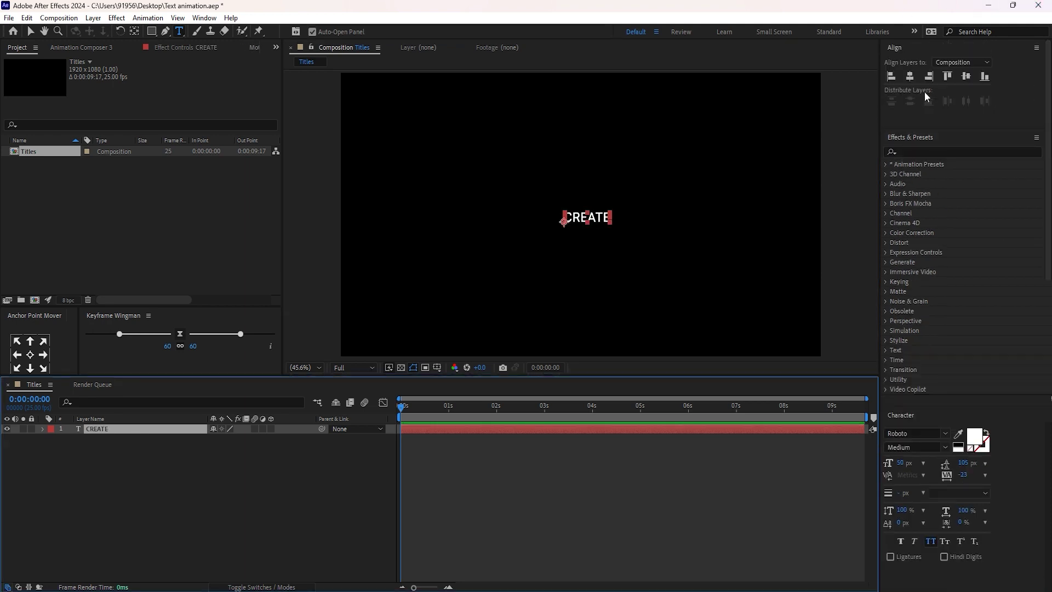
left_click(909, 76)
left_click(965, 77)
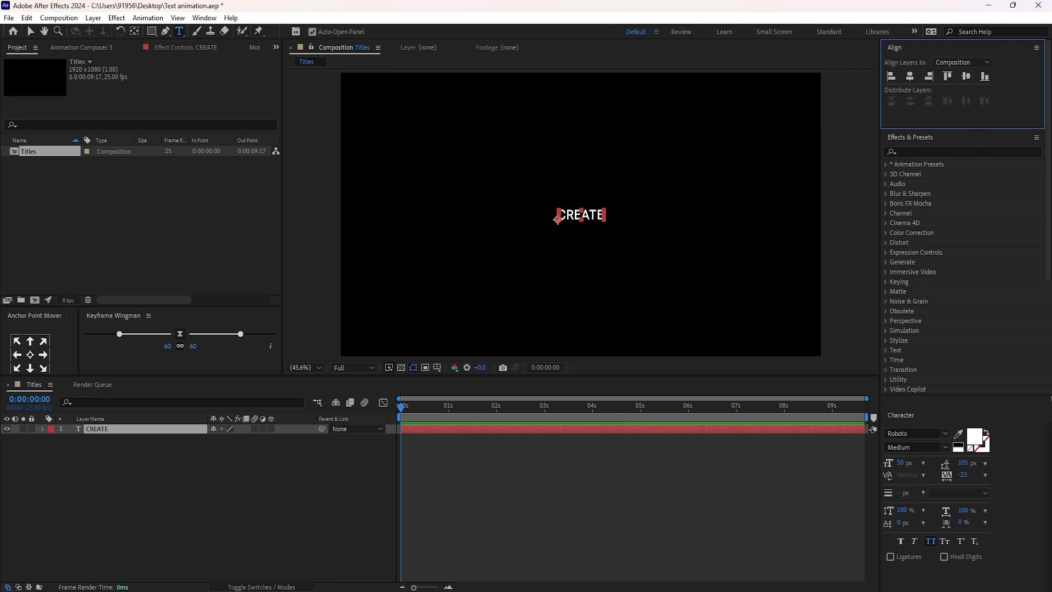
Add a Position animator to CREATE and set Range Selector 1's End to 0%.
left_click(43, 429)
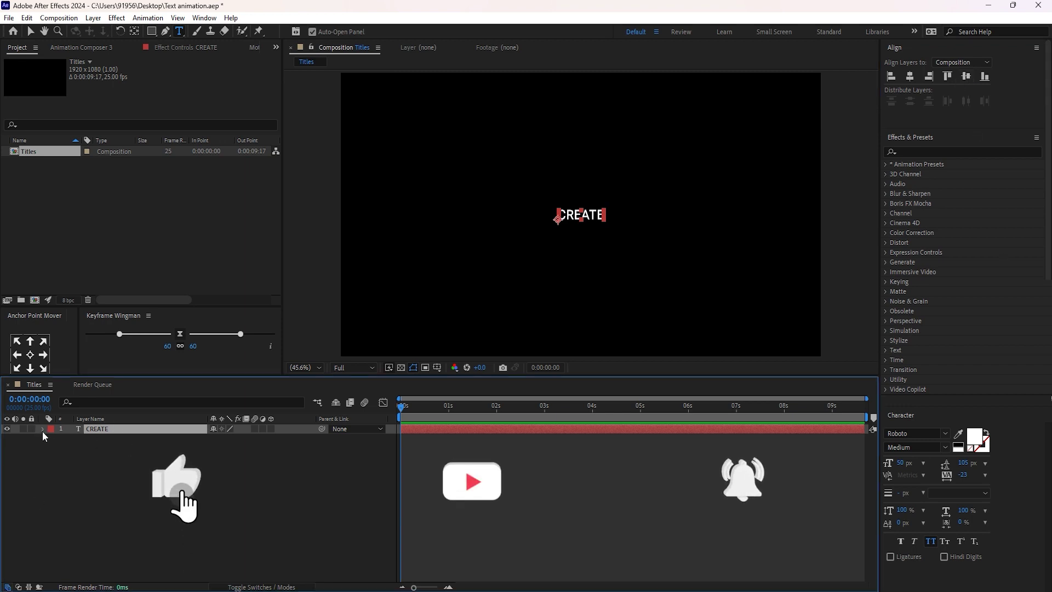
left_click(309, 438)
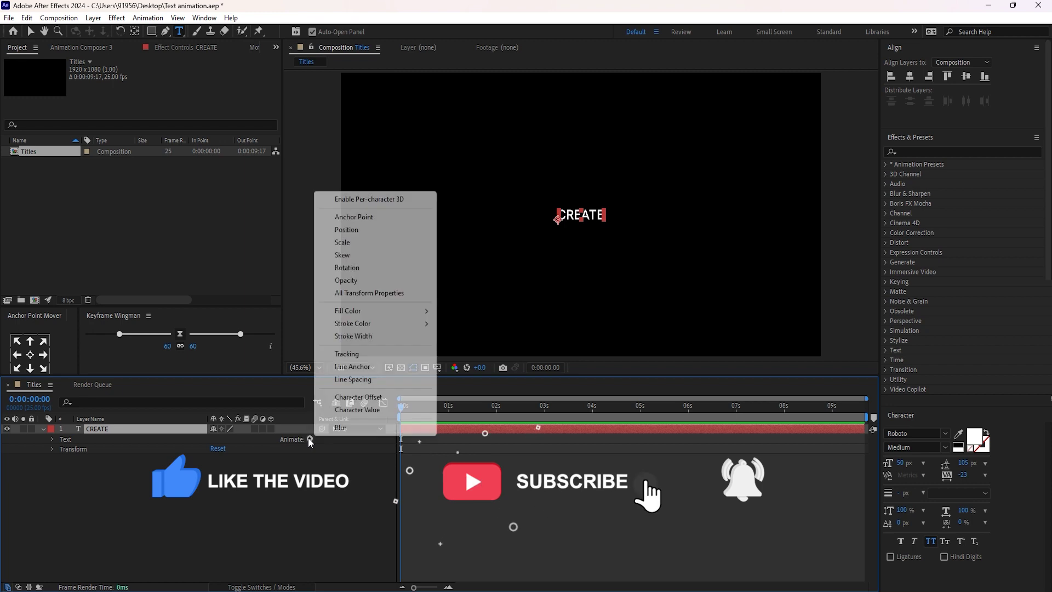
left_click(348, 229)
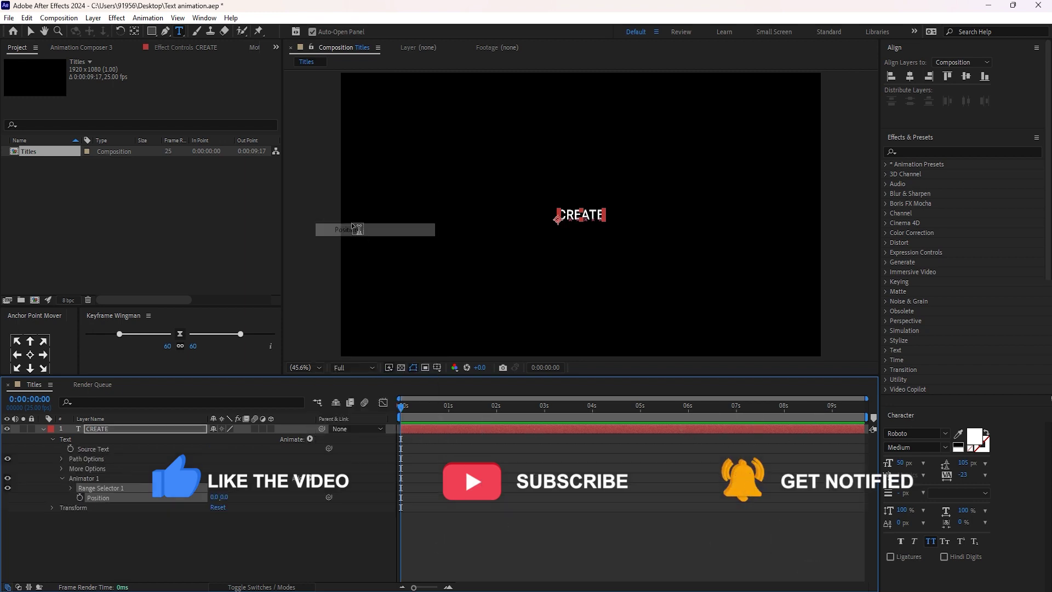
left_click(94, 535)
left_click(69, 488)
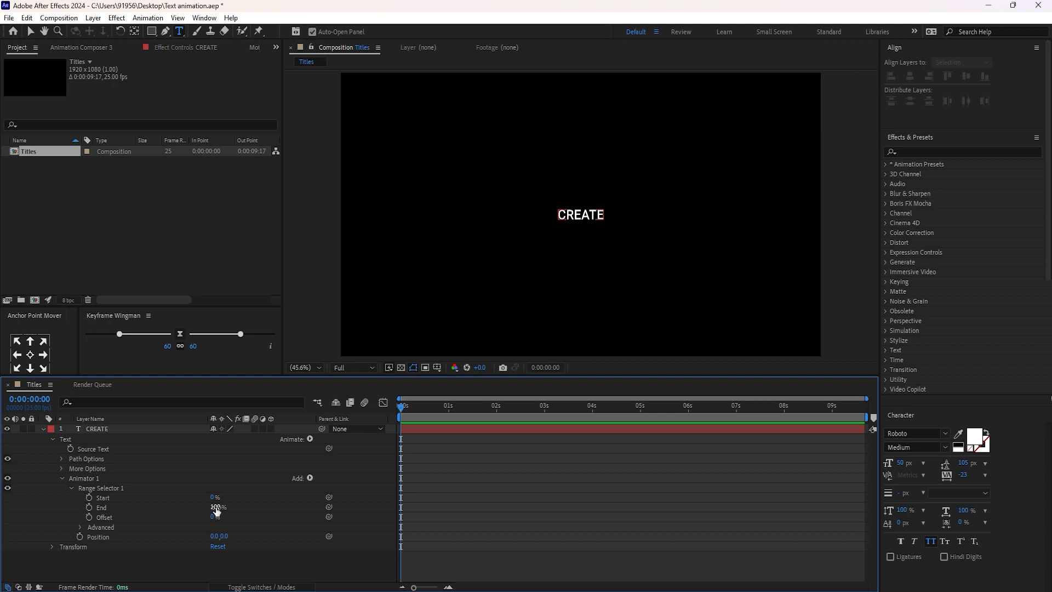
left_click_drag(216, 509, 86, 519)
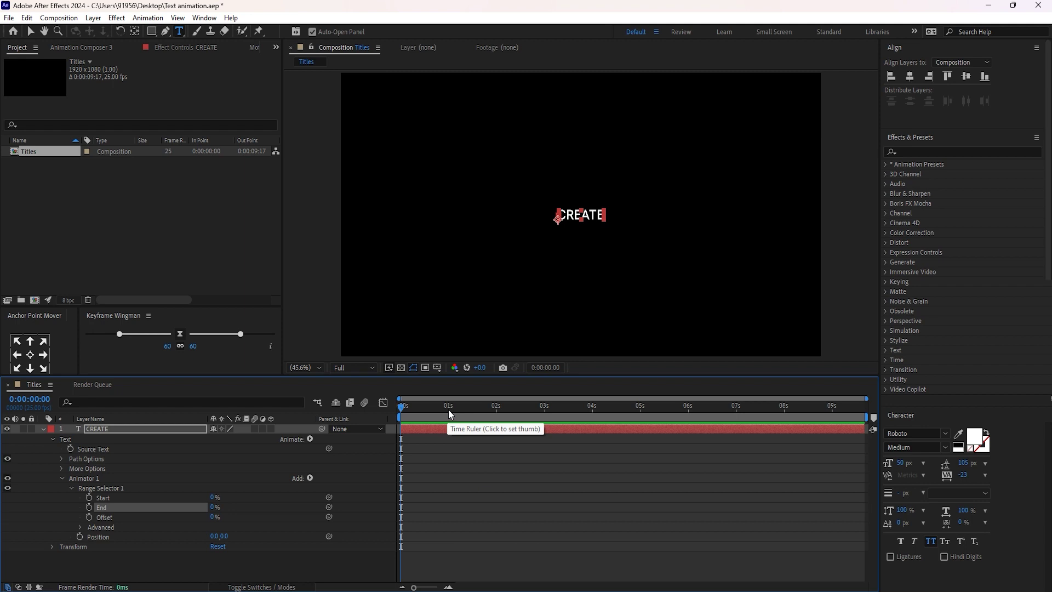
Keyframe the range Offset from -100% at 0s to 100% at 0:00:01:24.
left_click(495, 409)
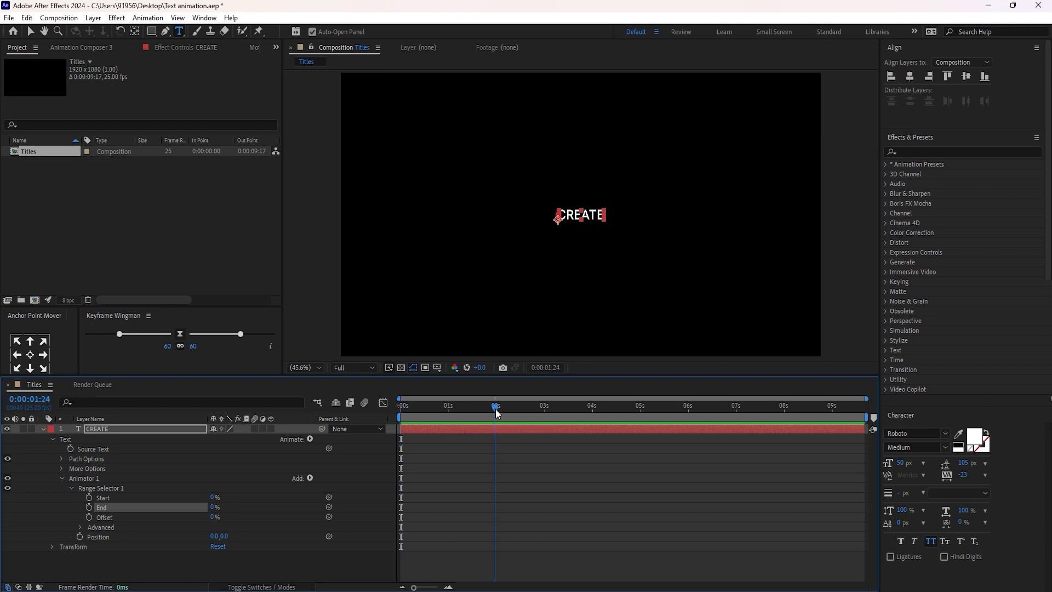
left_click(89, 516)
left_click_drag(497, 408, 288, 422)
left_click_drag(209, 518, 110, 518)
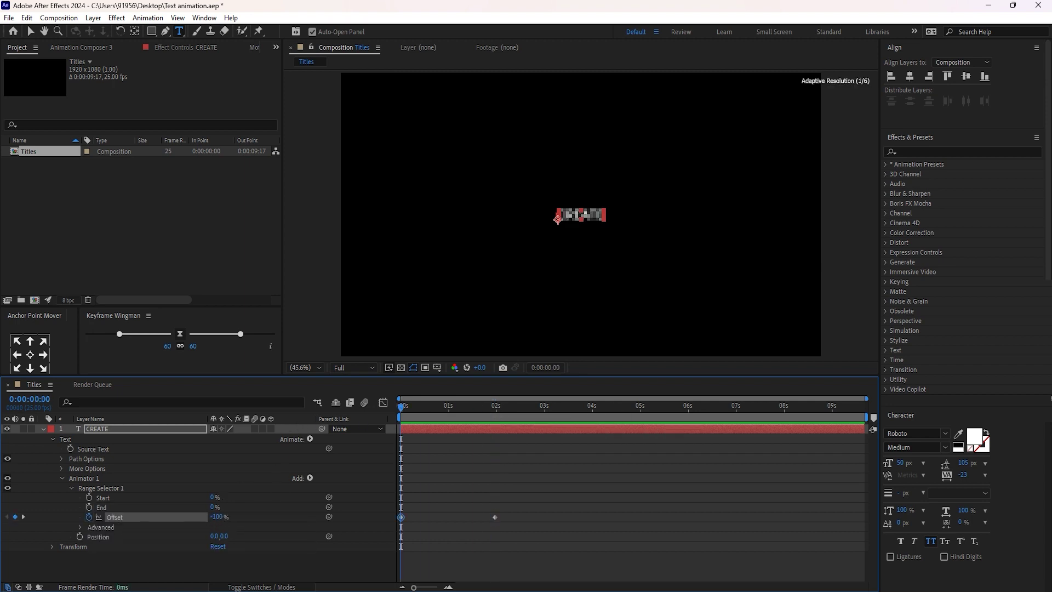
left_click(23, 516)
left_click_drag(212, 518, 332, 515)
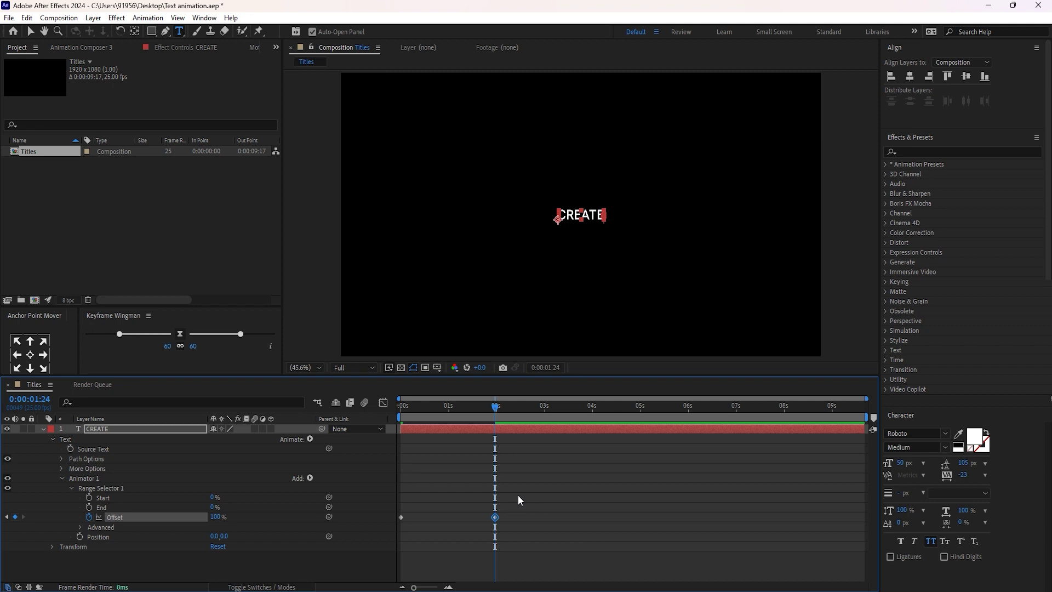
mouse_move(462, 416)
left_mouse_down()
mouse_move(417, 419)
mouse_move(465, 419)
left_mouse_up()
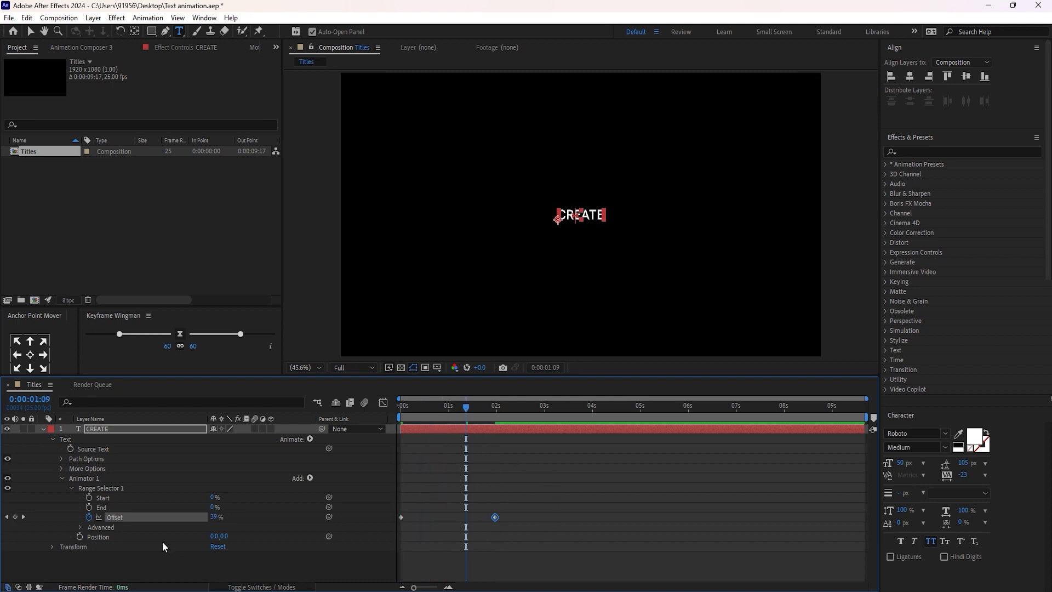
Set the range selector shape to Ramp Up and the animator's Position X to 500.
left_click(80, 527)
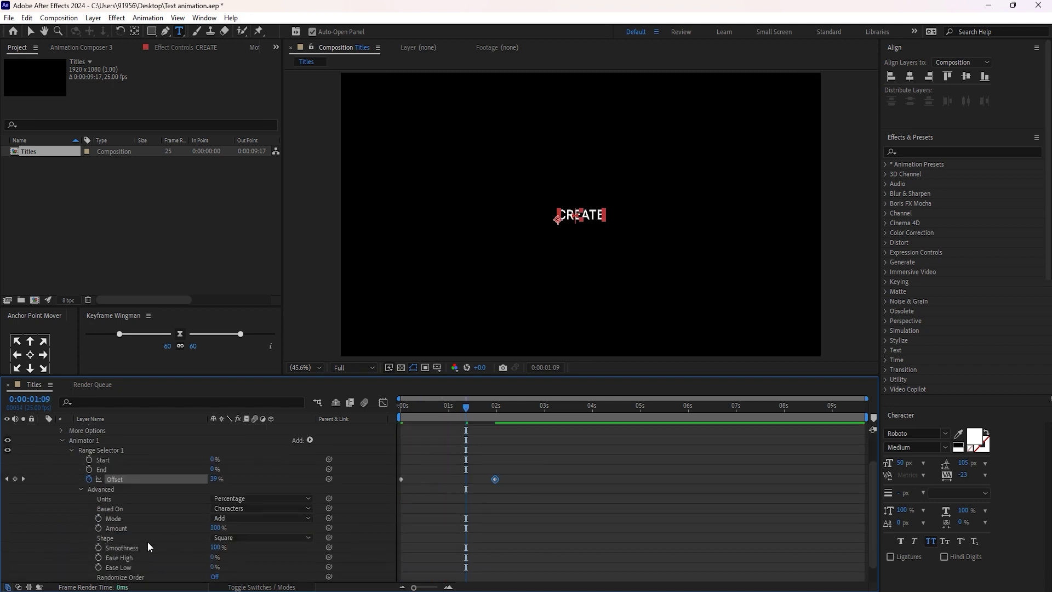
left_click(228, 539)
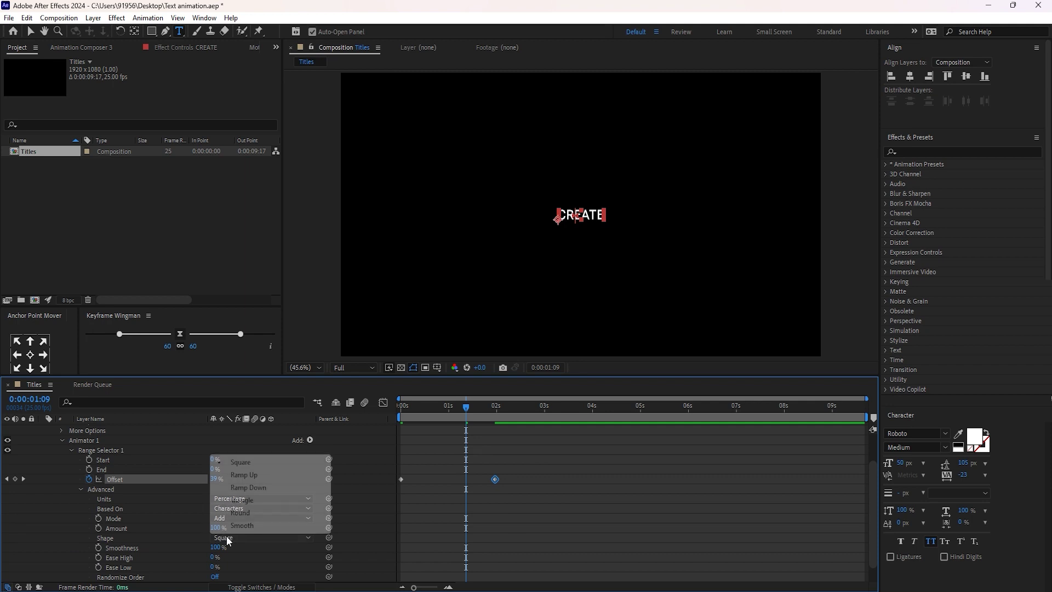
left_click(239, 475)
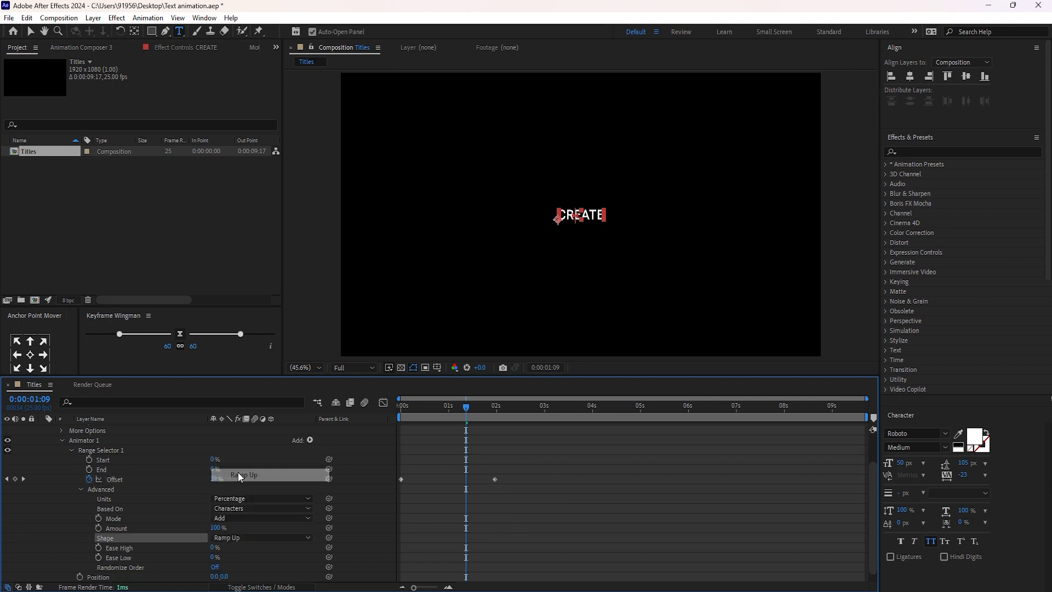
scroll(371, 524, "down", 1)
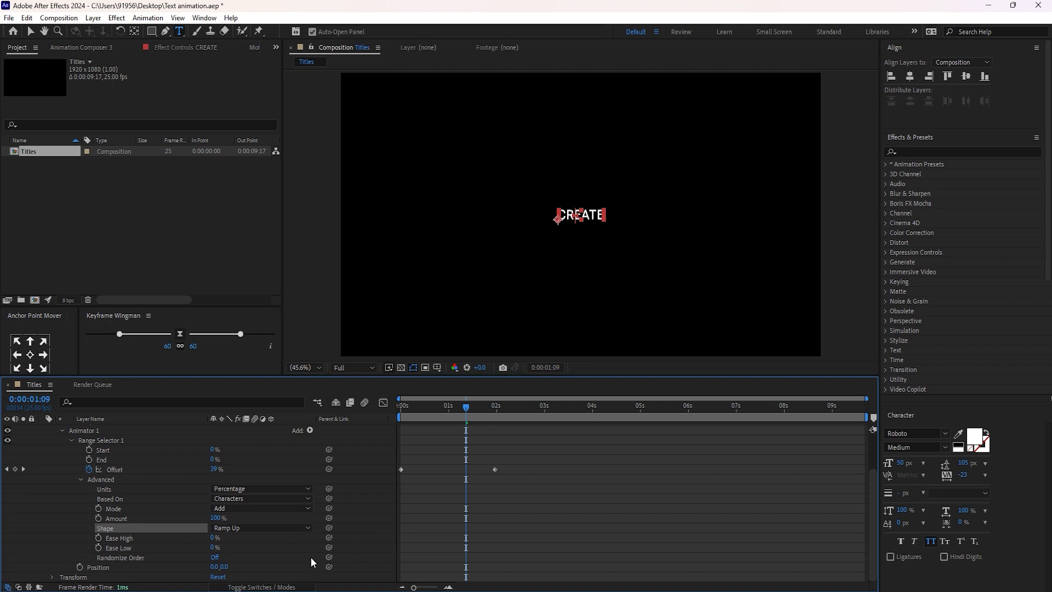
left_click(115, 568)
left_click(214, 566)
type("500")
key("Return")
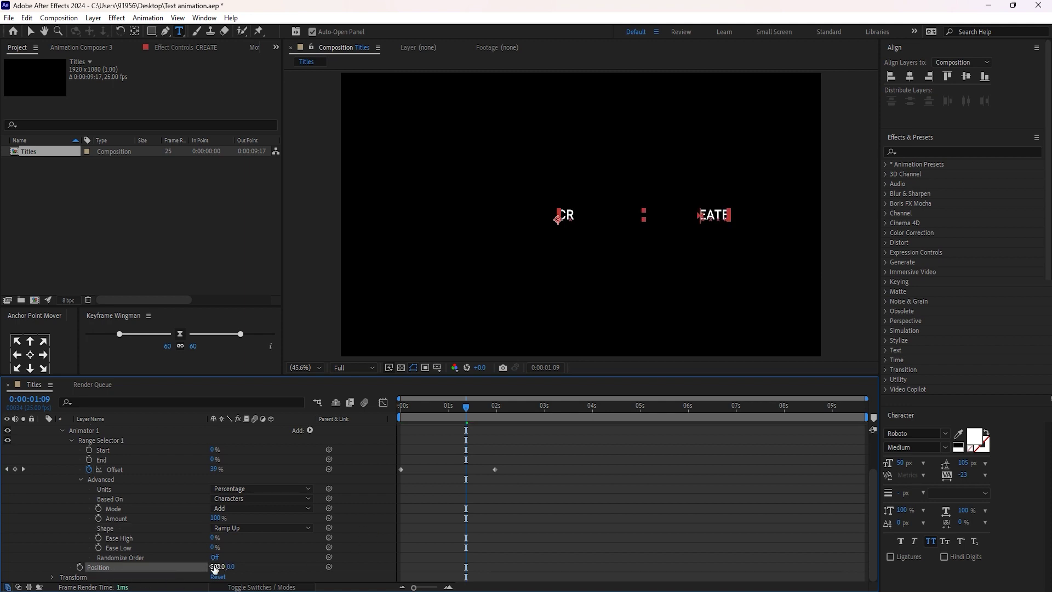
Set Ease Low to 100% and the range End back to 100%, previewing the reveal.
left_click_drag(476, 404, 393, 414)
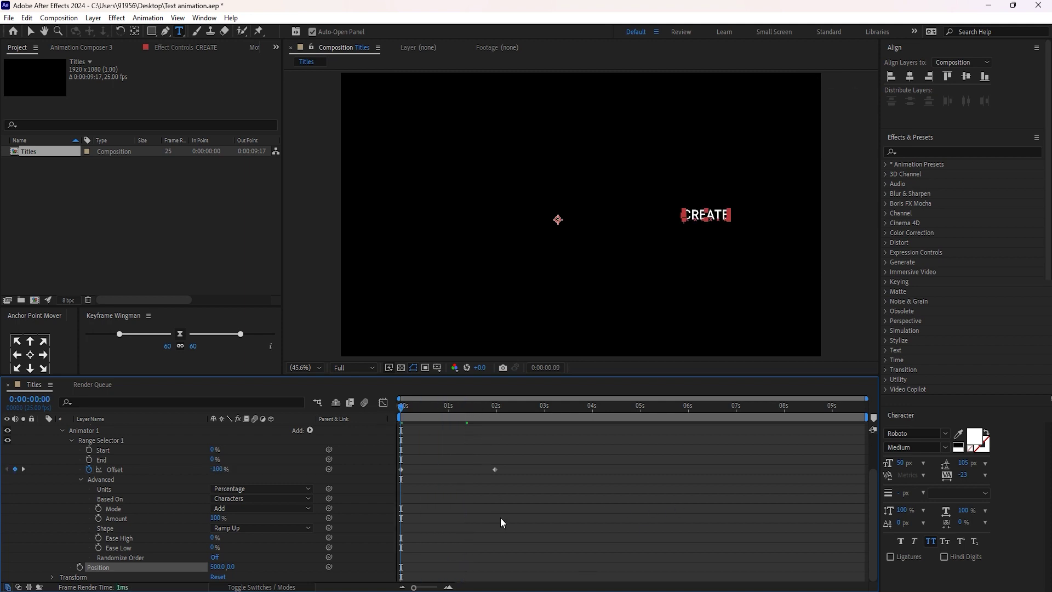
key("space")
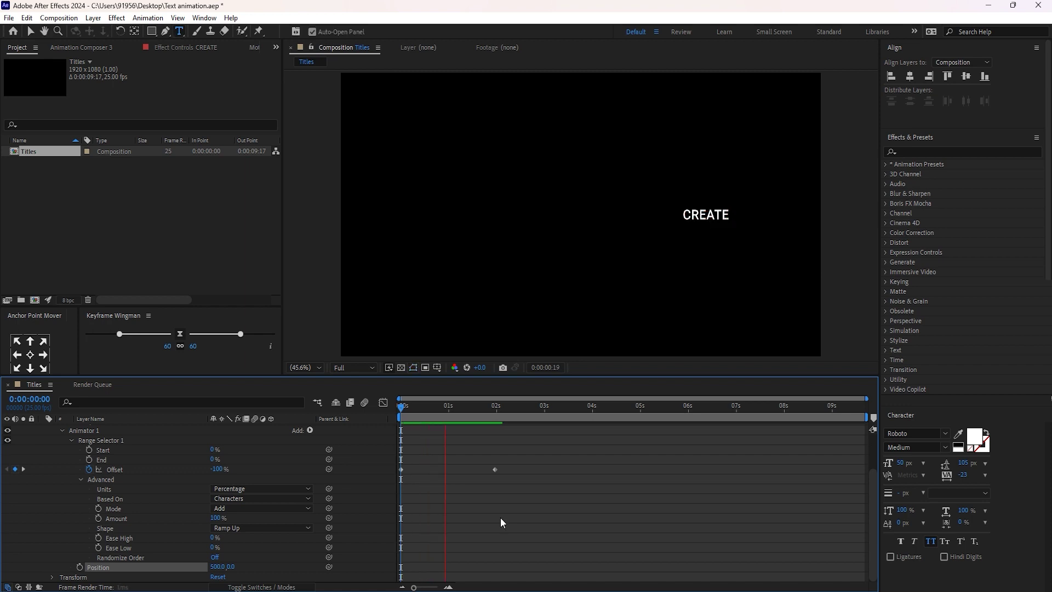
key("space")
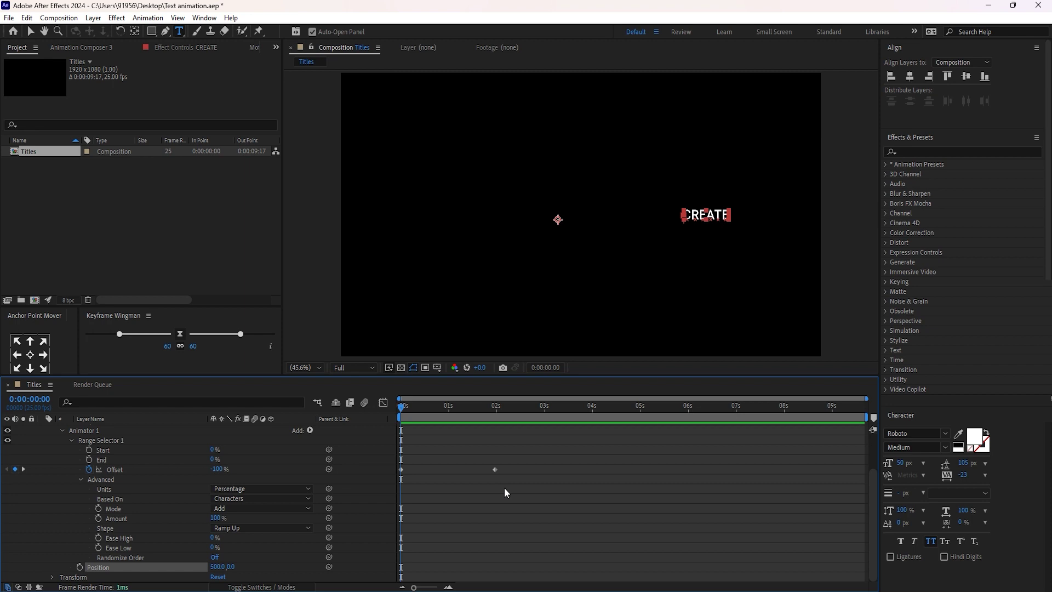
left_click_drag(214, 547, 291, 553)
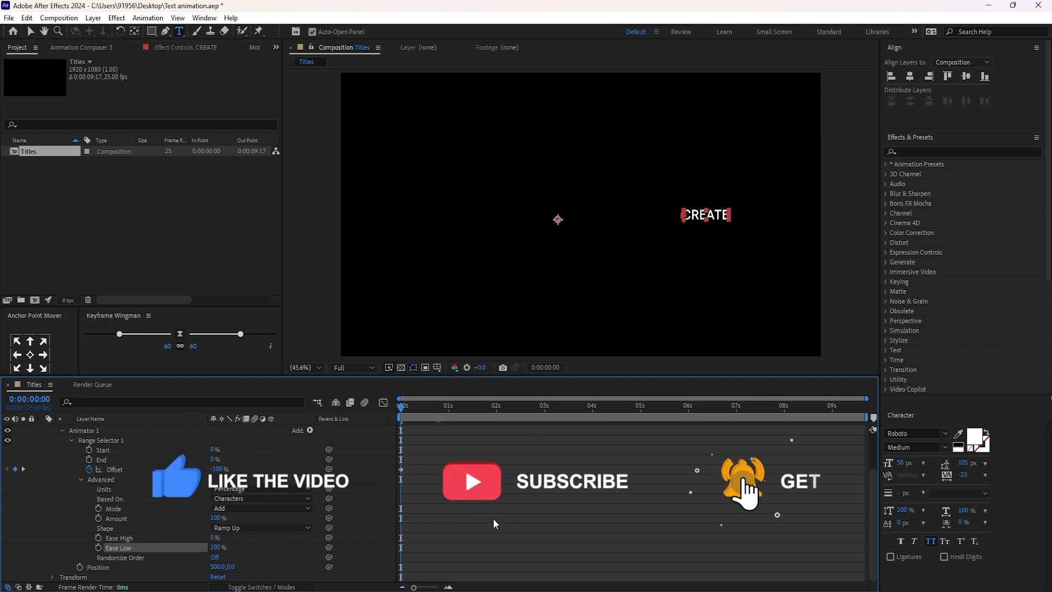
left_click_drag(212, 459, 283, 461)
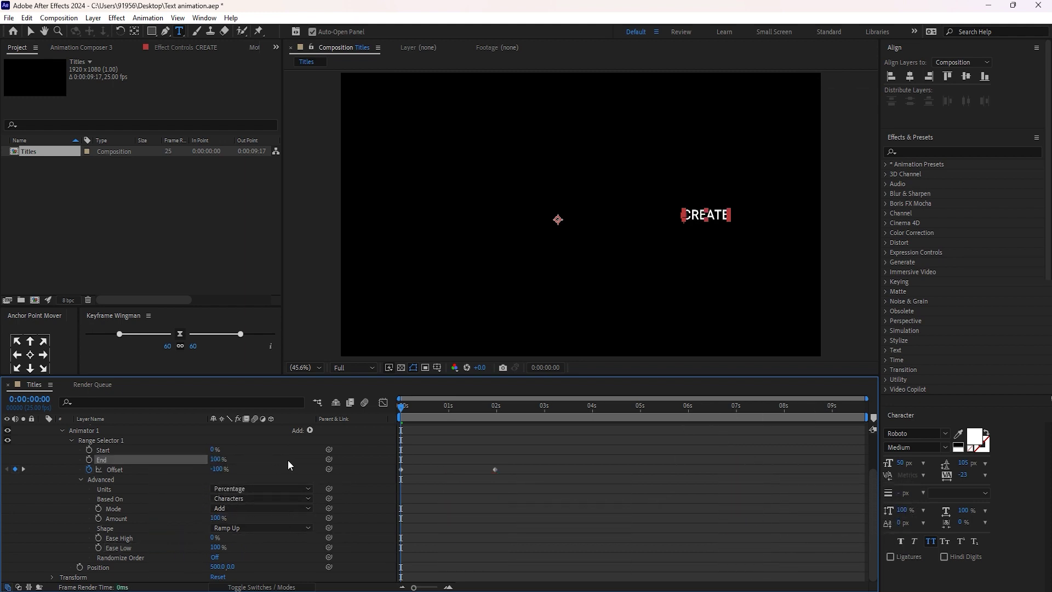
key("space")
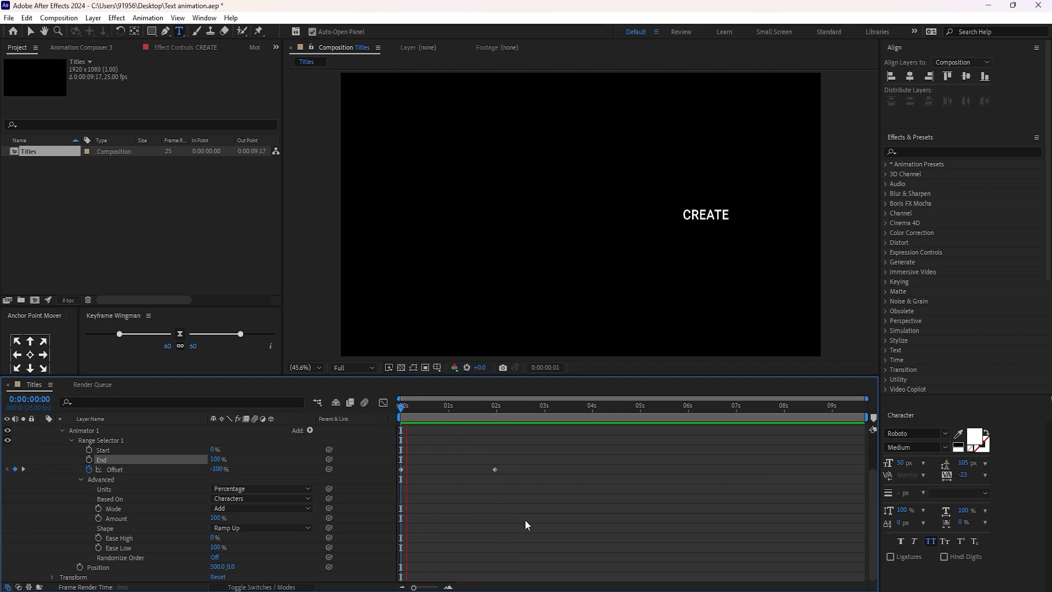
key("space")
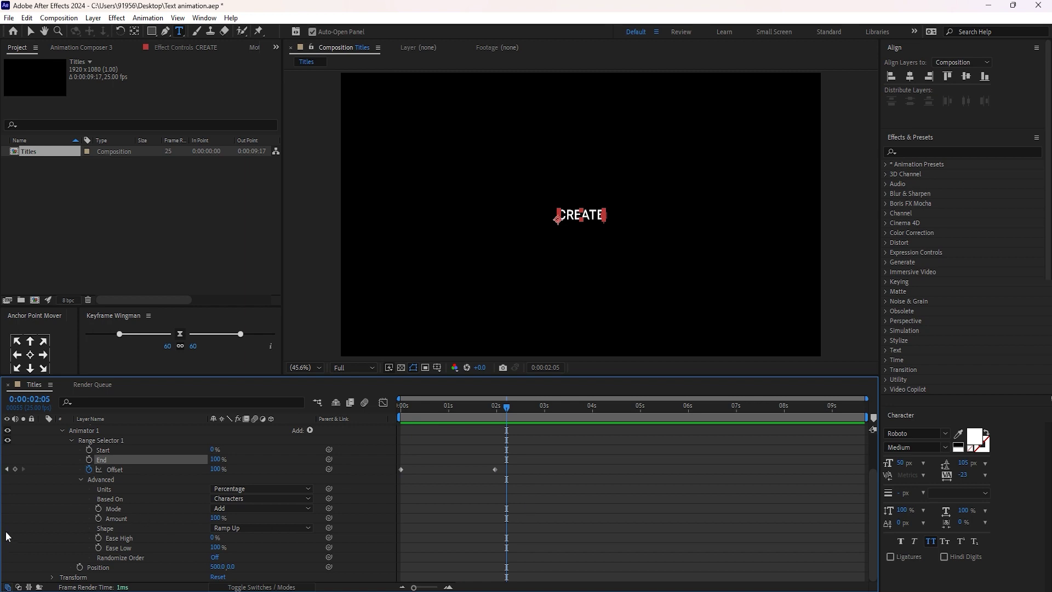
Pre-compose the CREATE layer as Text 1 and hide it in Titles.
scroll(43, 524, "up", 2)
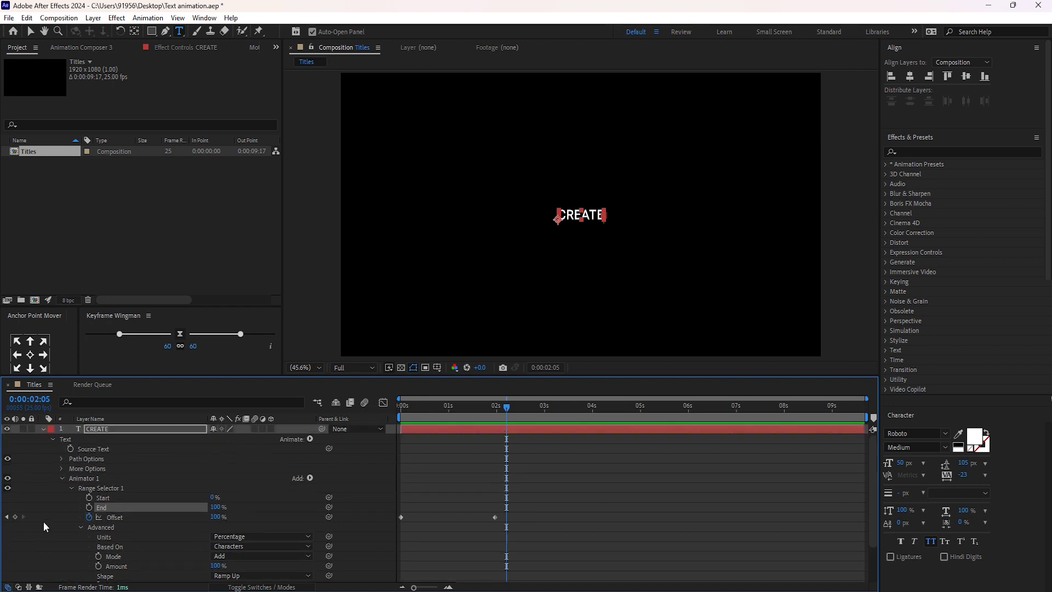
left_click(42, 429)
left_click(222, 525)
left_click(140, 429)
right_click(141, 429)
left_click(171, 353)
type("Text")
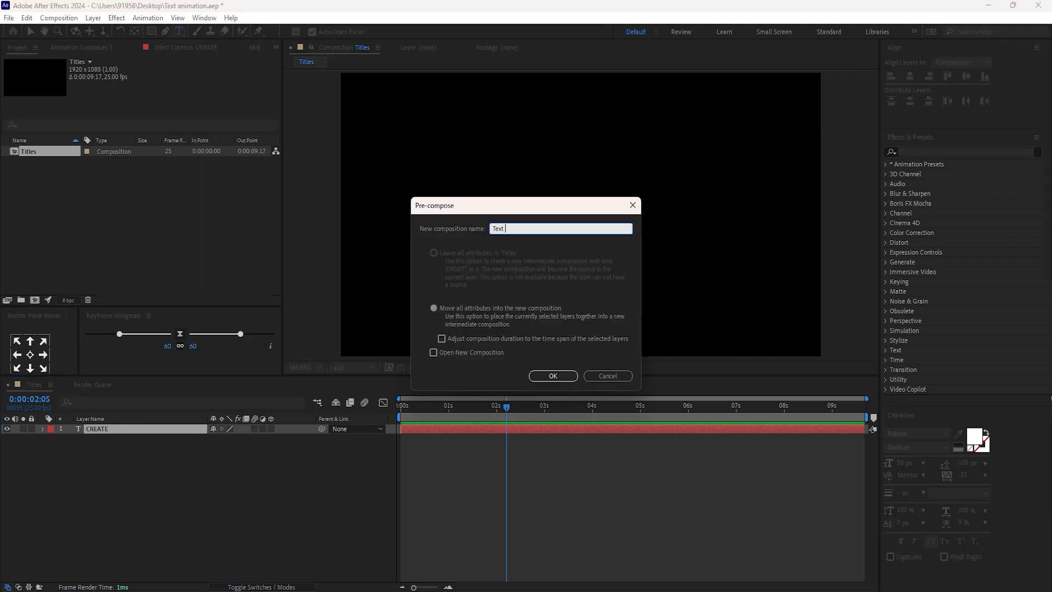
left_click(545, 376)
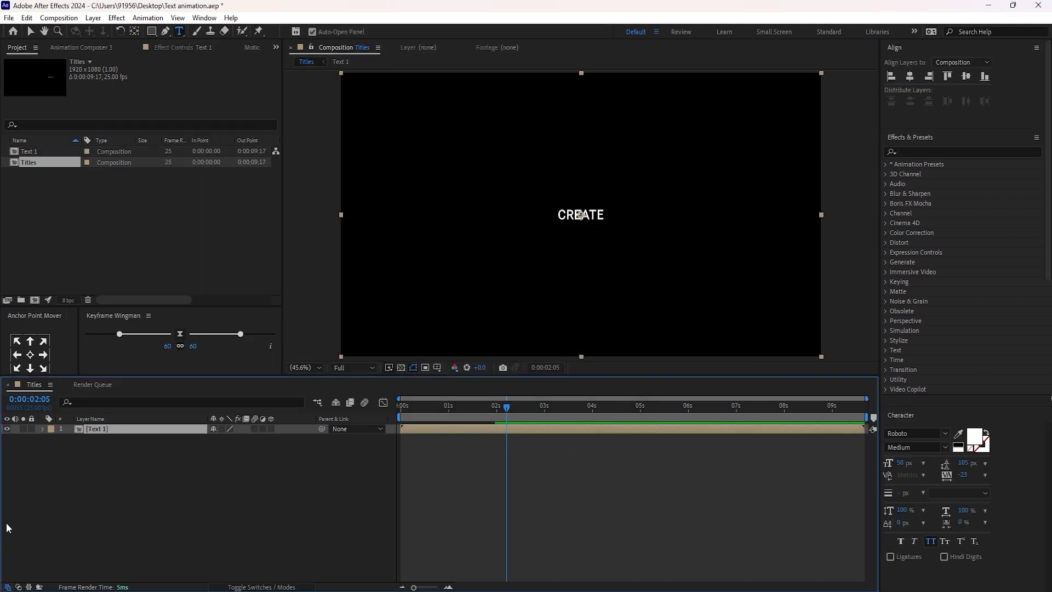
left_click(158, 489)
left_click(7, 429)
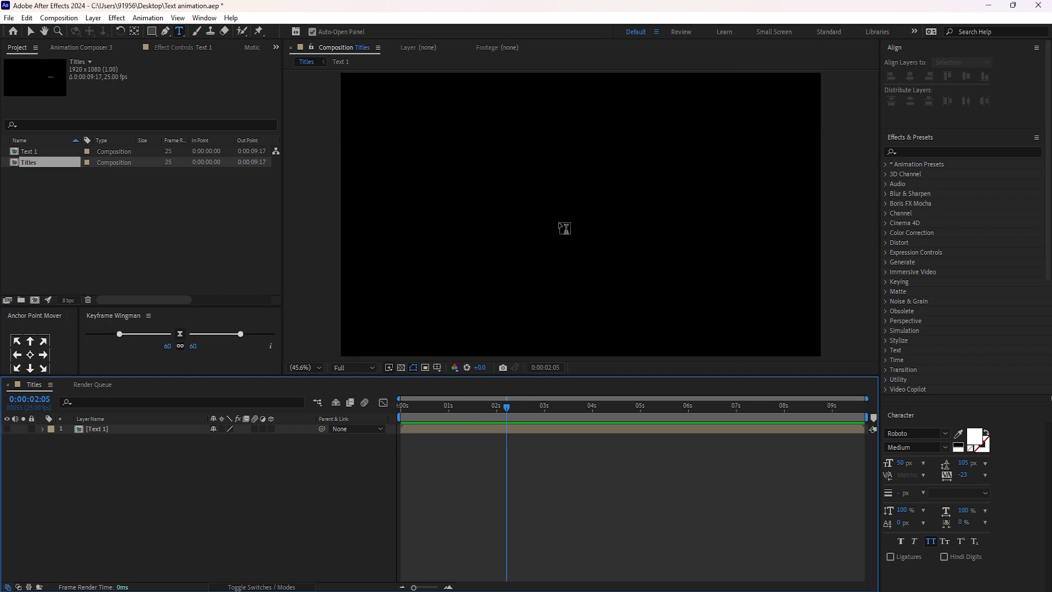
Type a MODERN text layer and set its font size to 180 px.
left_click(560, 224)
type("moder")
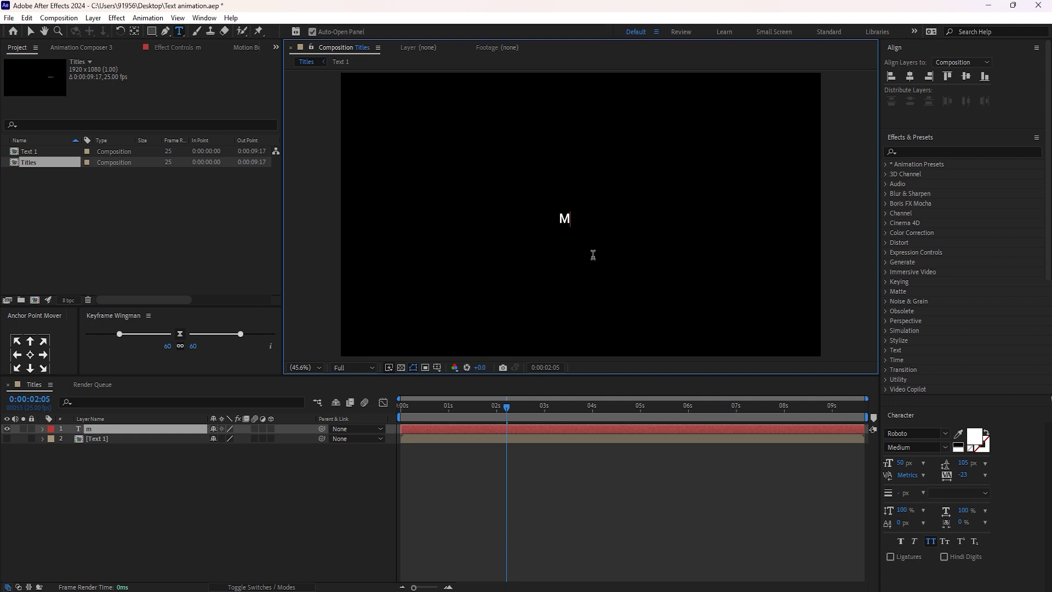
type("n")
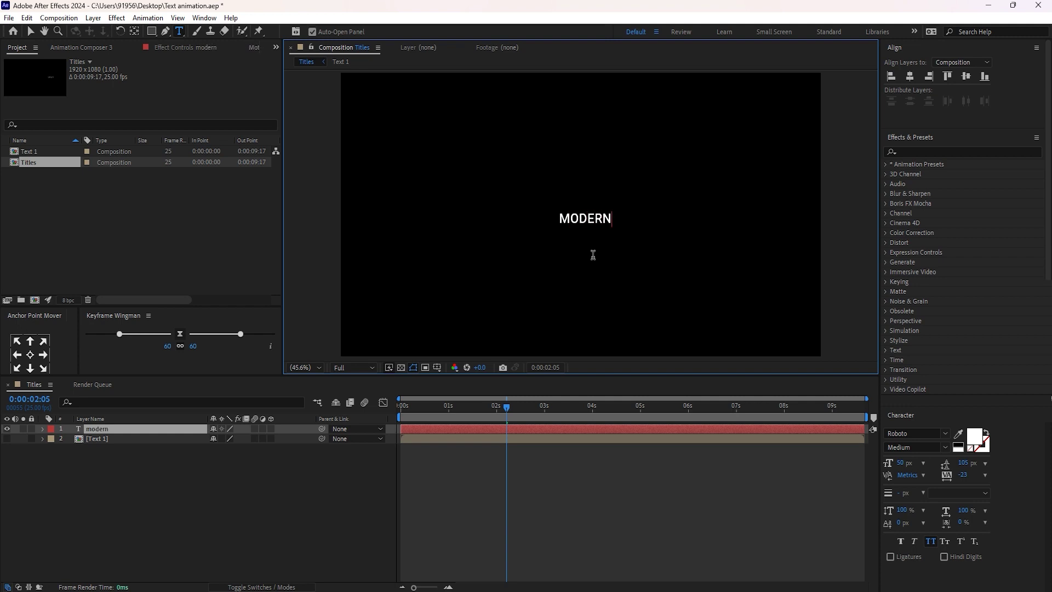
double_click(573, 220)
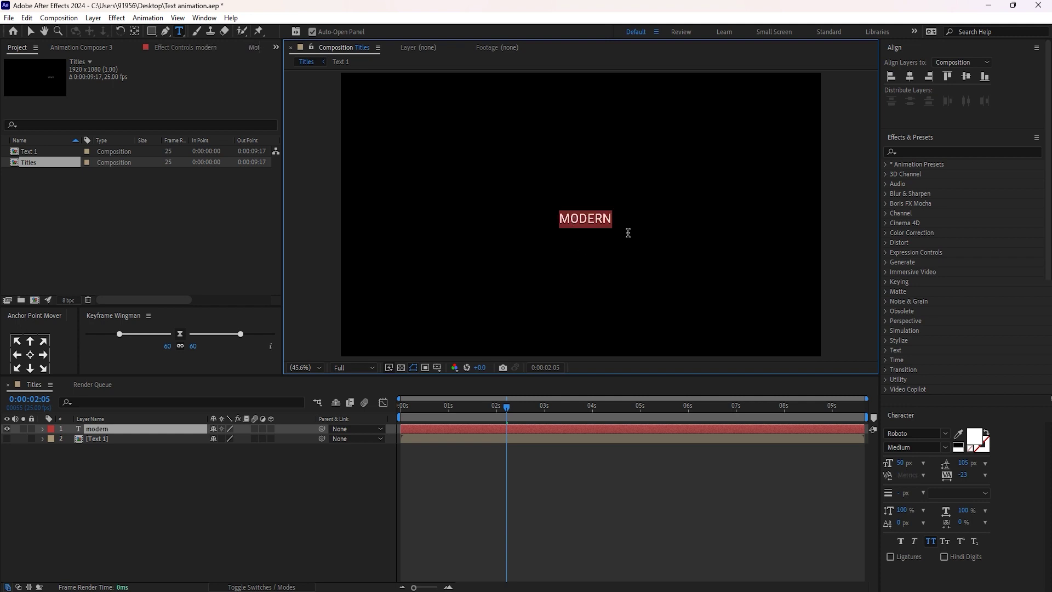
left_click(902, 463)
type("180")
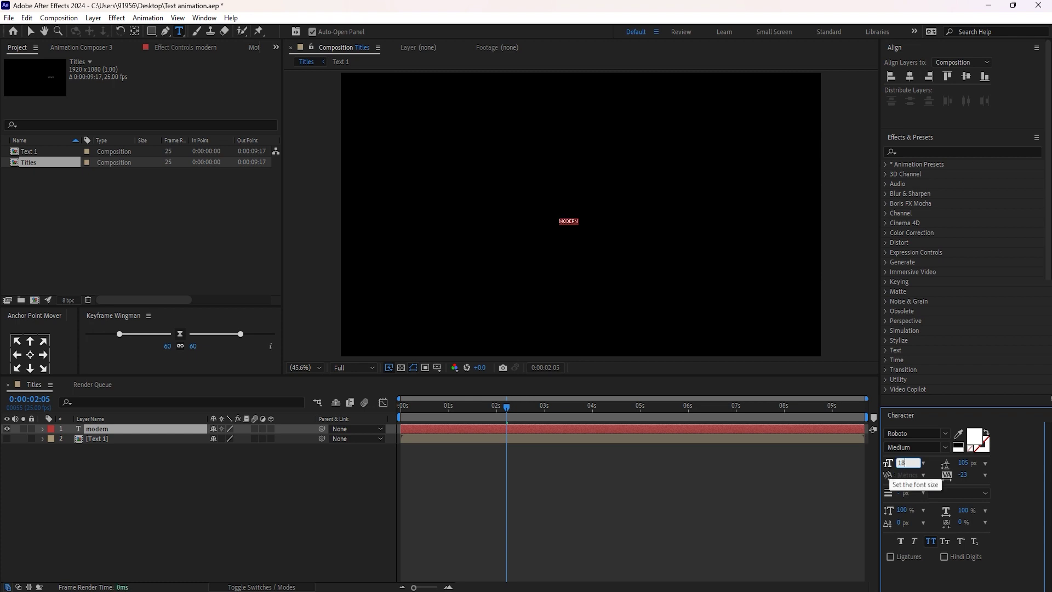
key("Return")
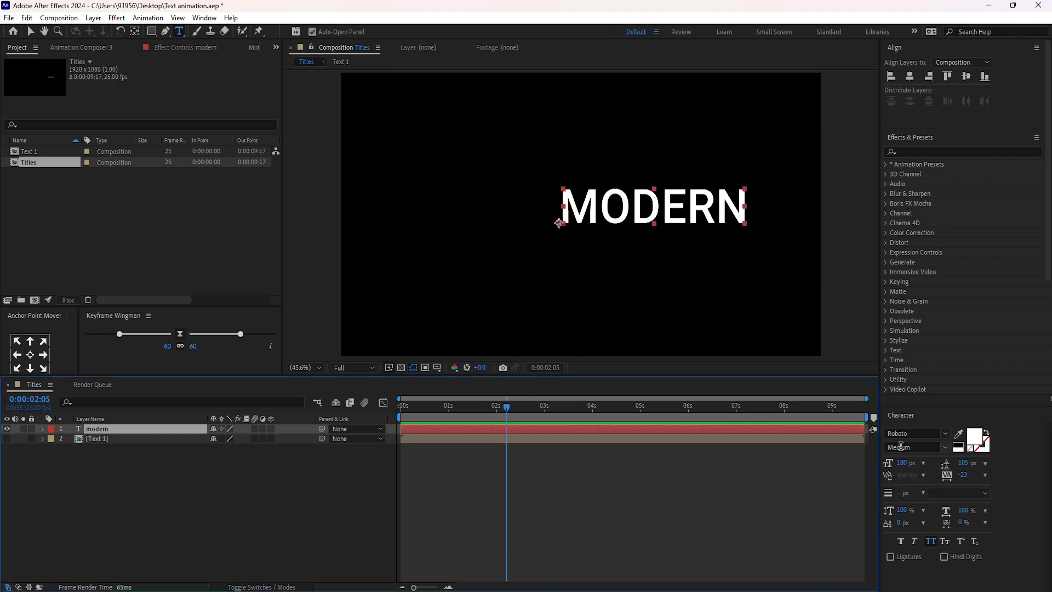
Make MODERN Bold and centre it horizontally and vertically in the composition.
left_click(933, 448)
left_click(946, 447)
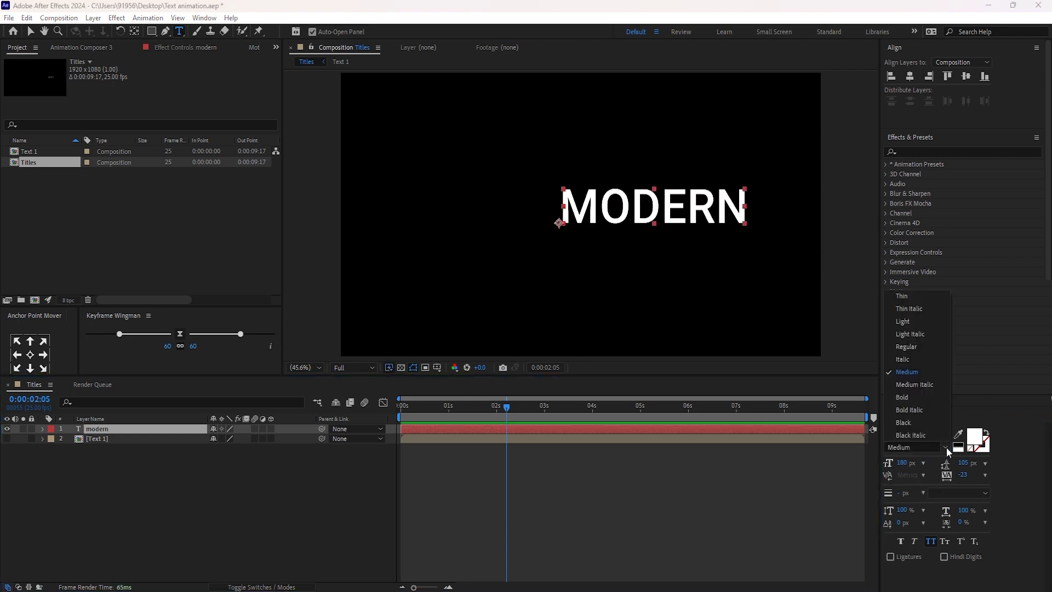
left_click(905, 394)
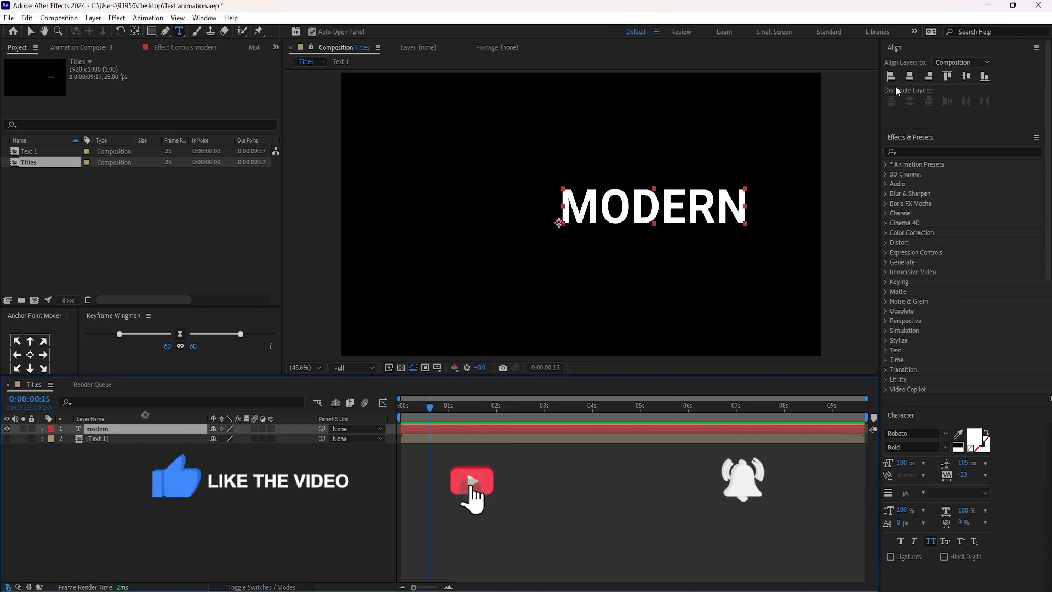
left_click(909, 76)
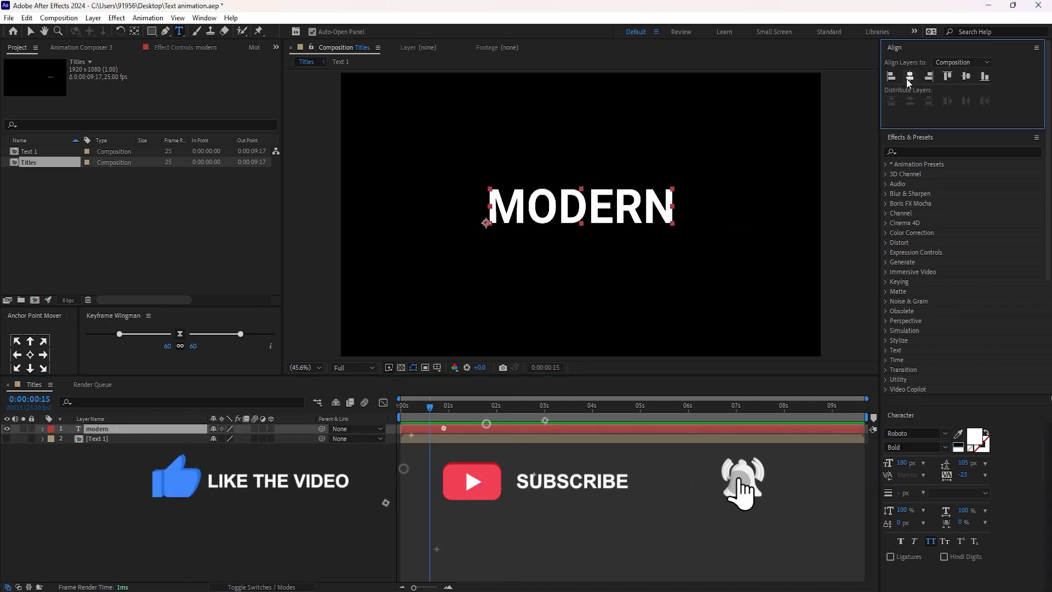
left_click(966, 78)
key("p")
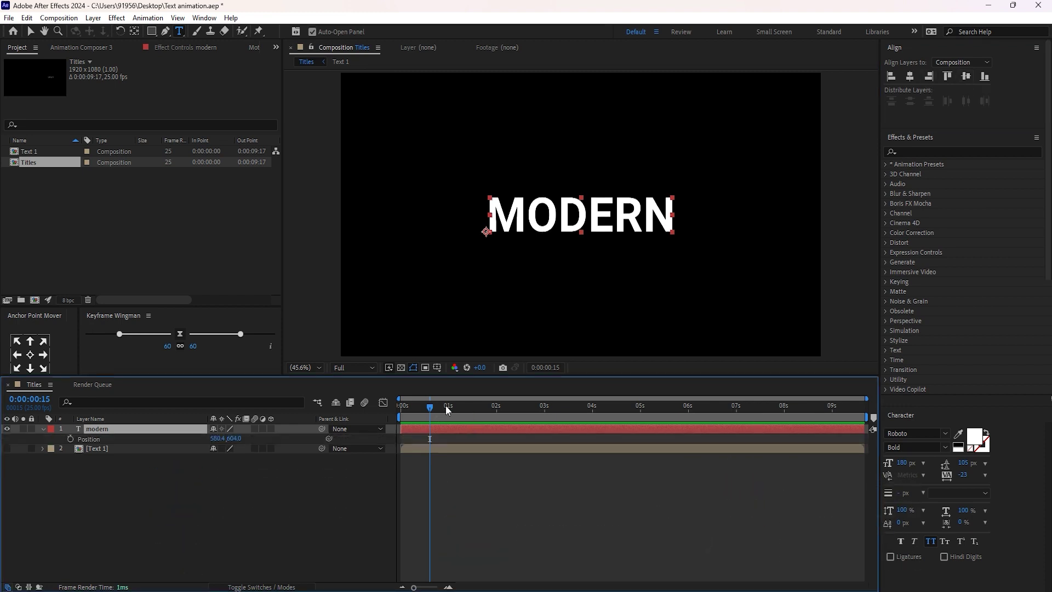
left_click(448, 415)
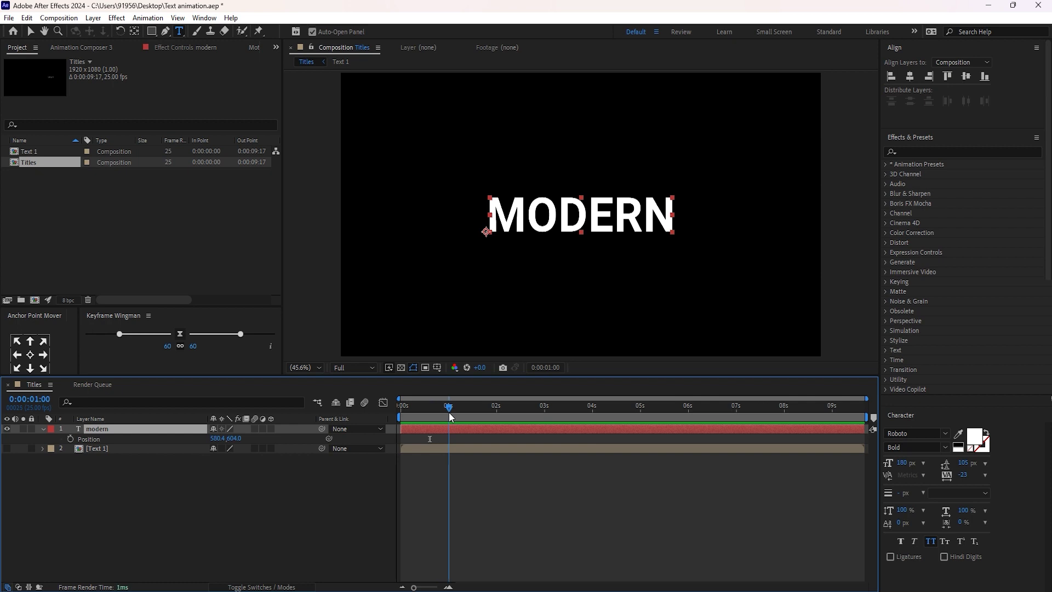
Keyframe MODERN's Position at 1s and 0s, lowering the start to Y 784.
left_click(70, 439)
key("Home")
left_click(15, 439)
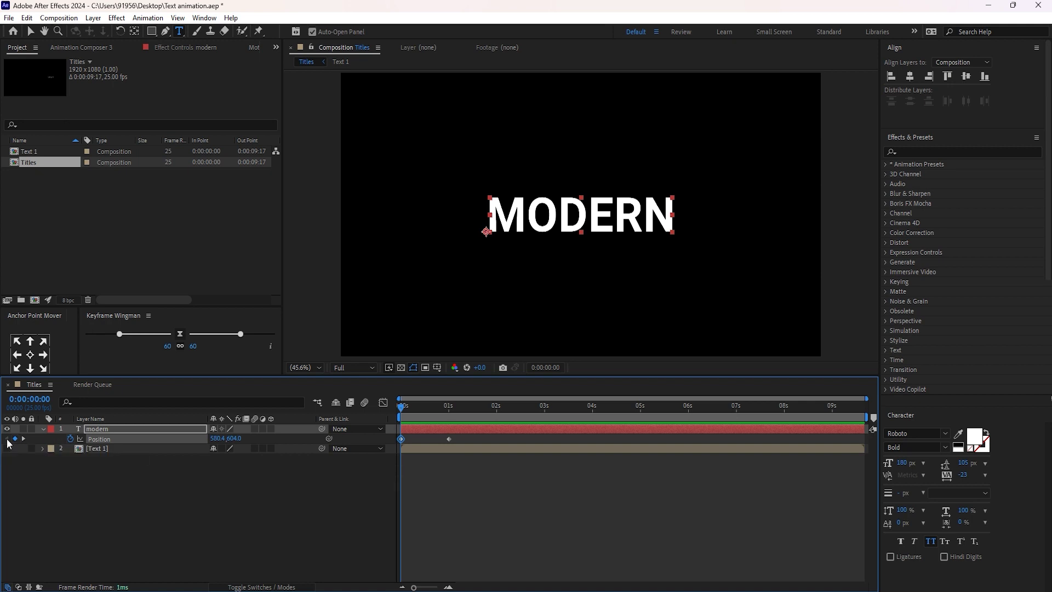
left_click_drag(229, 440, 291, 431)
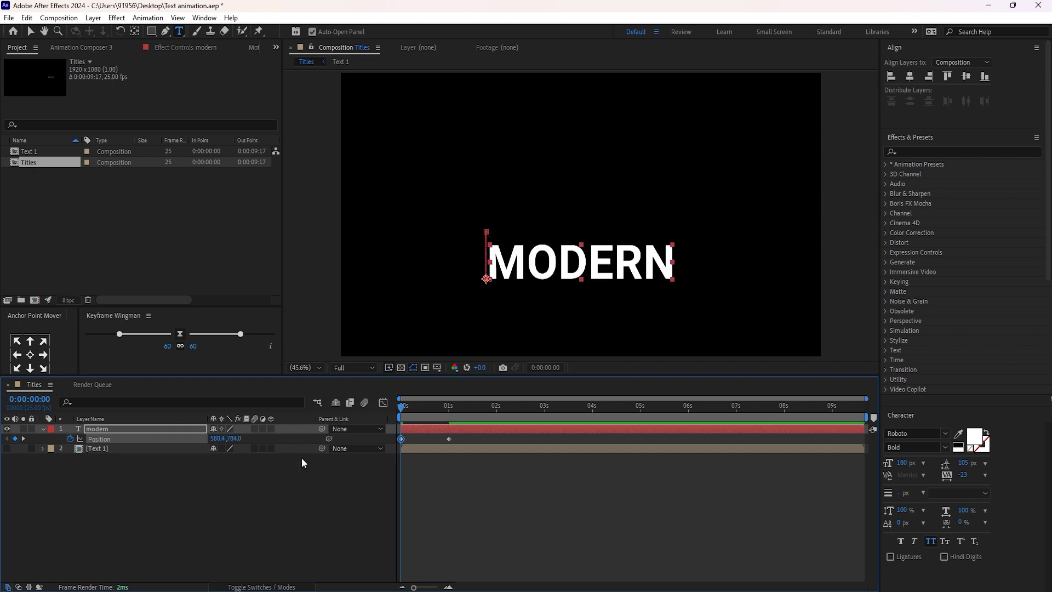
key("space")
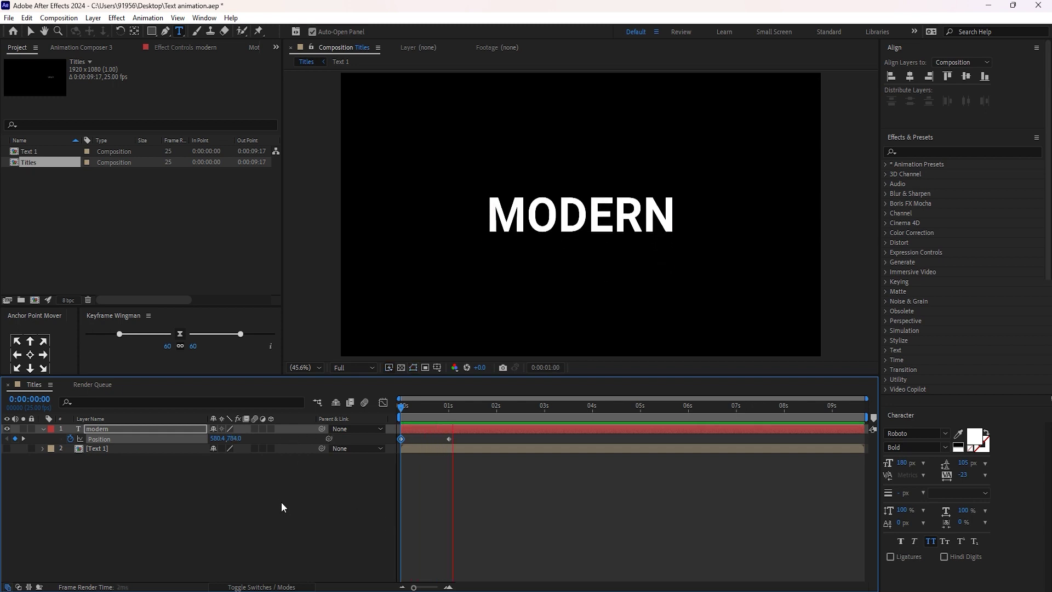
key("space")
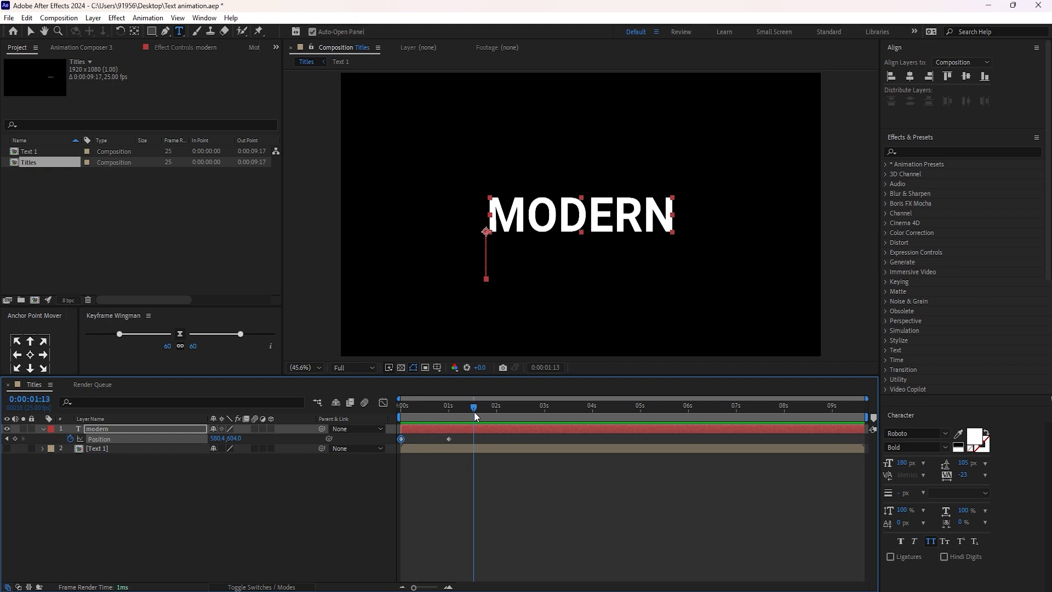
left_click_drag(475, 412, 402, 412)
left_click(136, 524)
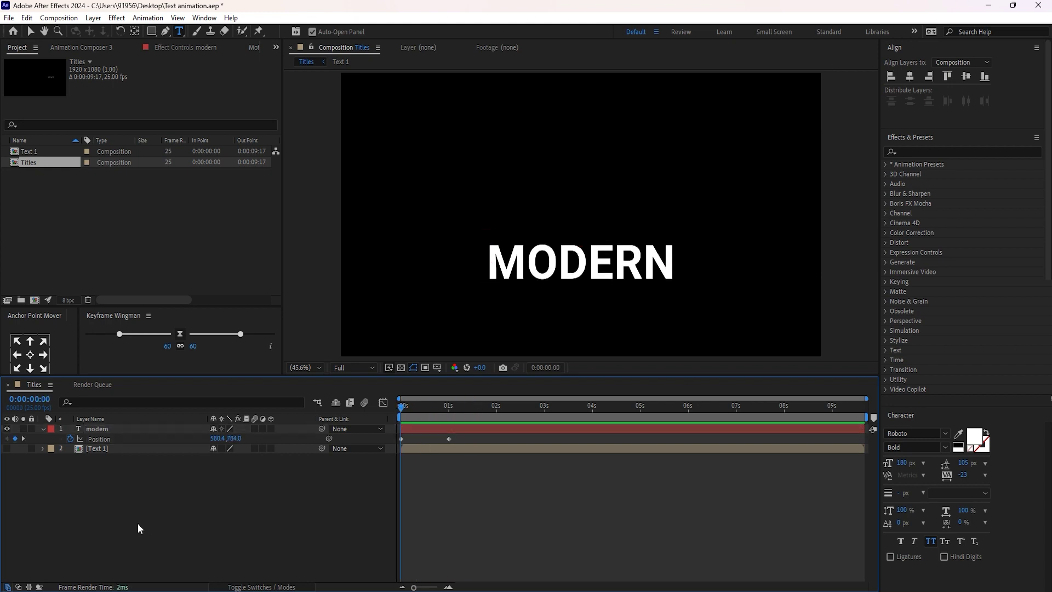
left_click(42, 429)
left_click_drag(407, 405, 491, 405)
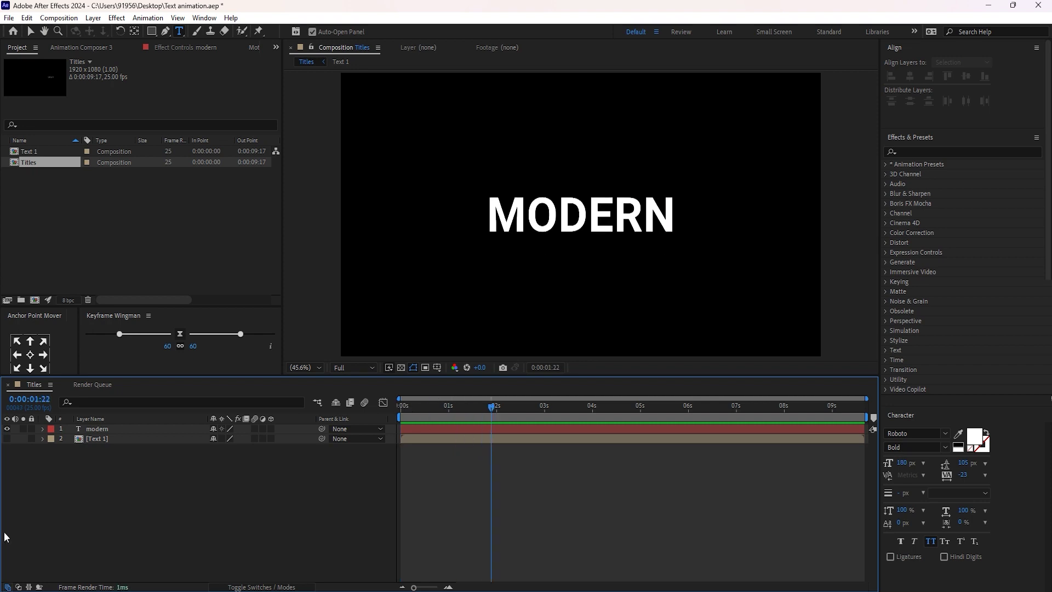
Duplicate the modern layer, retype the copy as titles, and hide the original.
left_click(109, 429)
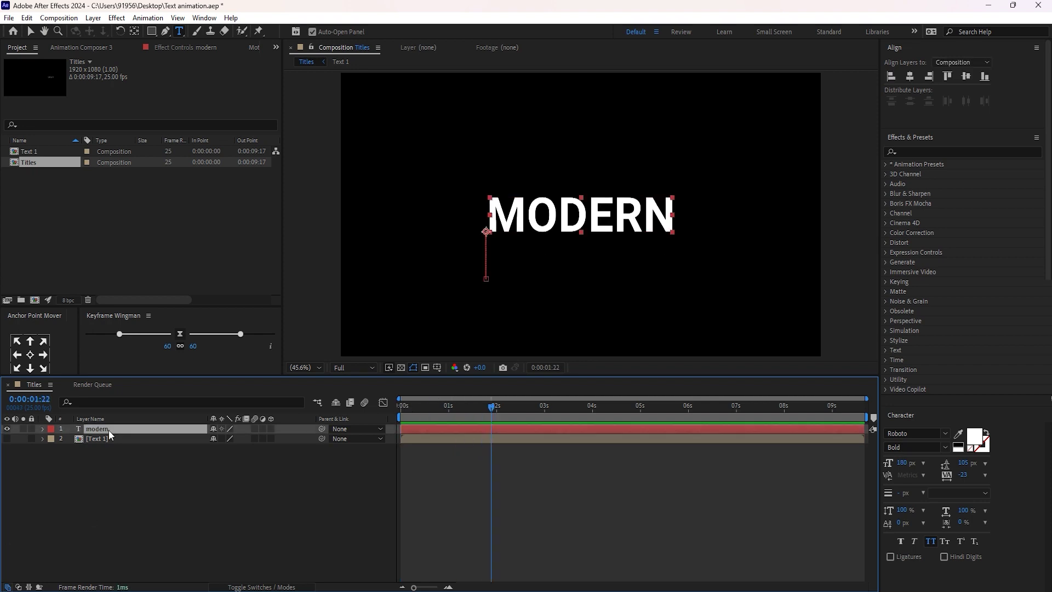
key("ctrl+d")
double_click(106, 430)
type("titles")
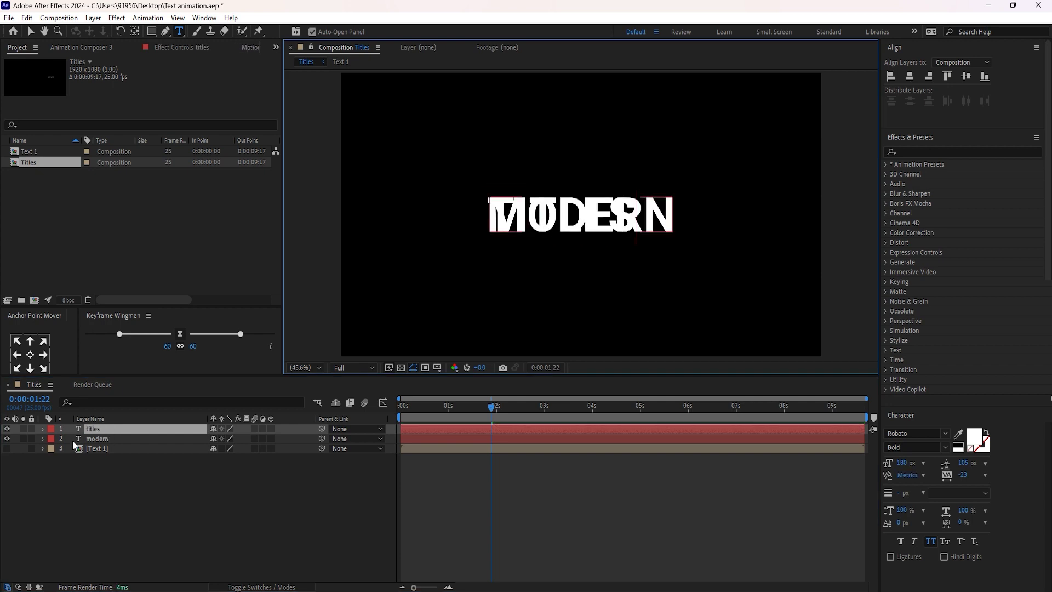
left_click(6, 439)
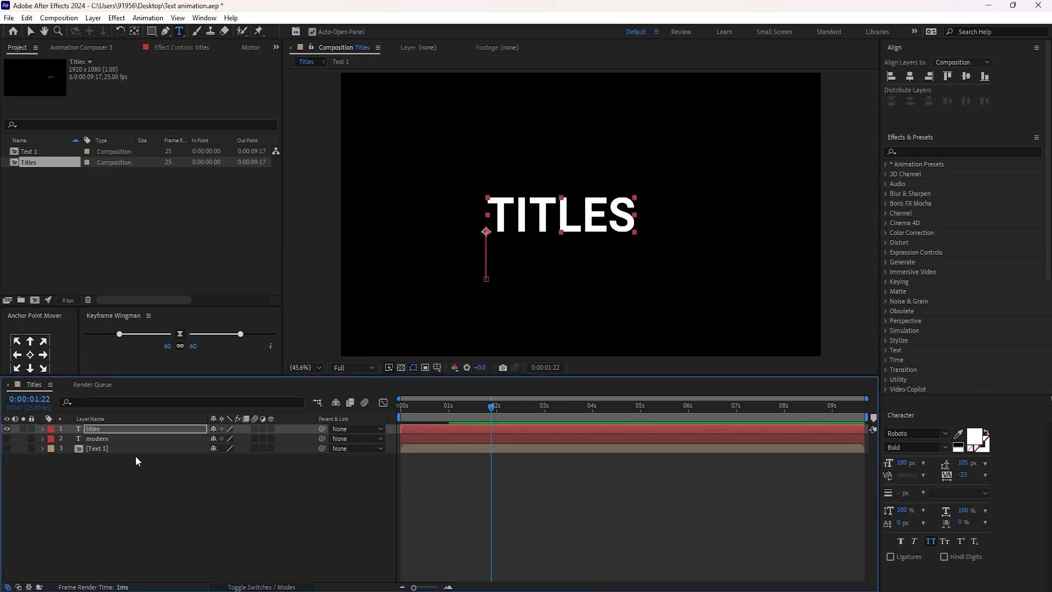
Shift the TITLES start Position keyframe toward 1 second and review its motion.
left_click(135, 429)
key("p")
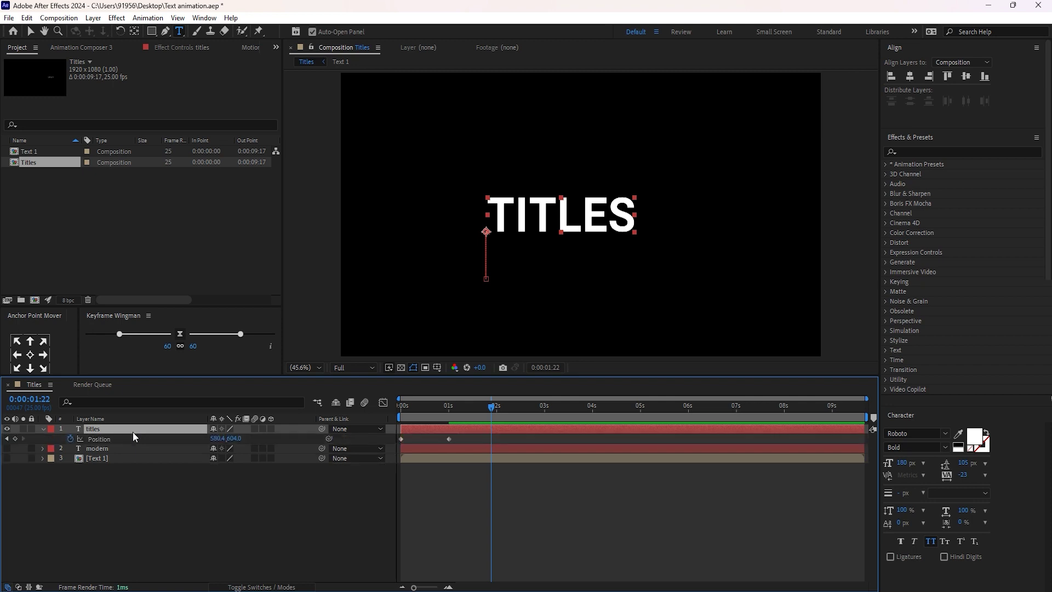
left_click(7, 438)
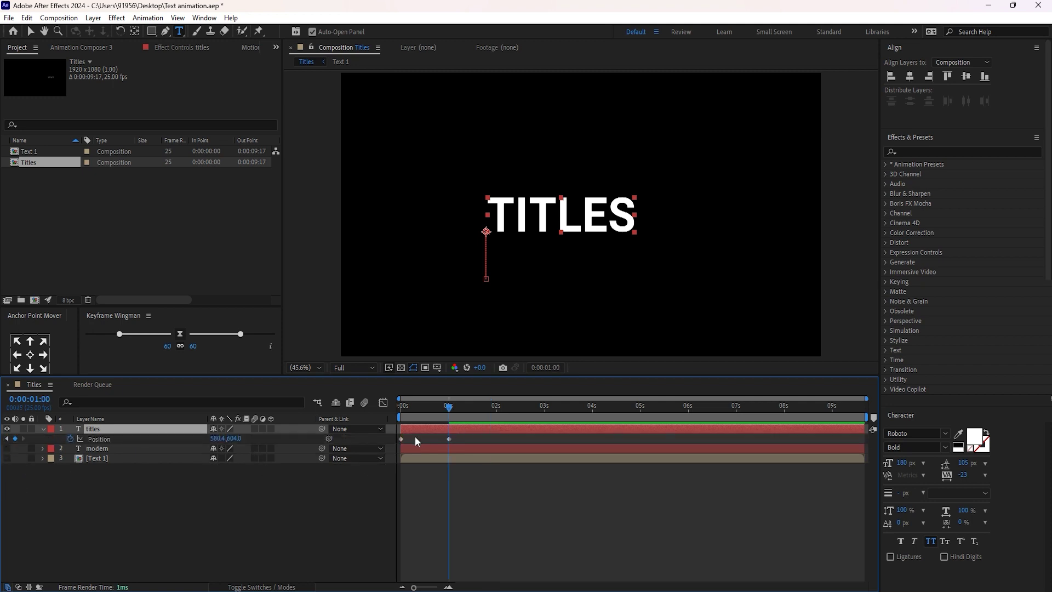
left_click_drag(400, 439, 449, 442)
left_click_drag(406, 408, 445, 413)
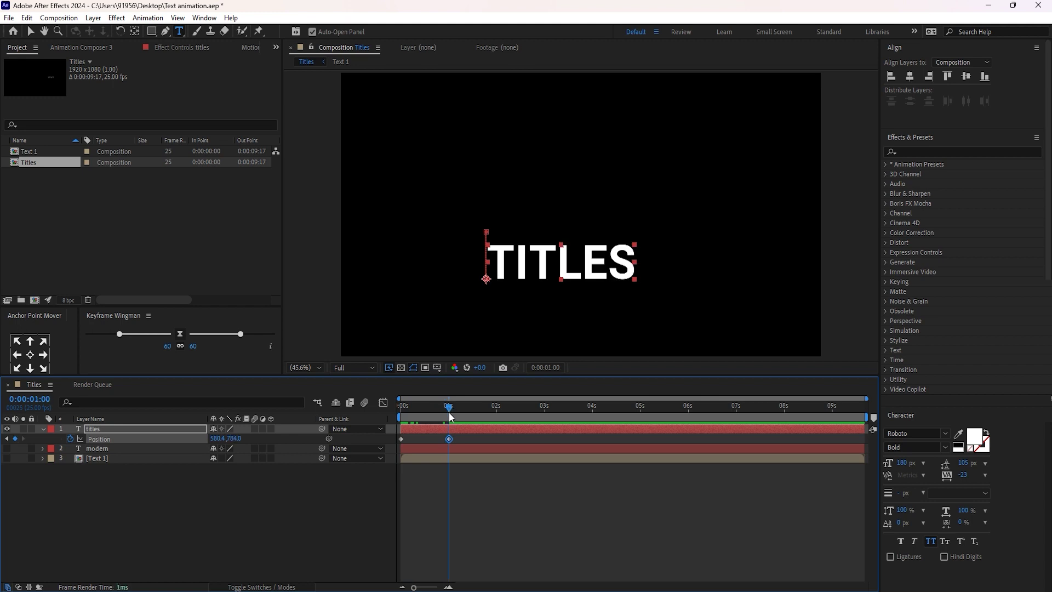
left_click(170, 430)
Try a 100 px TITLES size and check the CREATE layer inside the Text 1 precomp.
left_click(904, 465)
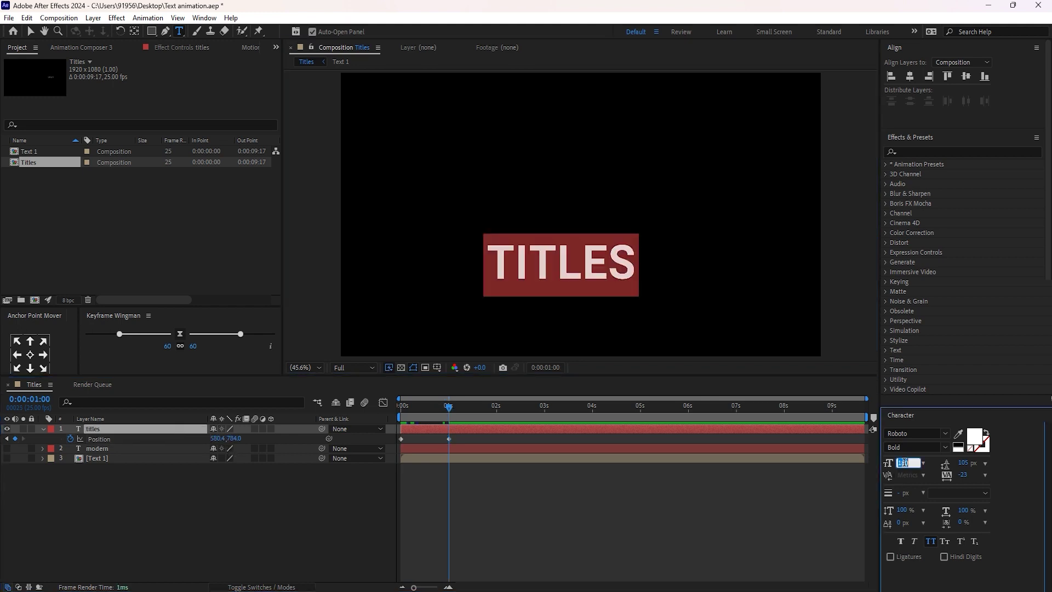
type("100")
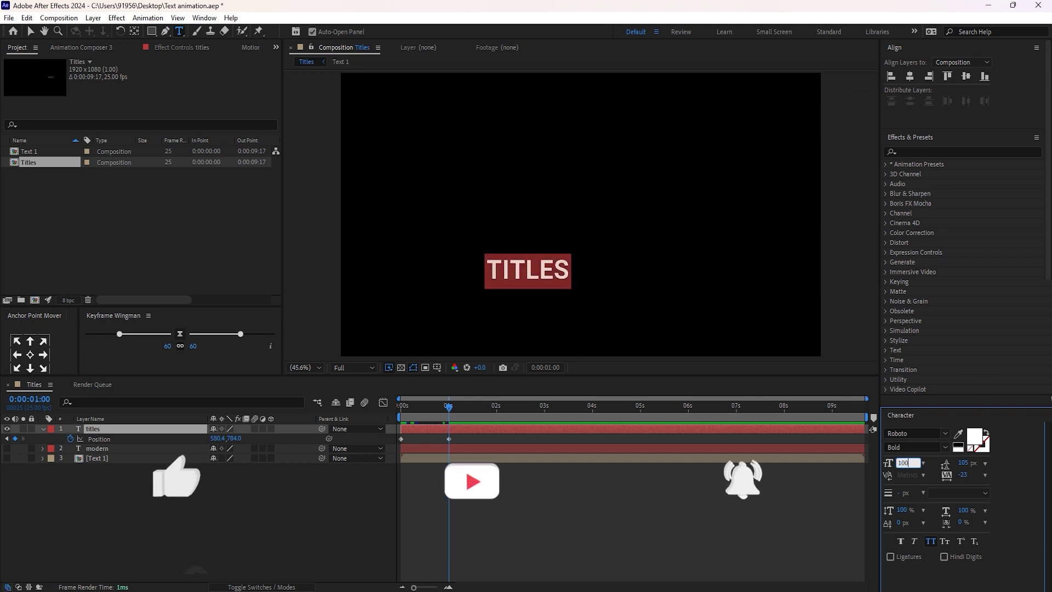
double_click(97, 459)
left_click(104, 430)
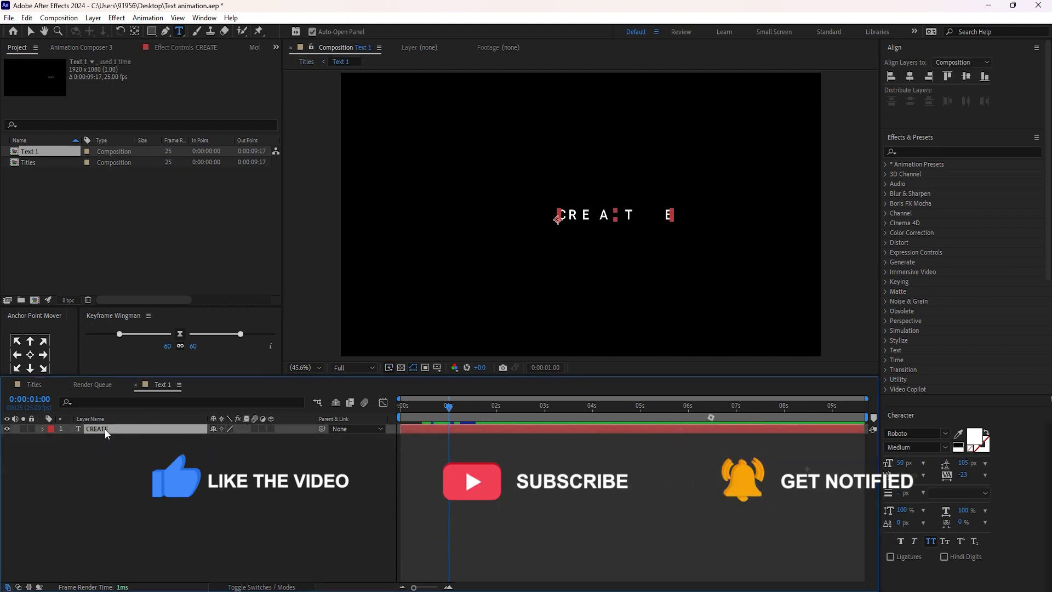
left_click(94, 384)
left_click(30, 385)
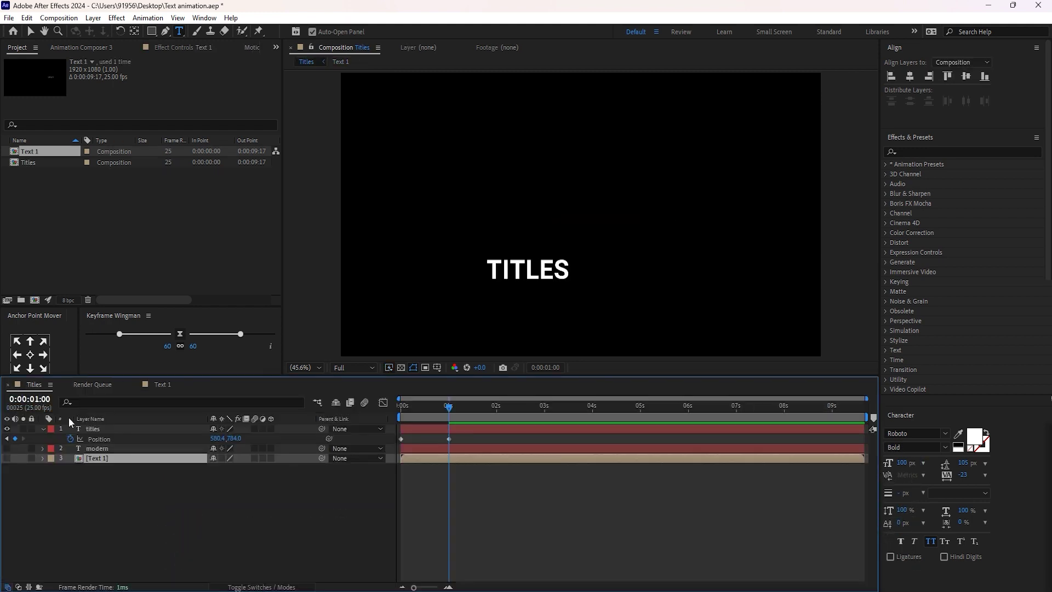
Set the TITLES font size to 50 px and make the MODERN layer visible again.
left_click(110, 429)
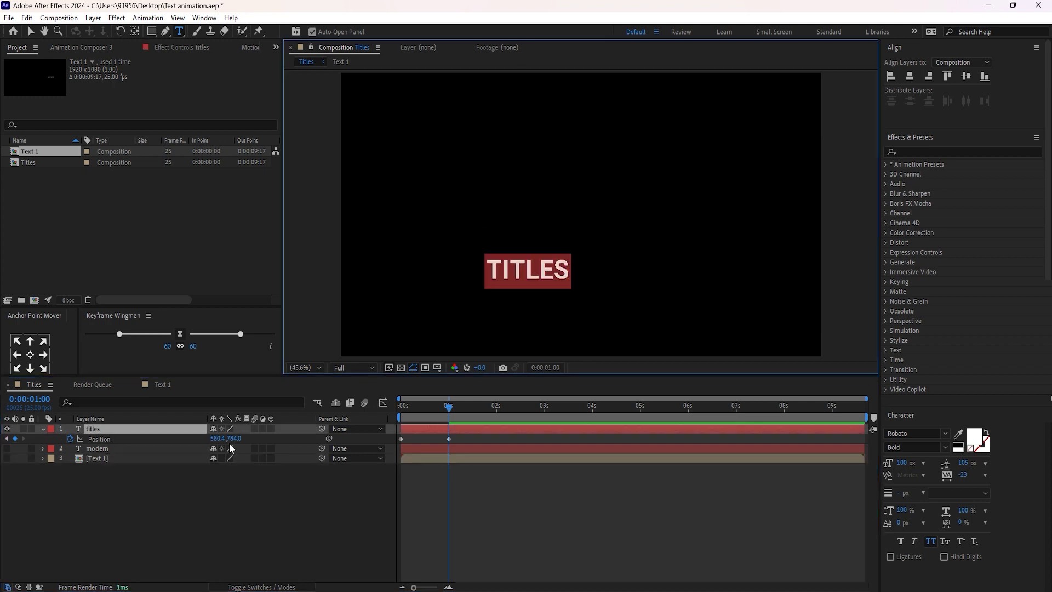
left_click(901, 463)
type("50")
key("Return")
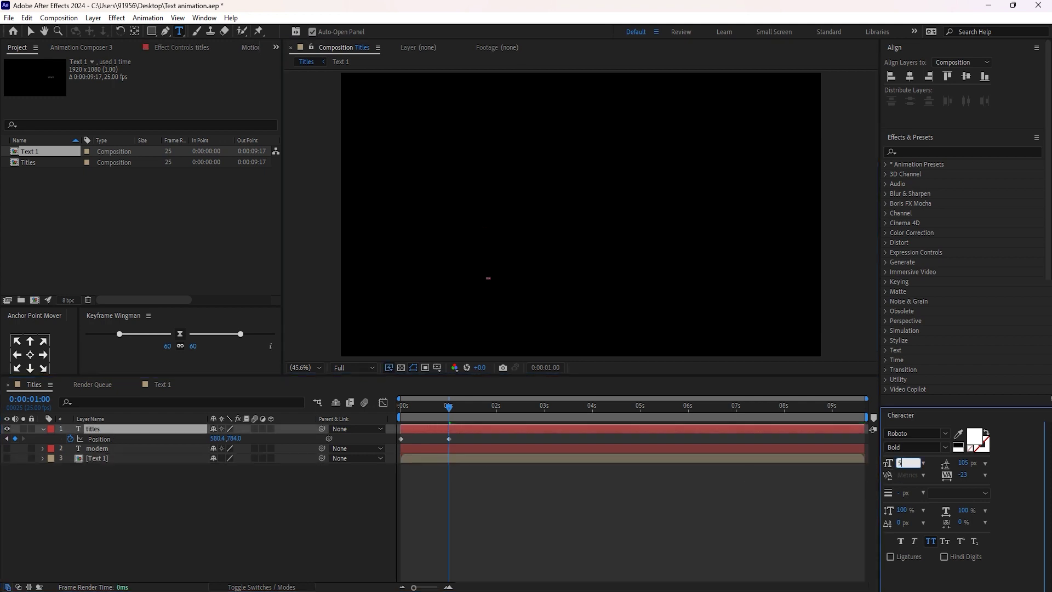
left_click(252, 499)
left_click(7, 448)
left_click_drag(429, 407, 455, 414)
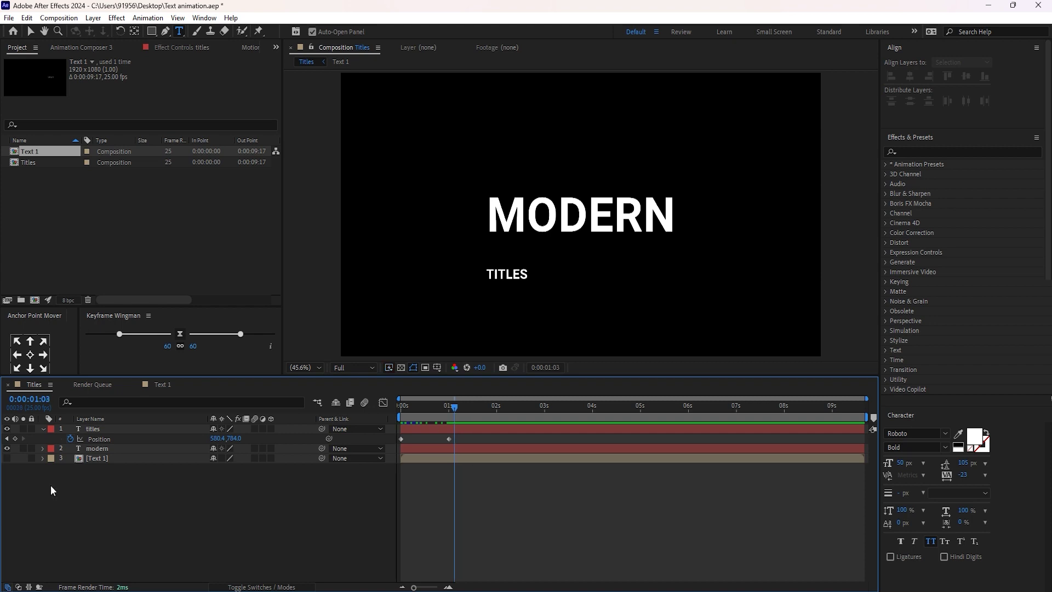
At the 1 second keyframe, set TITLES Position Y to 652, just under MODERN.
left_click(6, 439)
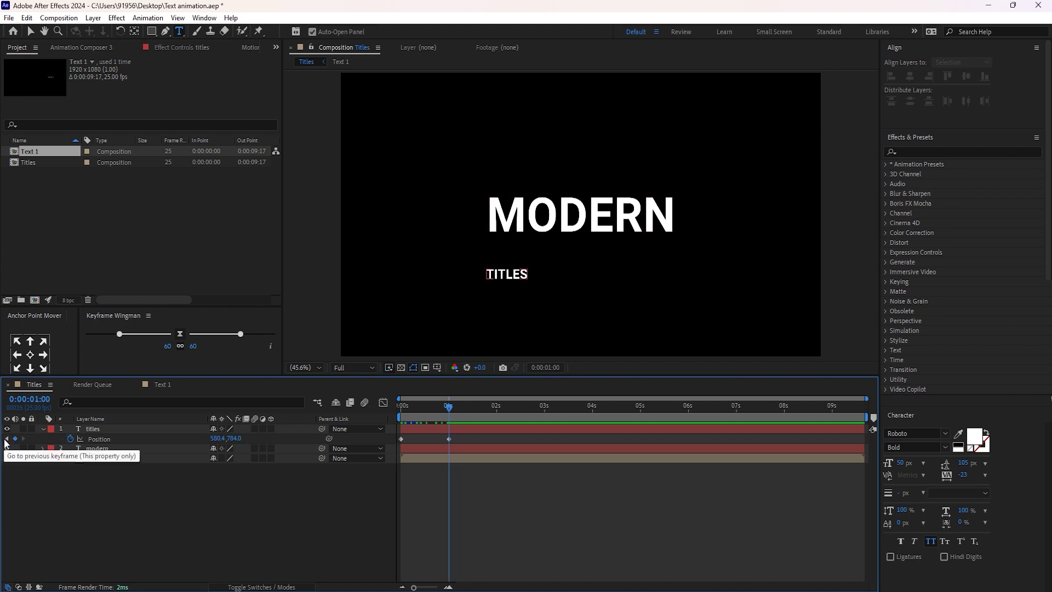
left_click_drag(233, 438, 165, 439)
key("Home")
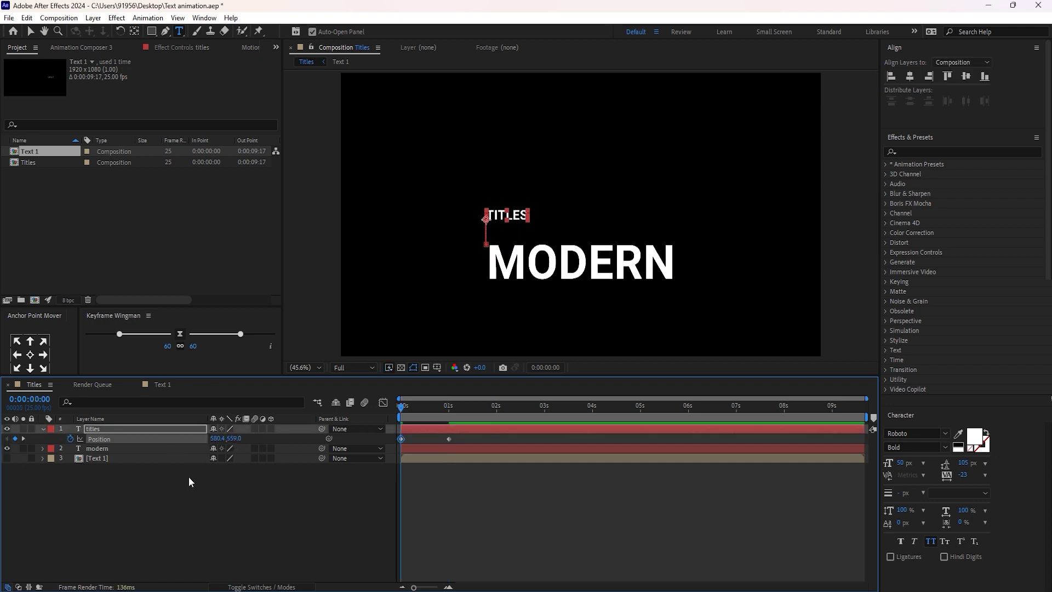
key("k")
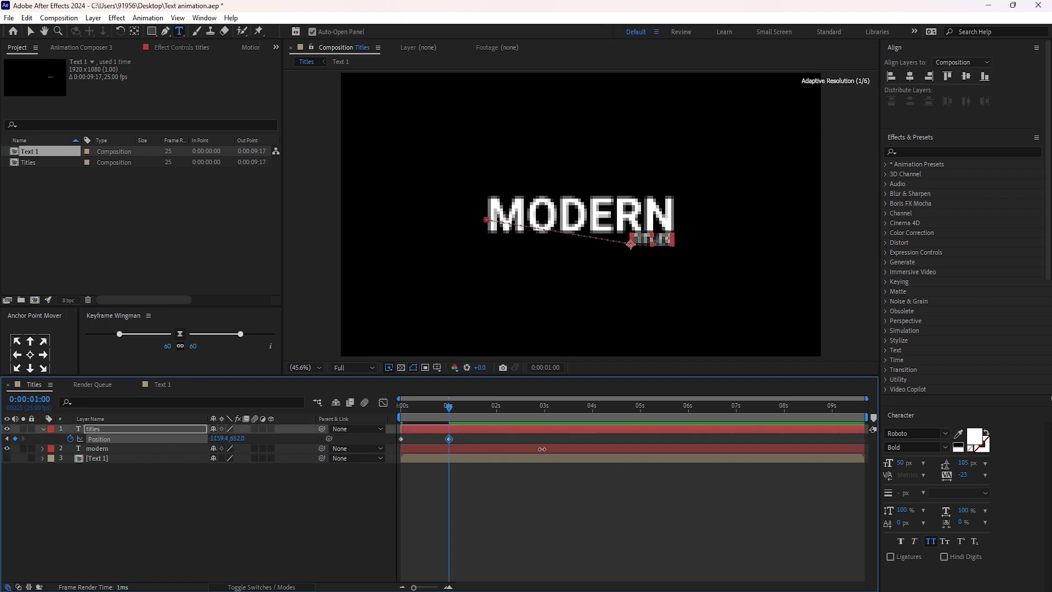
left_click(233, 494)
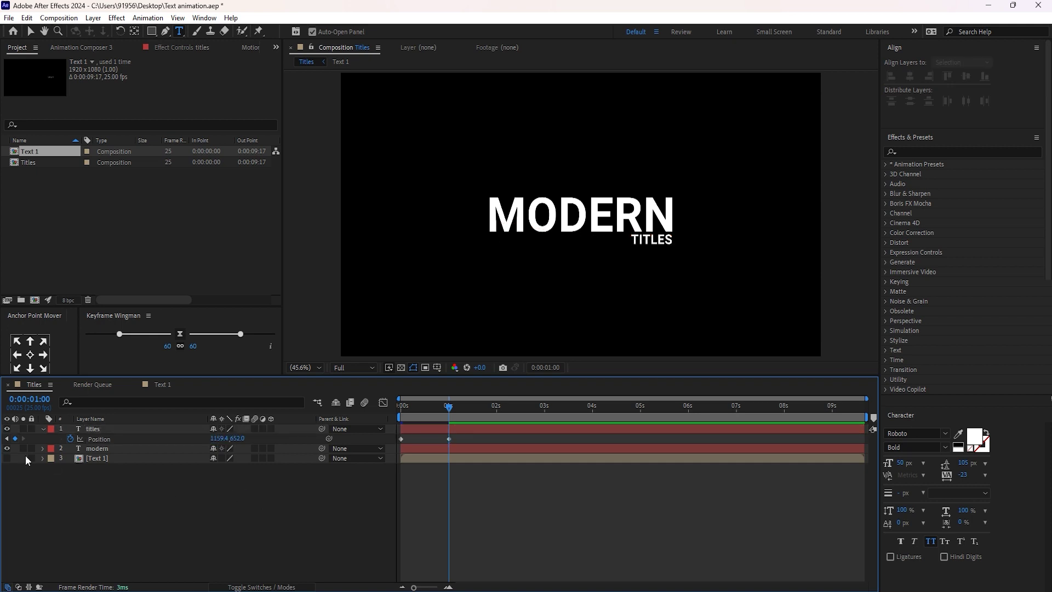
Set the first TITLES Position keyframe's X to 1159.4 and preview the animation.
left_click(7, 438)
left_click(223, 438)
type("1159.4")
key("Return")
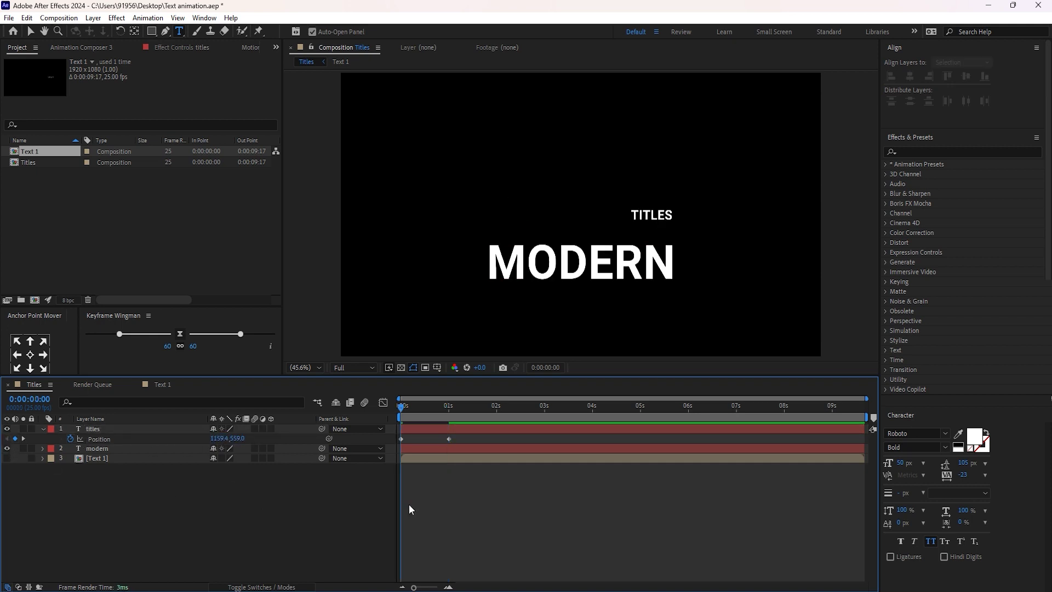
key("space")
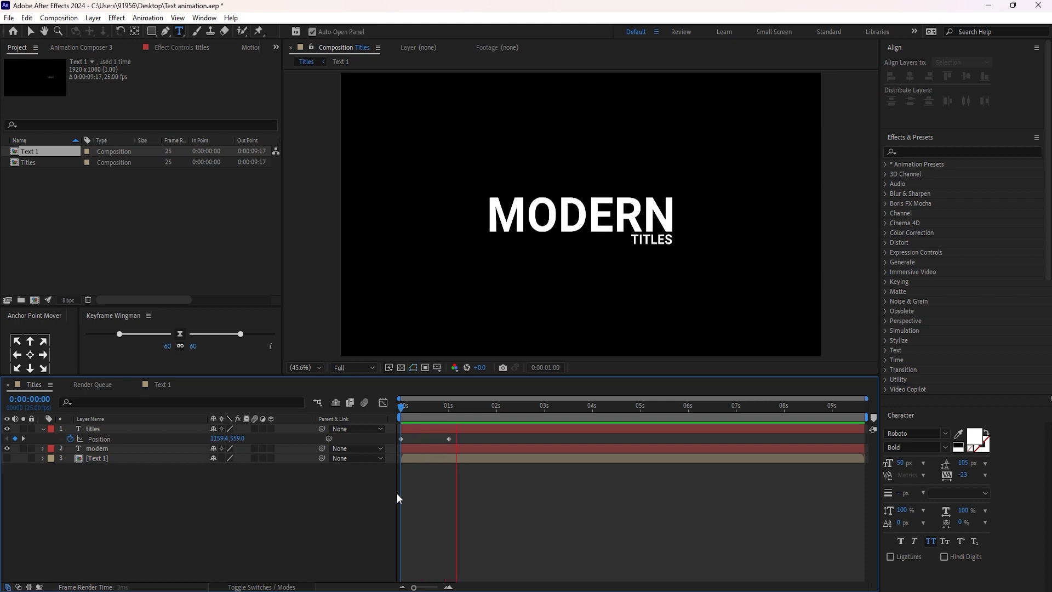
key("space")
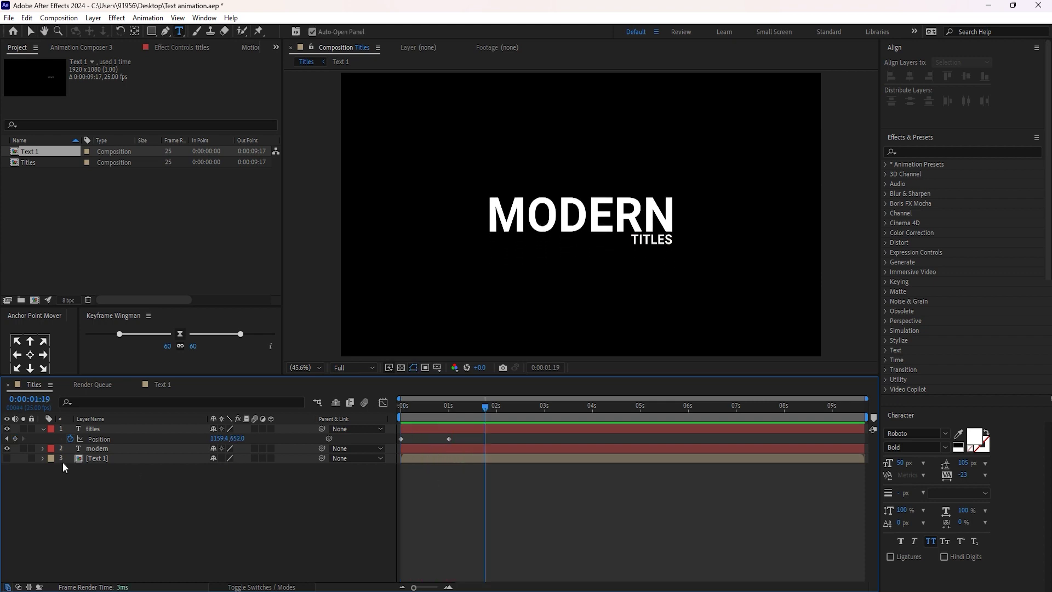
Apply Easy Ease to all four MODERN and TITLES Position keyframes.
left_click(110, 449)
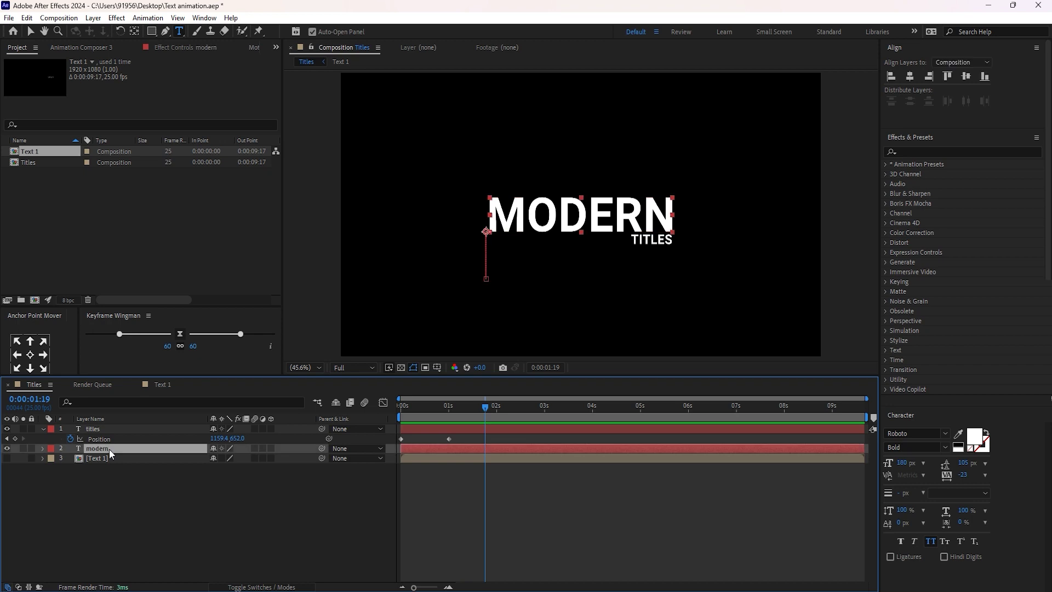
key("p")
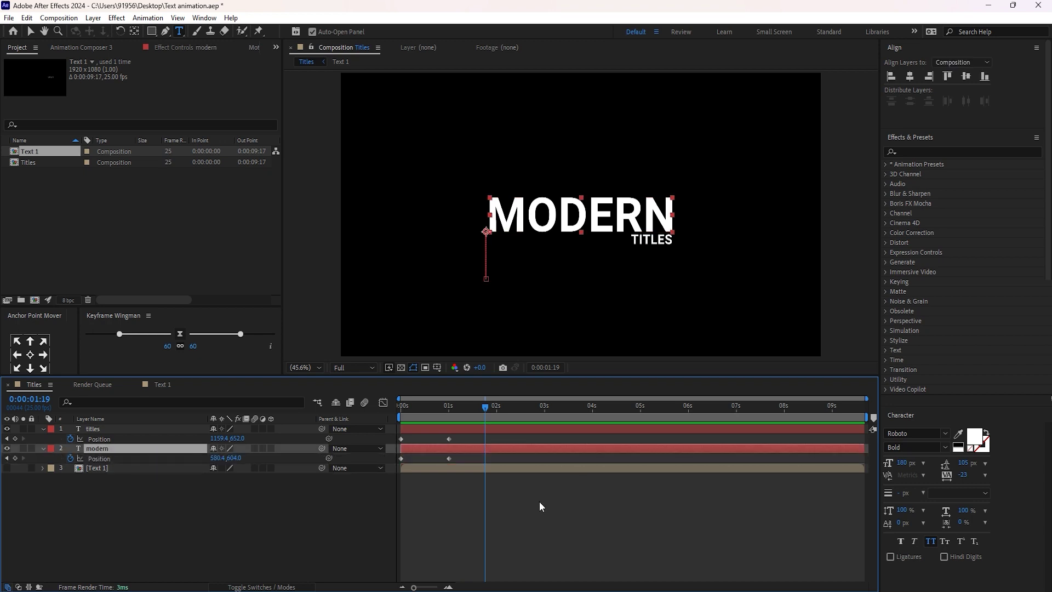
left_click_drag(539, 504, 394, 429)
right_click(451, 458)
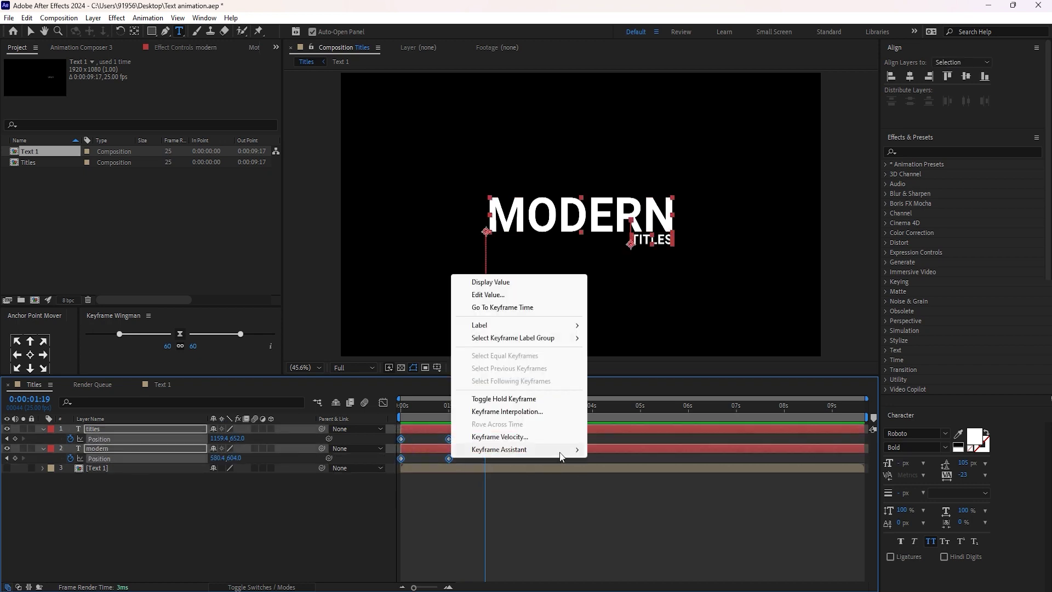
mouse_move(560, 454)
left_click(624, 490)
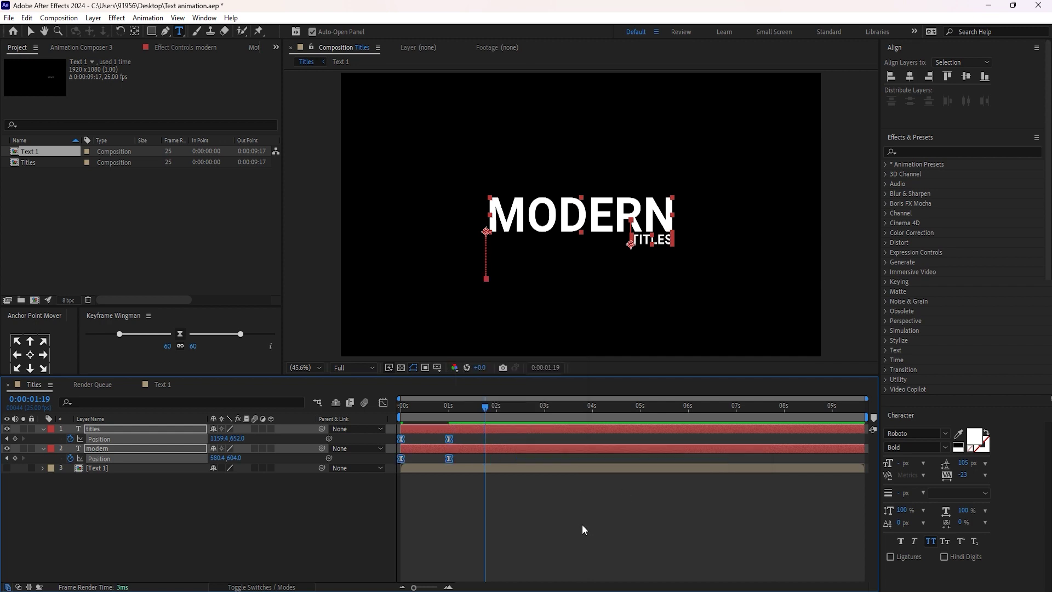
Sharpen the speed curve's peak in the Graph Editor and preview the eased motion.
left_click(383, 403)
key("ctrl+a")
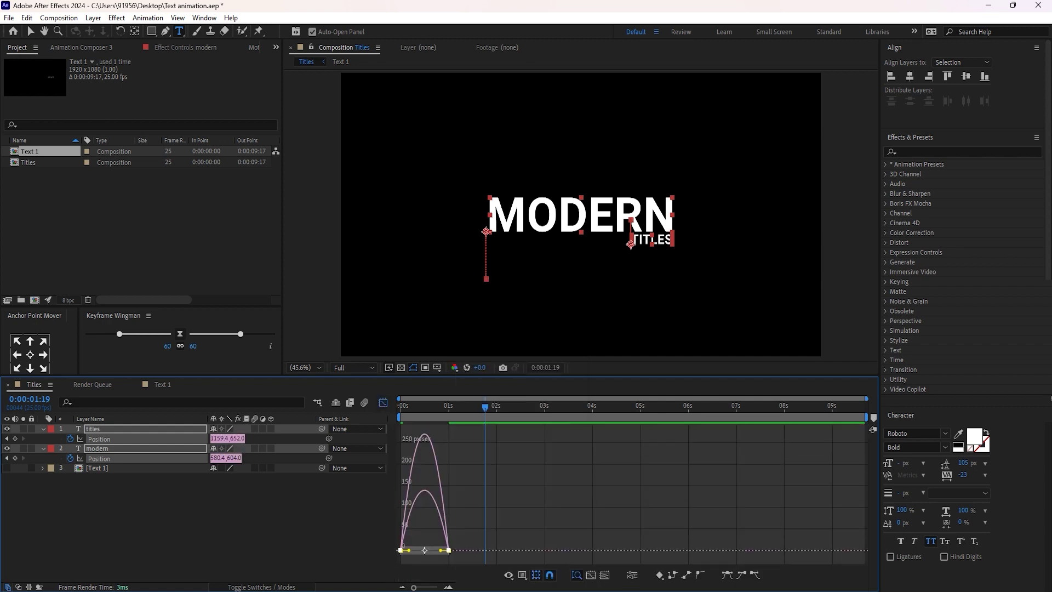
left_click_drag(411, 555, 433, 556)
left_click(393, 416)
key("ctrl+t")
key("space")
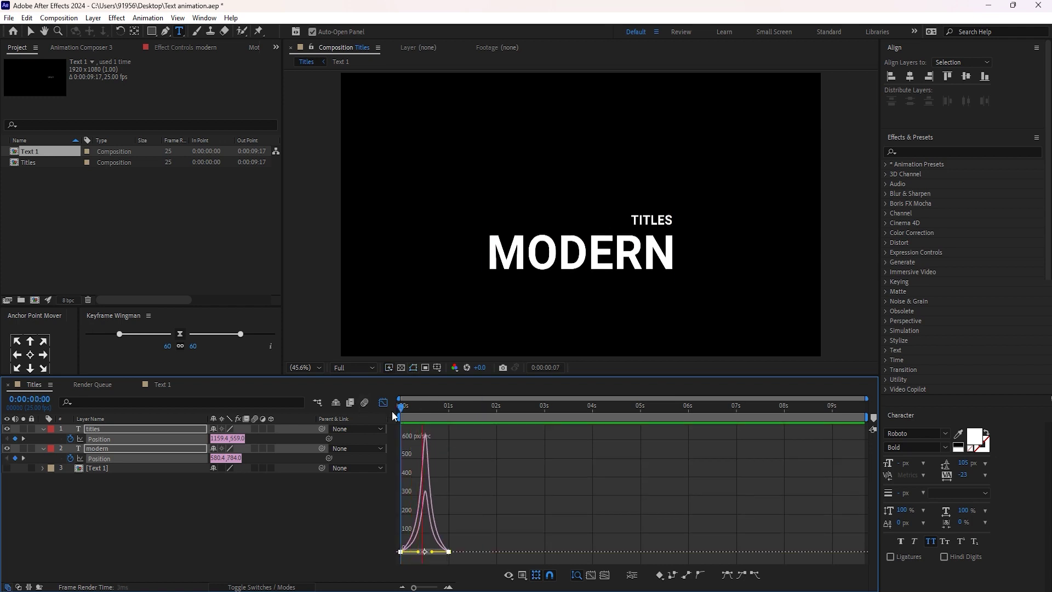
Close the extra panels, return to layer bars, and collapse both layers' properties.
left_click(191, 543)
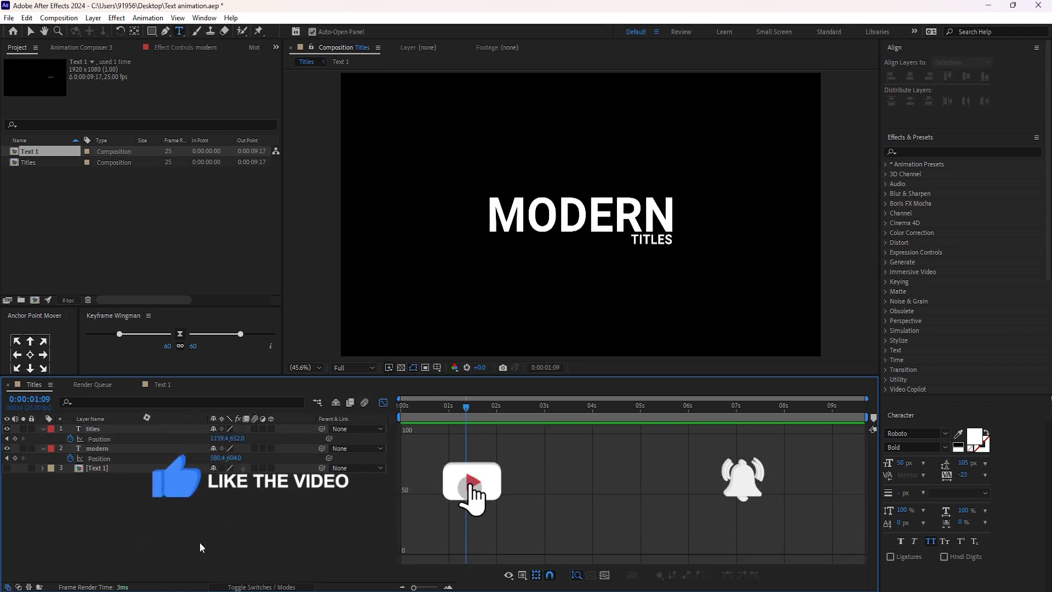
left_click(64, 385)
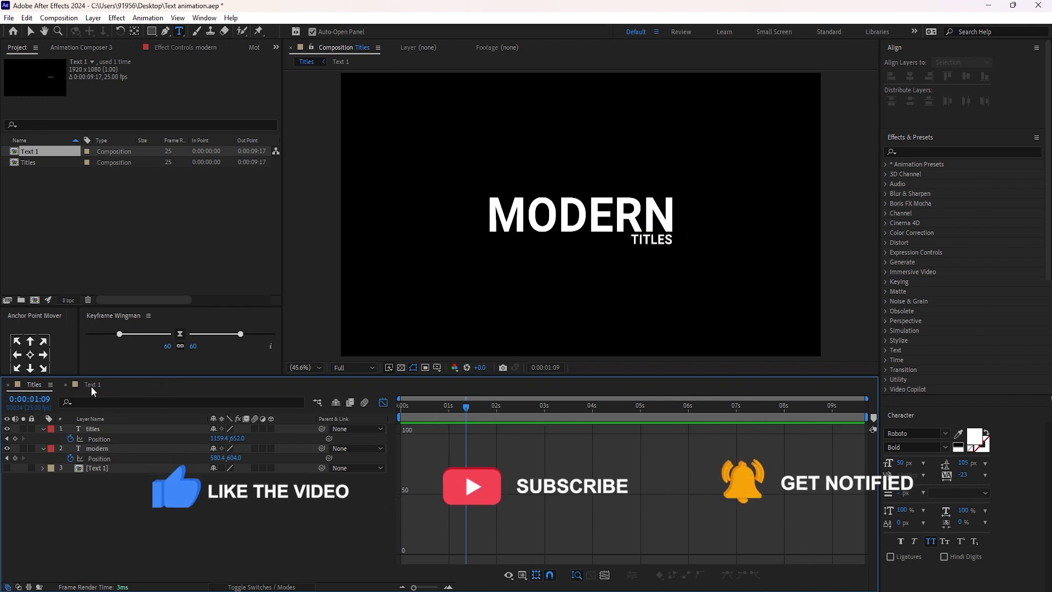
left_click(67, 384)
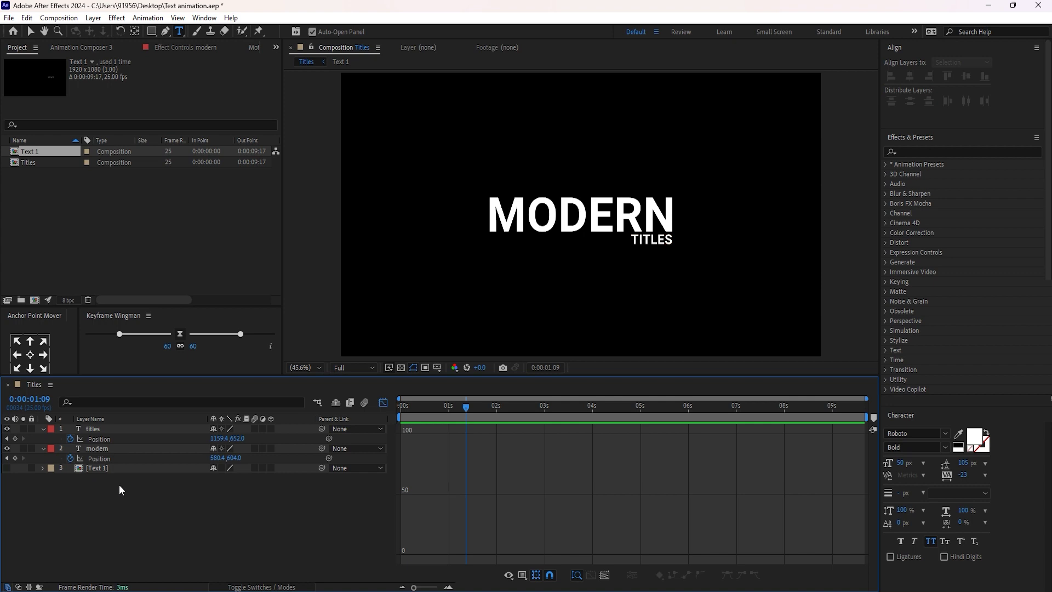
left_click(383, 402)
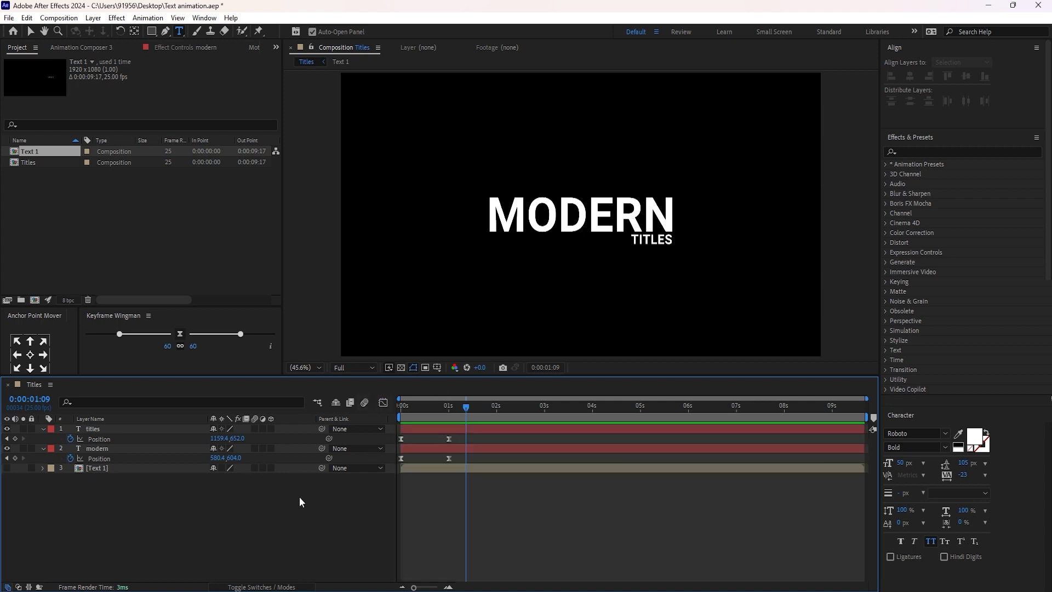
left_click(42, 429)
left_click(42, 438)
Pre-compose the modern layer into a composition named Text 2.
left_click(104, 440)
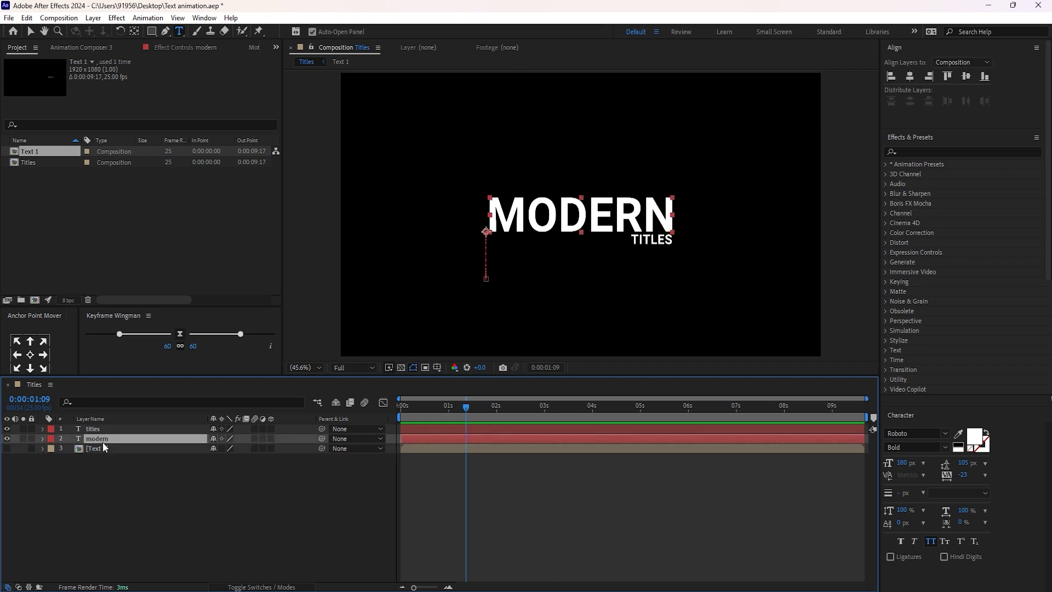
right_click(104, 440)
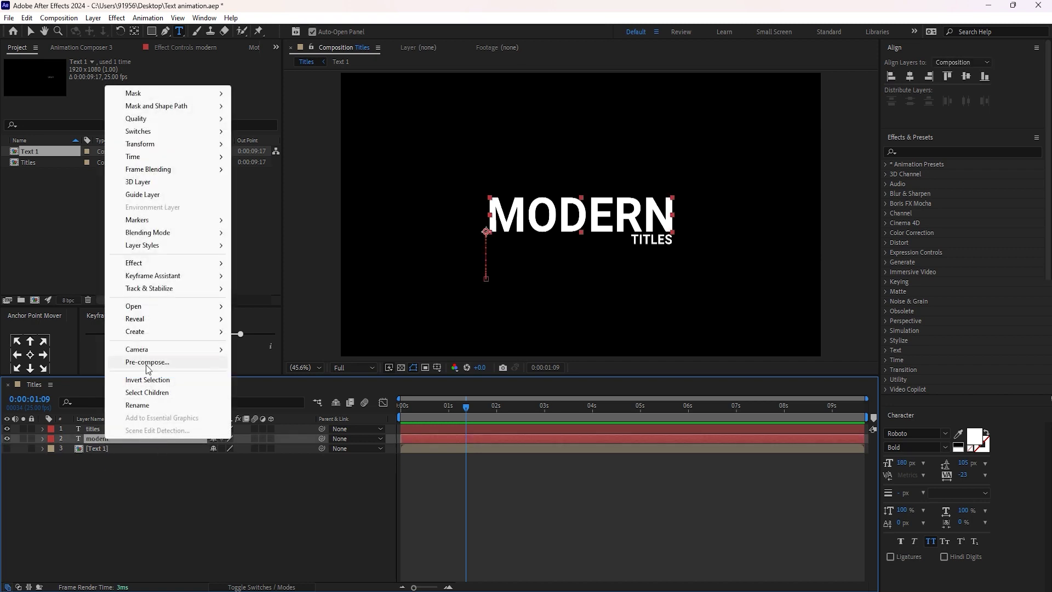
left_click(146, 363)
type("Text 2")
key("Return")
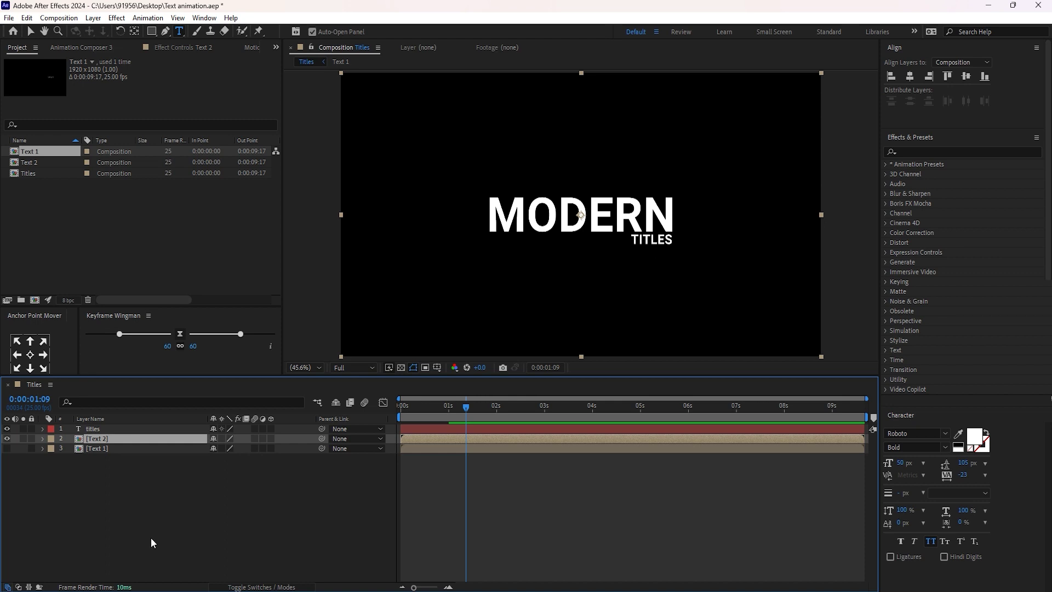
Pre-compose the titles layer as Text 3 and make Text 1 visible.
right_click(92, 429)
left_click(141, 350)
type("Text 3")
key("Return")
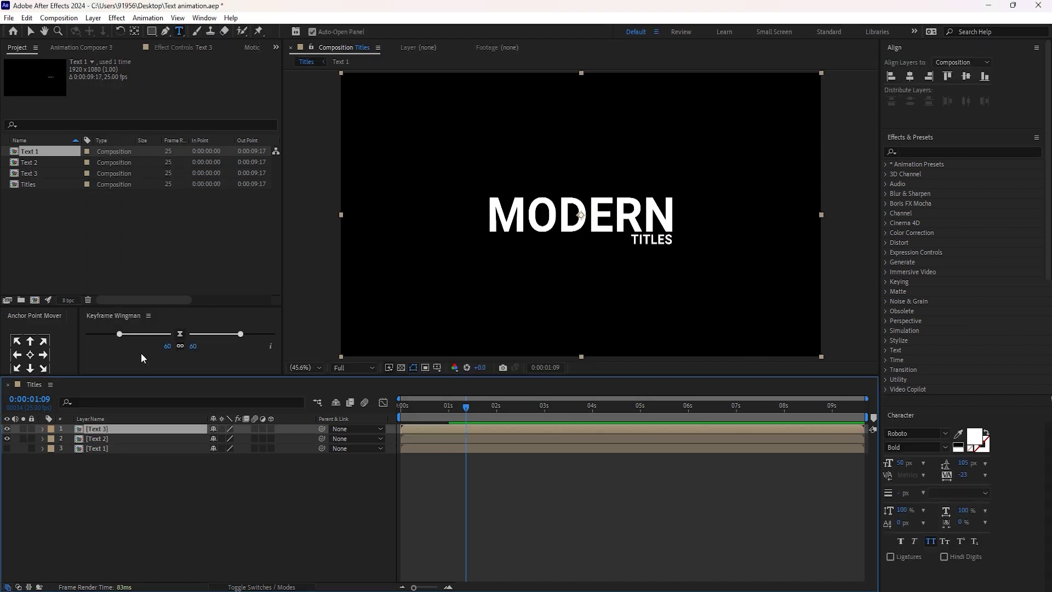
left_click(9, 452)
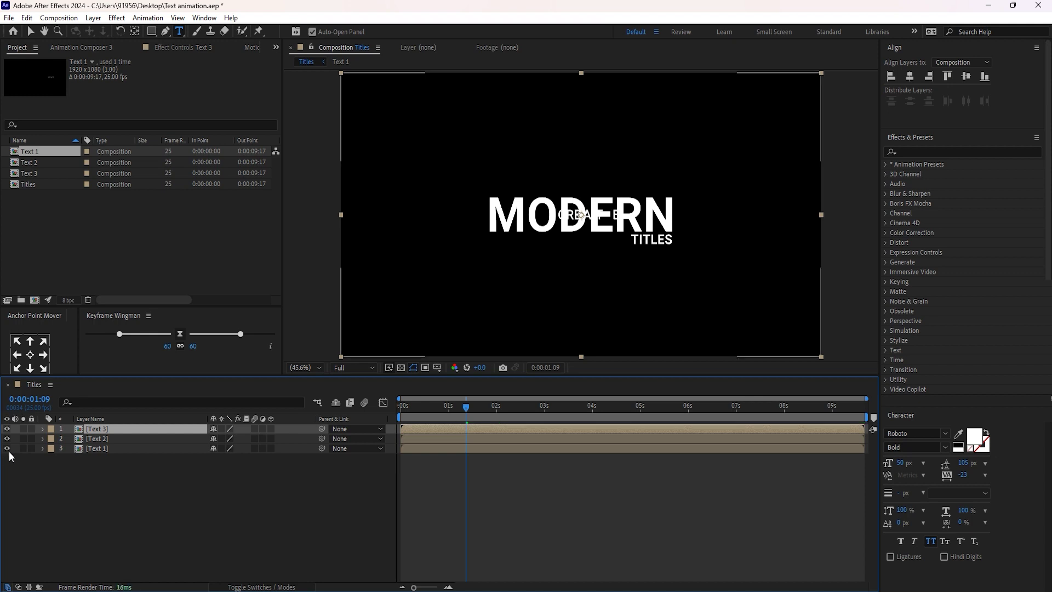
Open the Text 1 precomp to check CREATE, then return to the Titles composition.
left_click(94, 450)
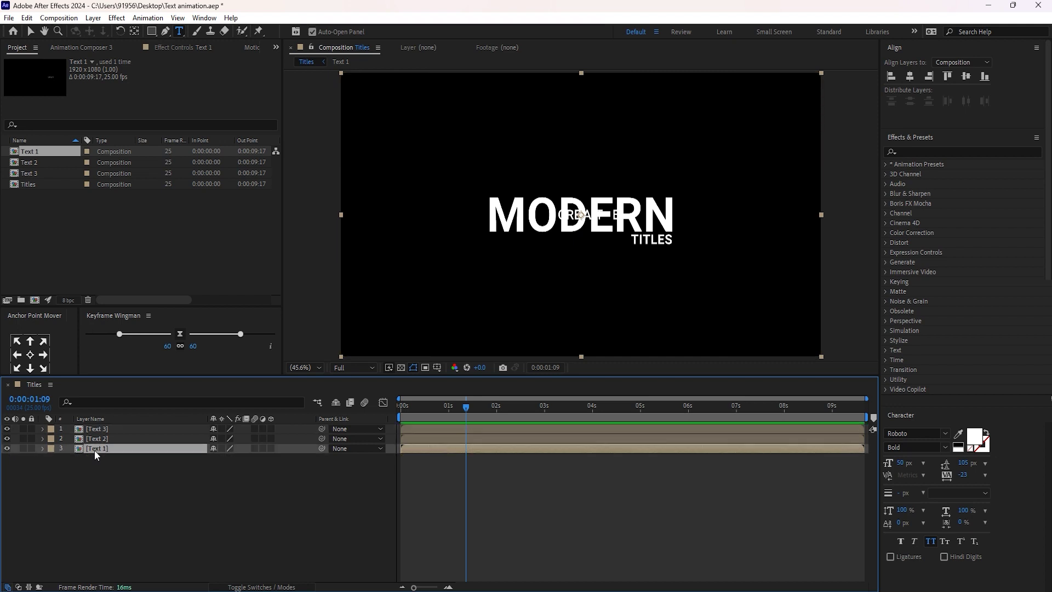
double_click(94, 449)
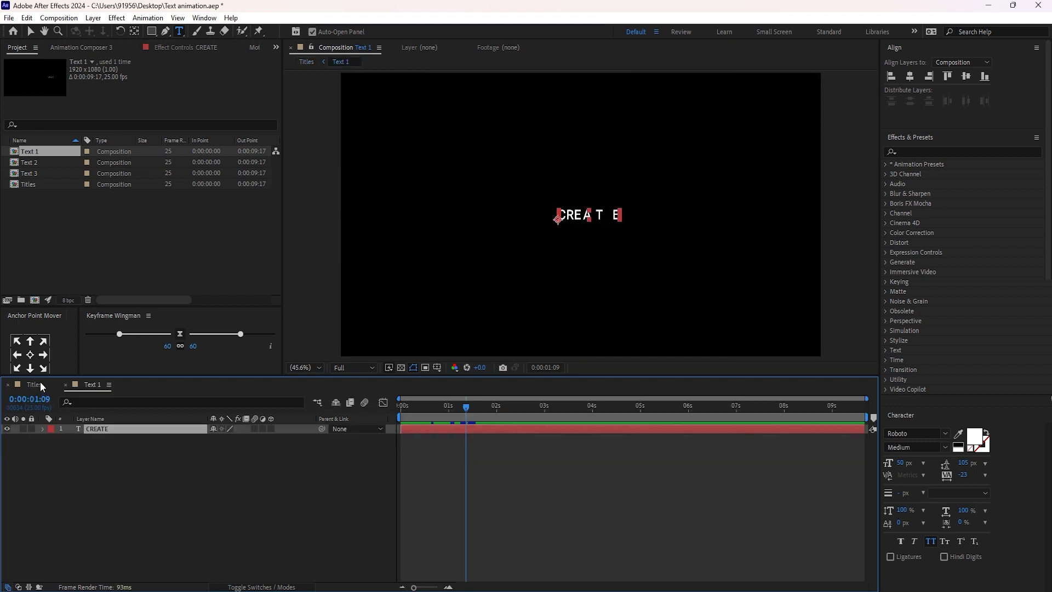
left_click(40, 384)
left_click(149, 498)
Move Text 1 to Position 683.0, 443.0 so CREATE sits above MODERN.
left_click(94, 448)
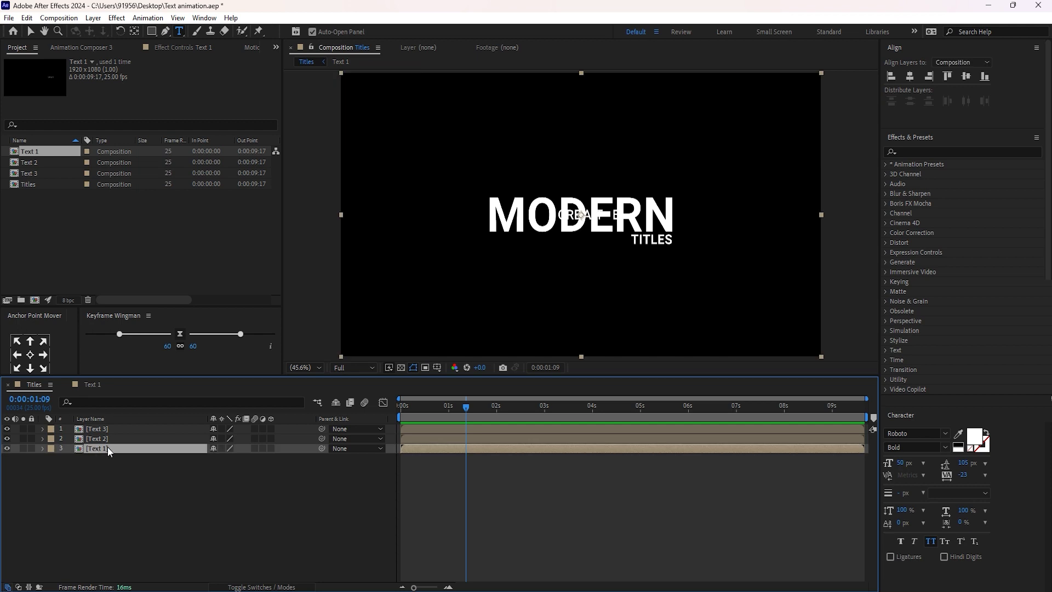
key("p")
left_click_drag(234, 458, 74, 466)
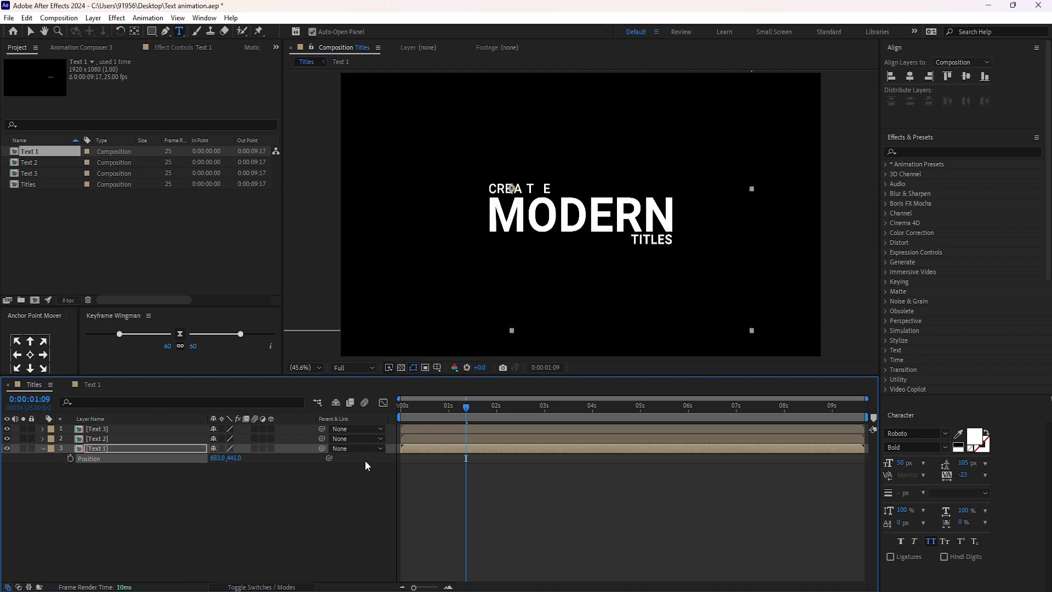
left_click_drag(481, 405, 519, 406)
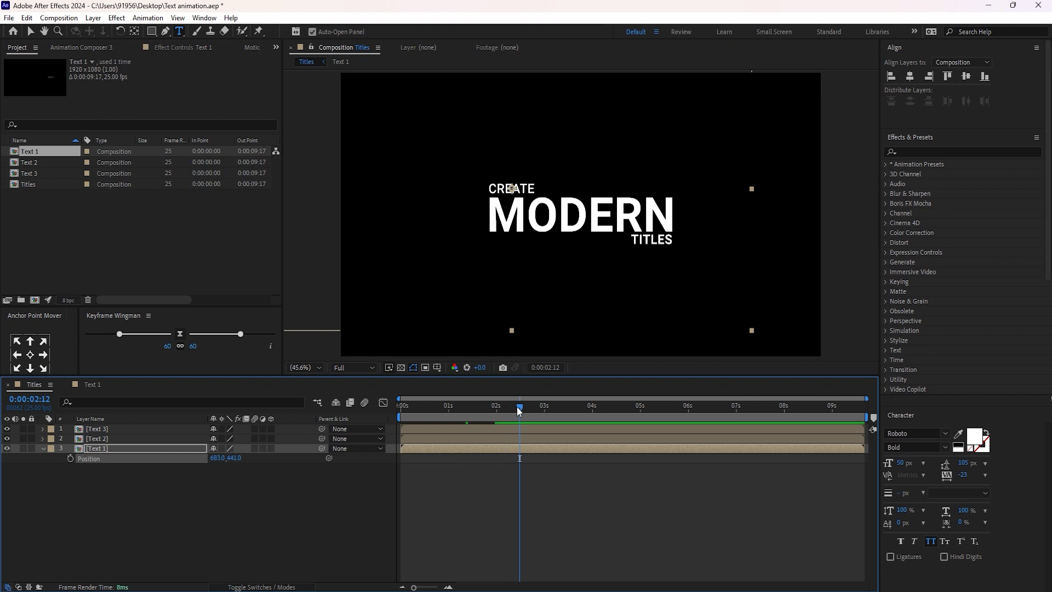
left_click(591, 518)
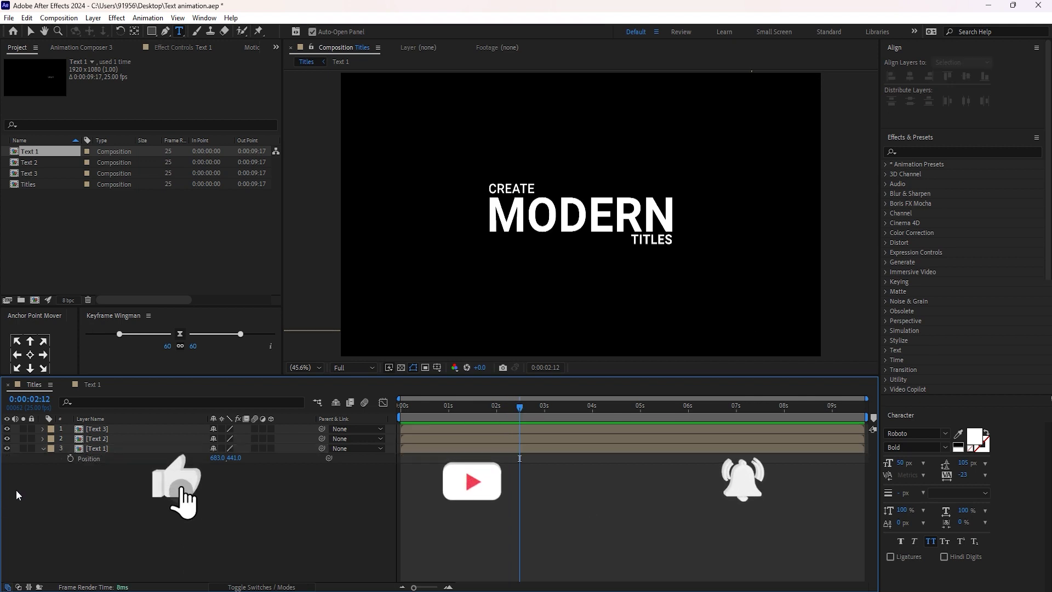
left_click(44, 448)
left_click(137, 246)
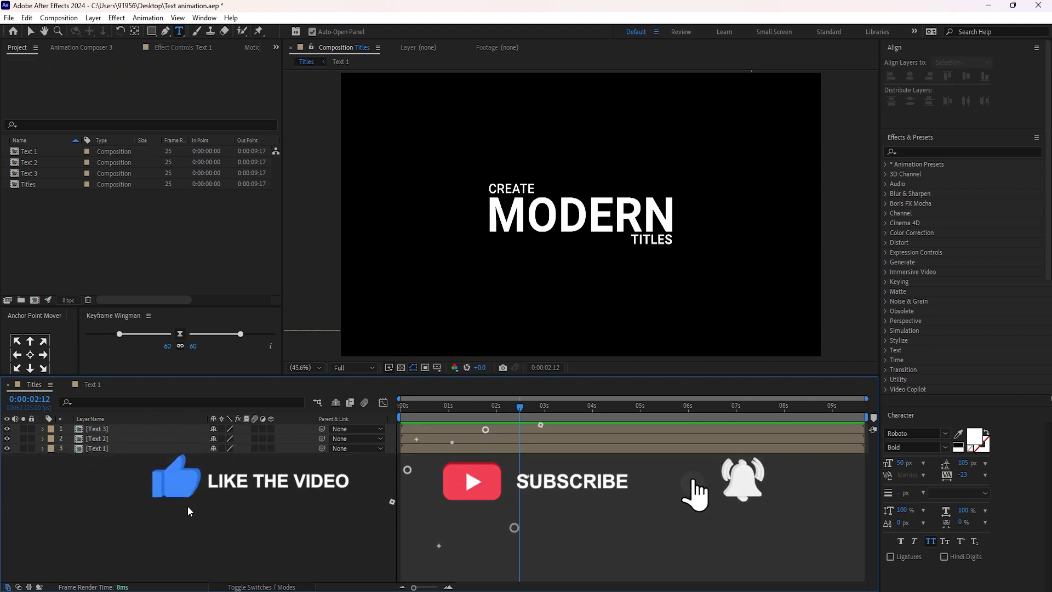
Draw a two-point straight Pen line above MODERN's right half with no fill.
left_click(165, 31)
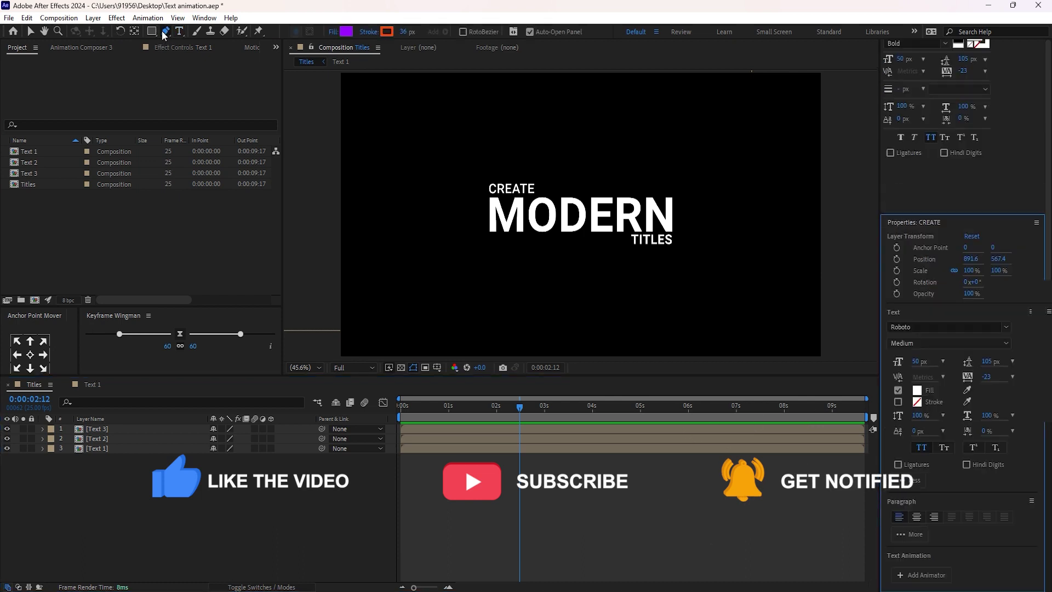
left_click(671, 187)
left_click(541, 188)
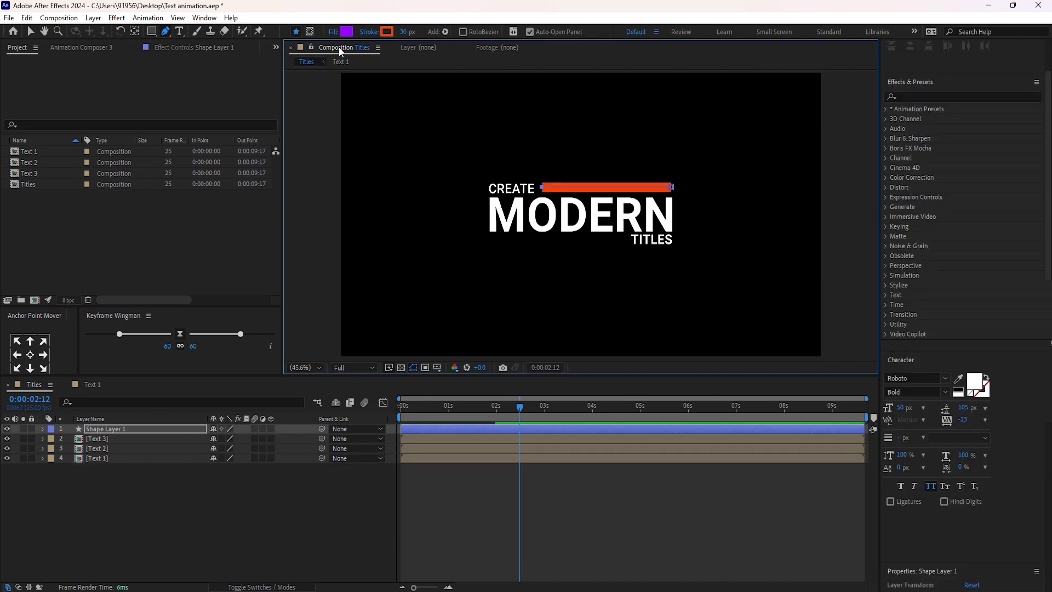
left_click(332, 31)
left_click(472, 271)
left_click(508, 334)
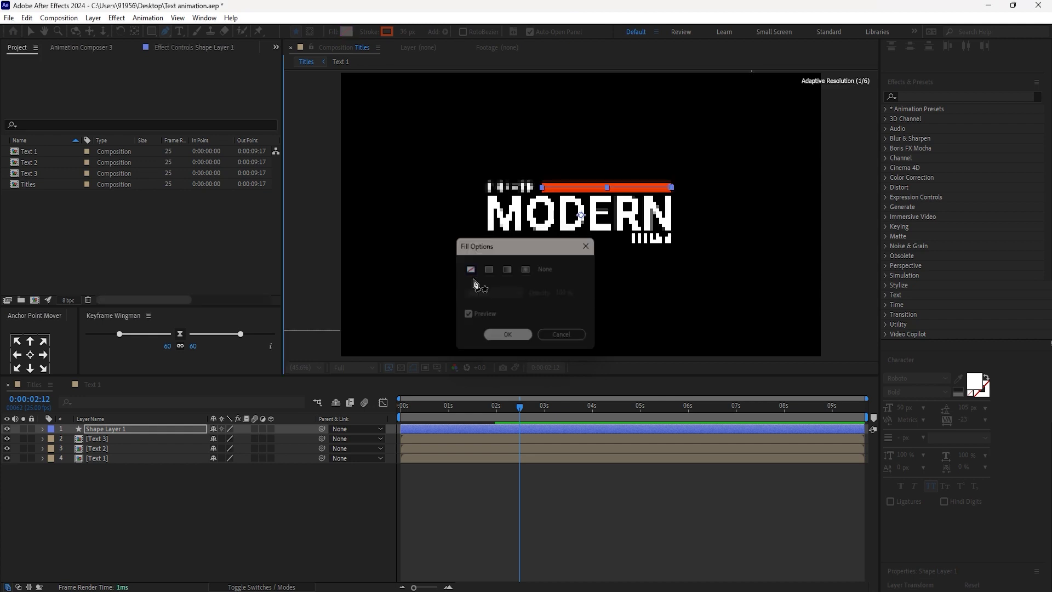
Set the line's stroke colour to purple #7505FF.
left_click(387, 31)
left_click_drag(300, 201, 308, 239)
left_click(287, 202)
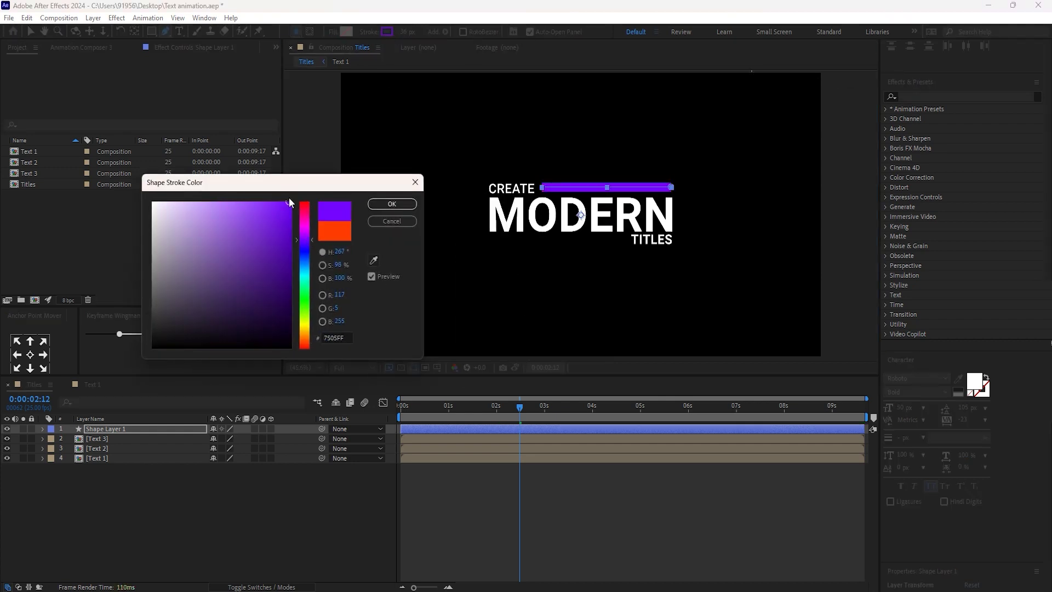
left_click(392, 204)
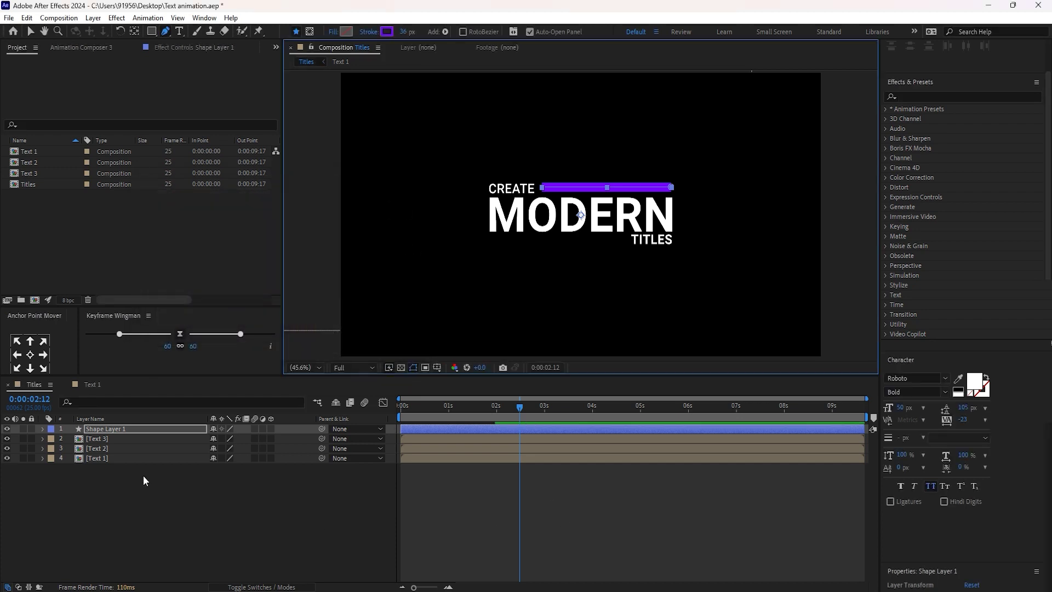
left_click(31, 31)
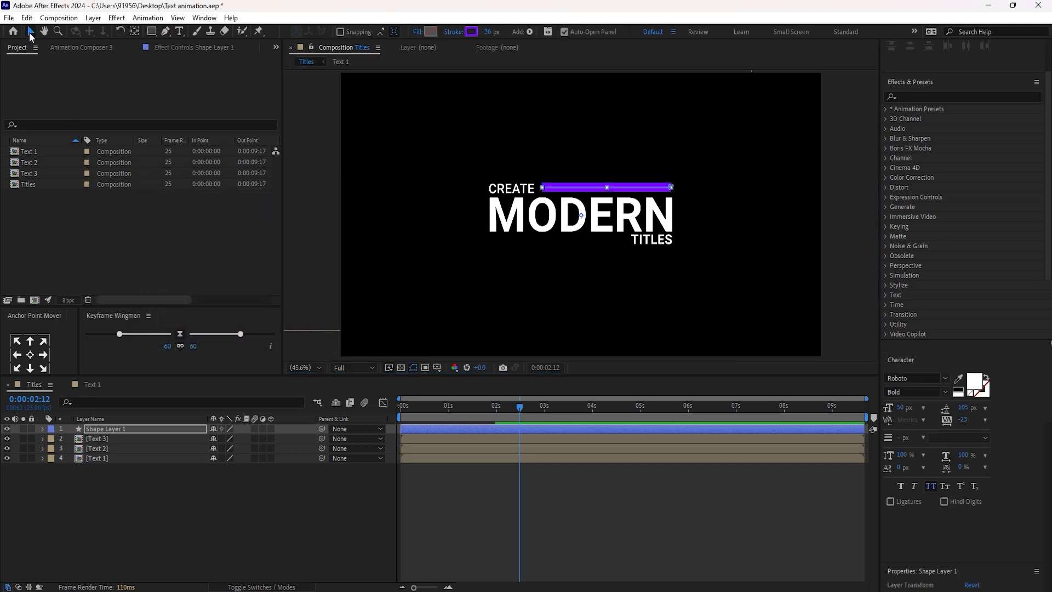
Set the shape layer's stroke width to 55 px.
left_click(274, 487)
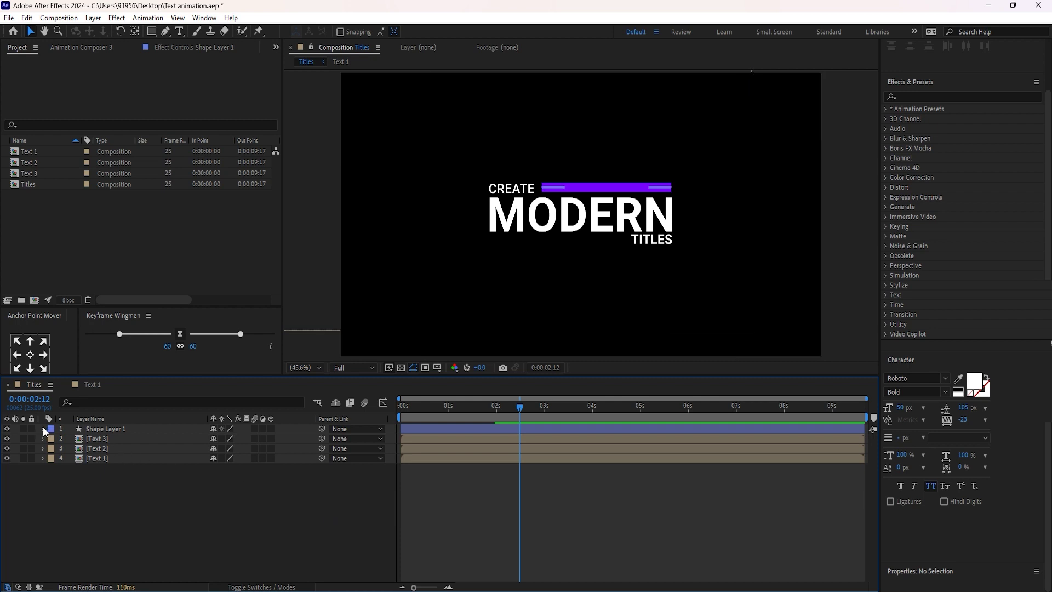
left_click(111, 428)
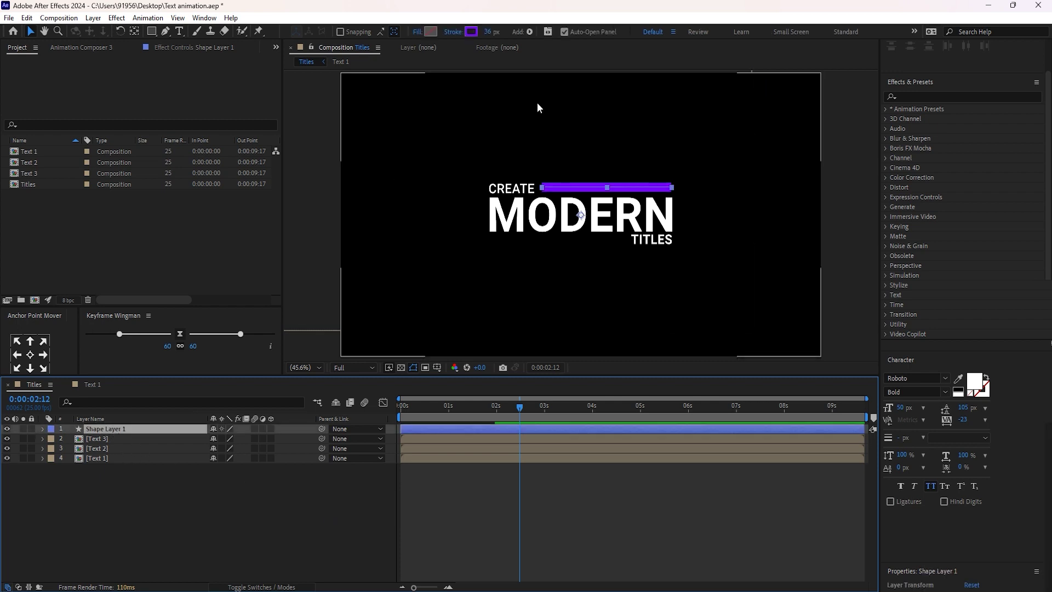
left_click_drag(488, 32, 499, 33)
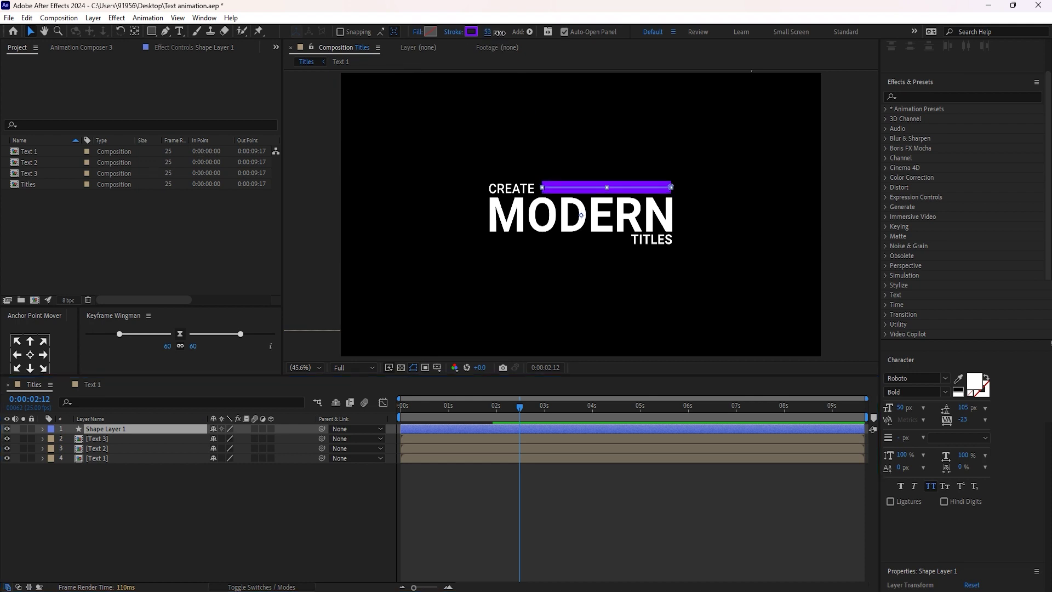
left_click(488, 32)
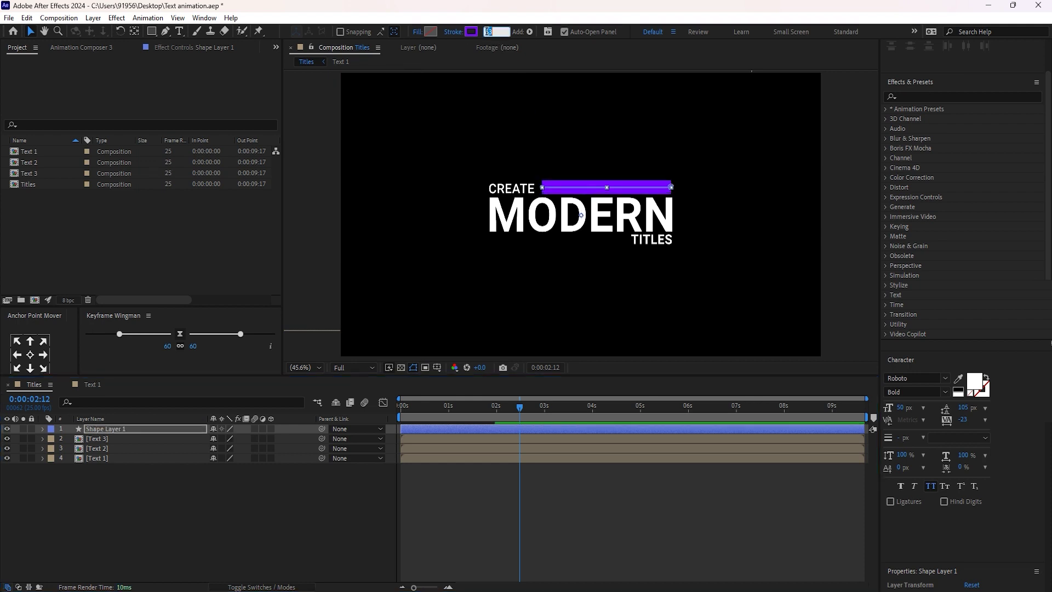
type("55")
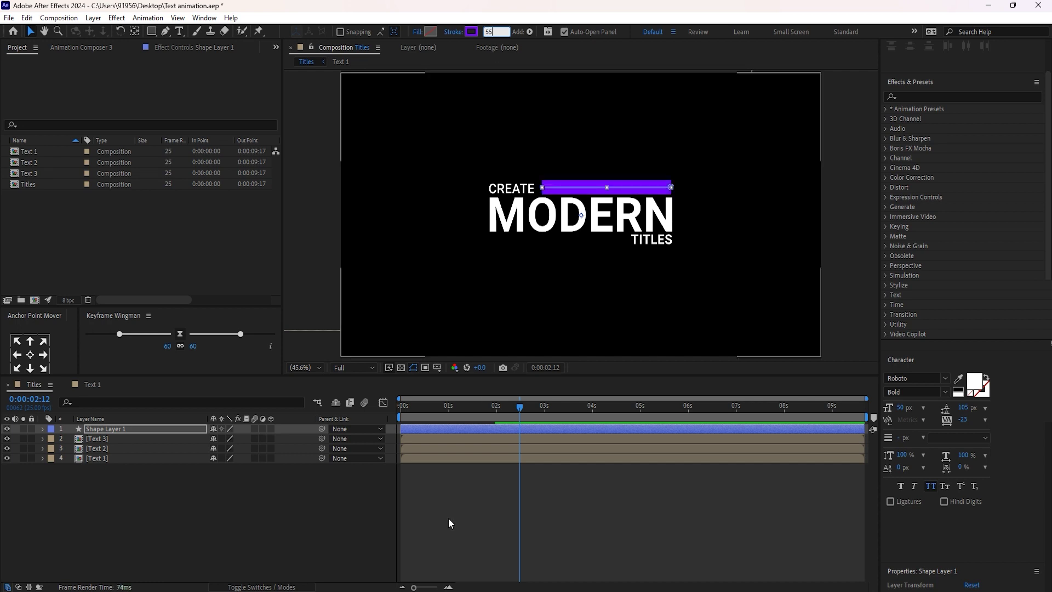
left_click(331, 528)
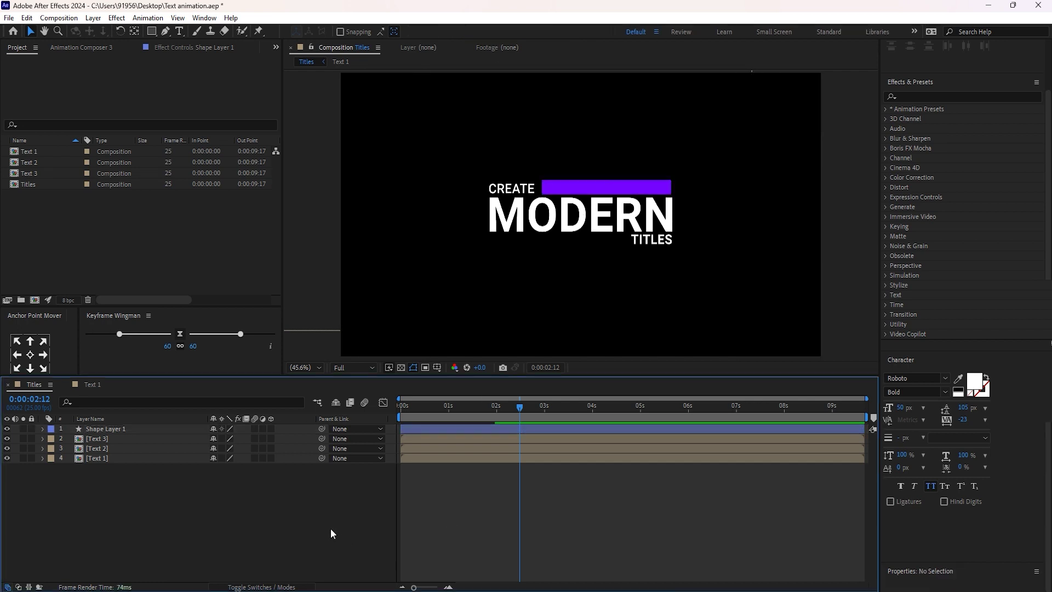
Rename the shape layer to 'Line 1'.
left_click(126, 429)
right_click(126, 428)
left_click(165, 393)
type("Line 1")
left_click(169, 524)
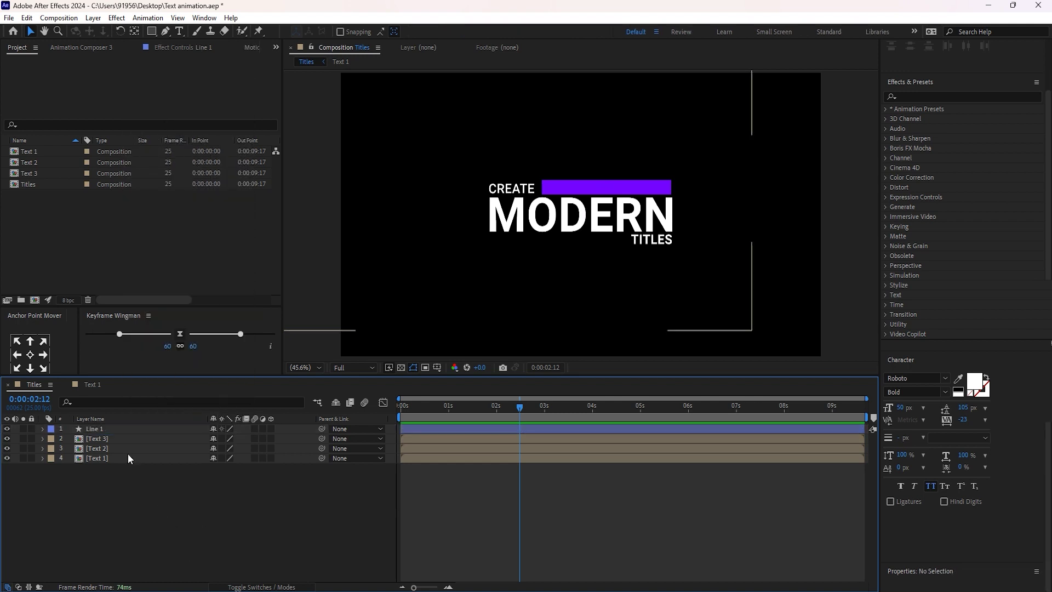
Add Trim Paths to Line 1's contents and expand its settings.
left_click(141, 427)
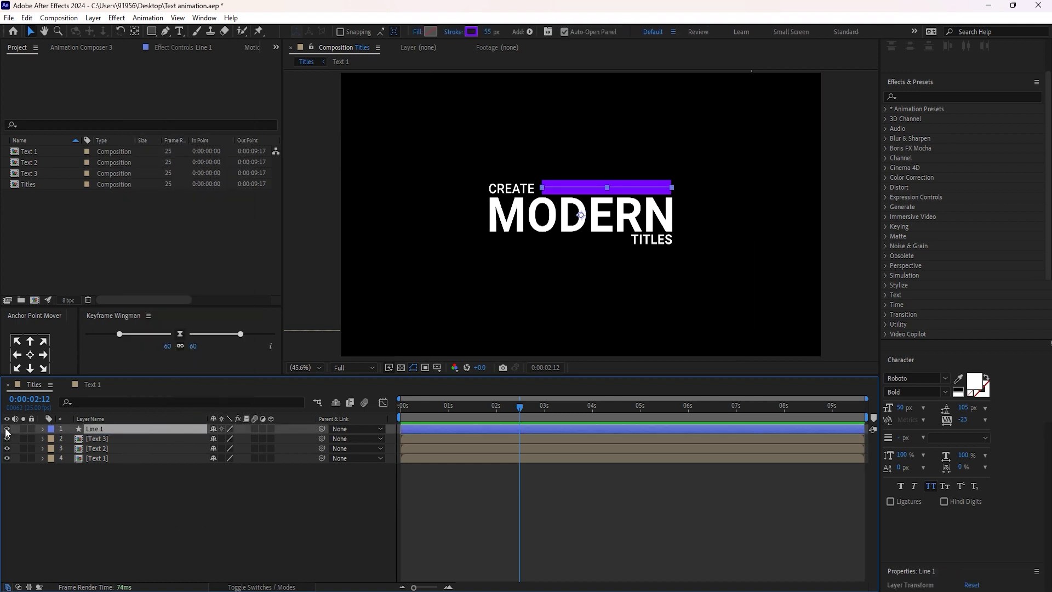
left_click(43, 429)
left_click(310, 439)
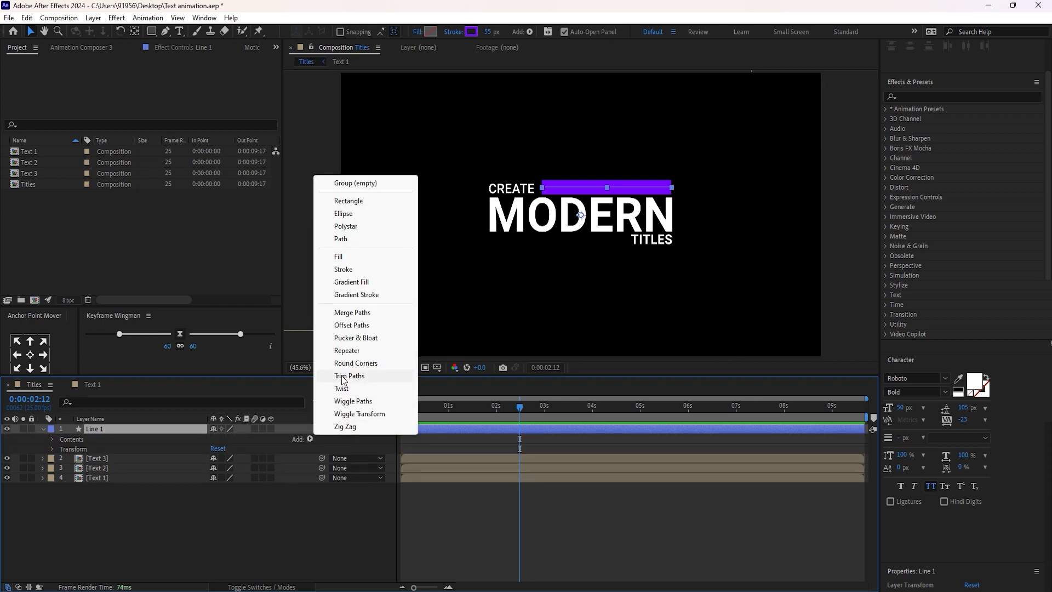
left_click(343, 377)
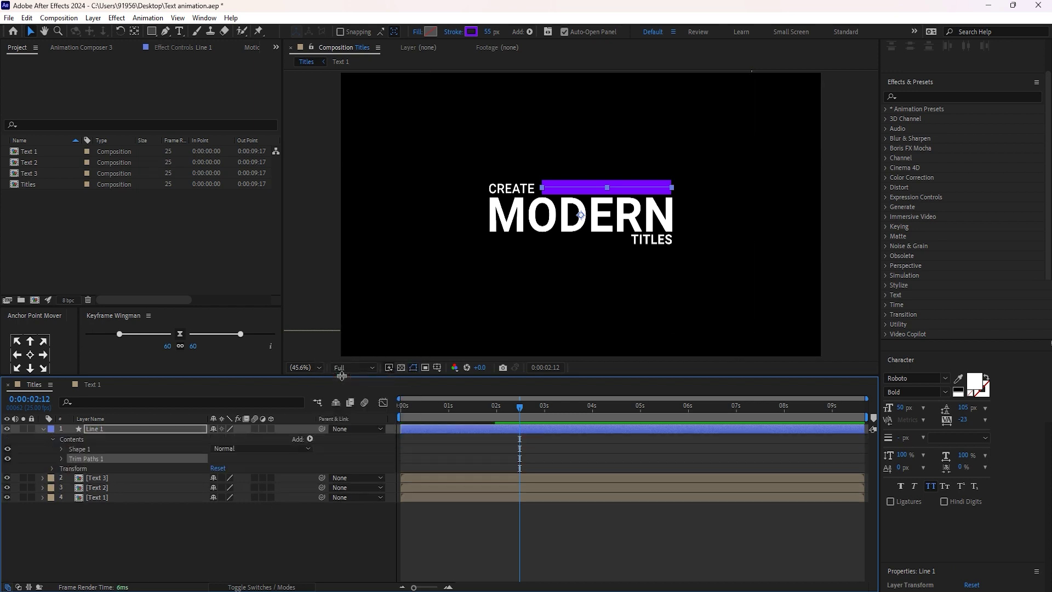
left_click(61, 459)
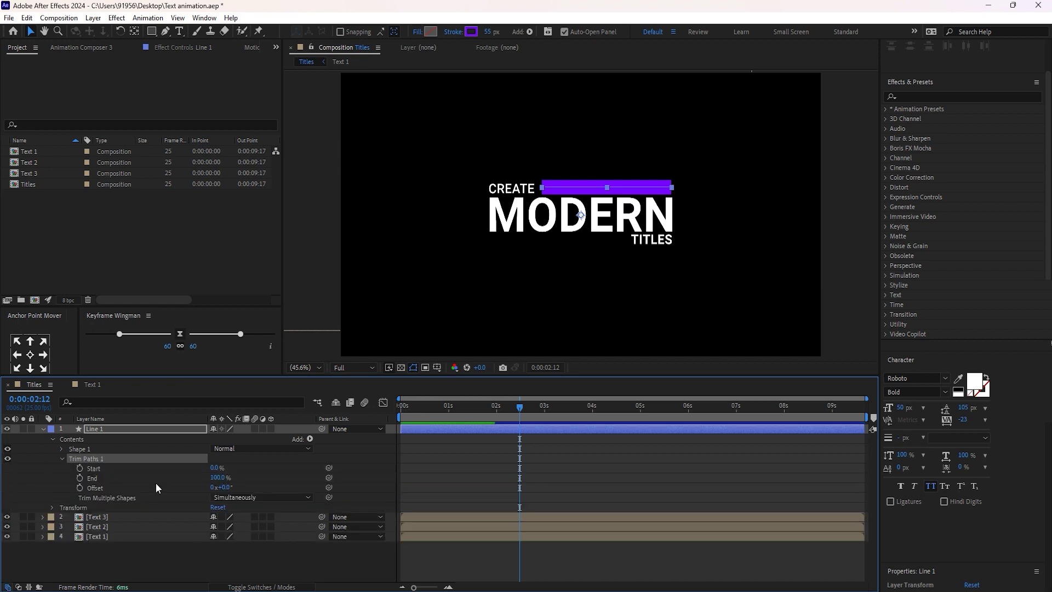
left_click_drag(218, 480, 166, 475)
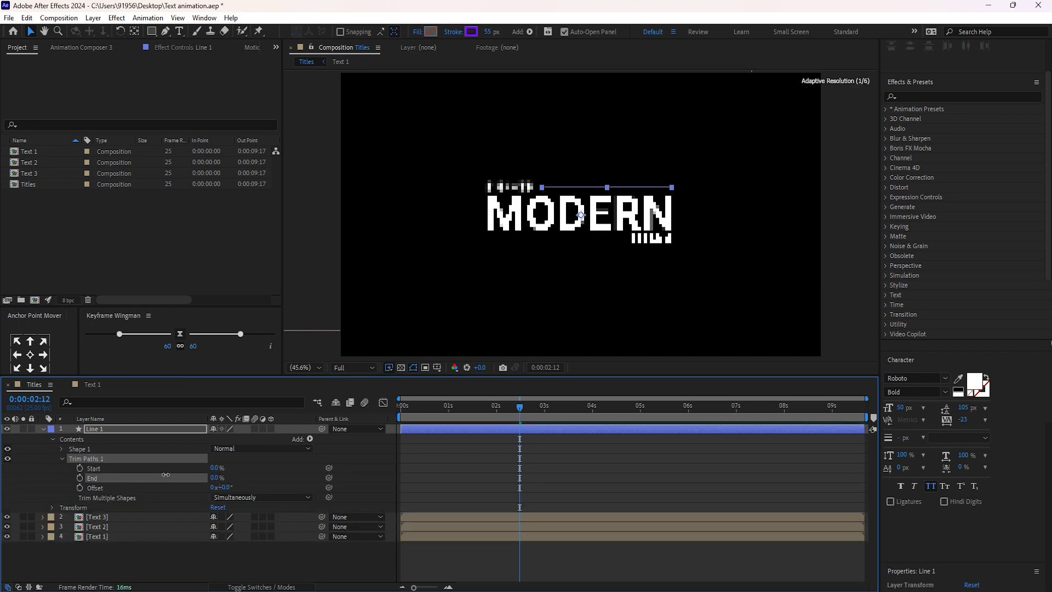
key("F2")
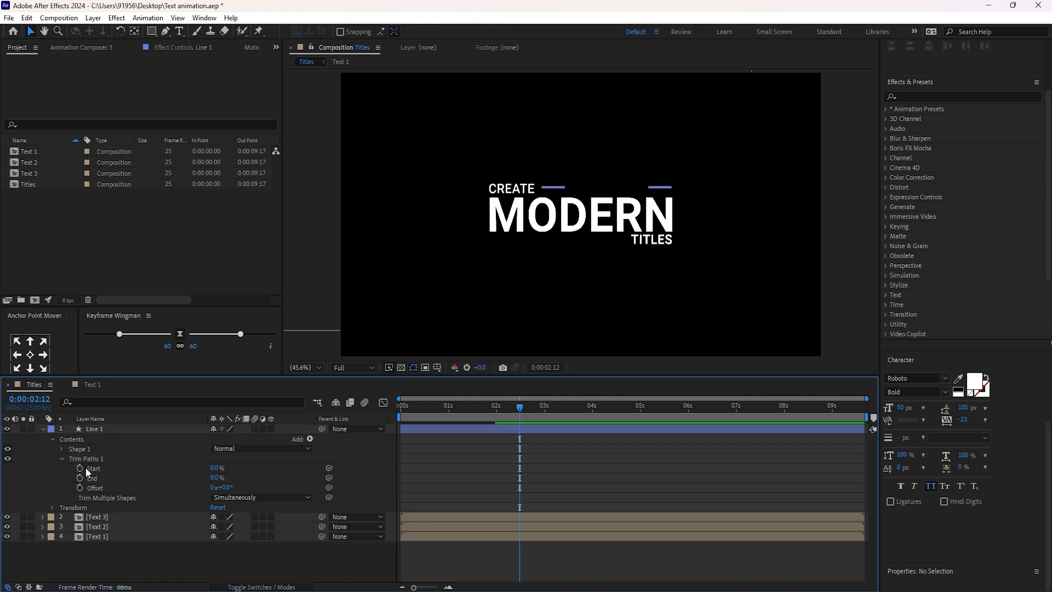
Keyframe trim Start at 100% at 2:12 and 0% at 1:07 so the line draws on.
left_click(80, 468)
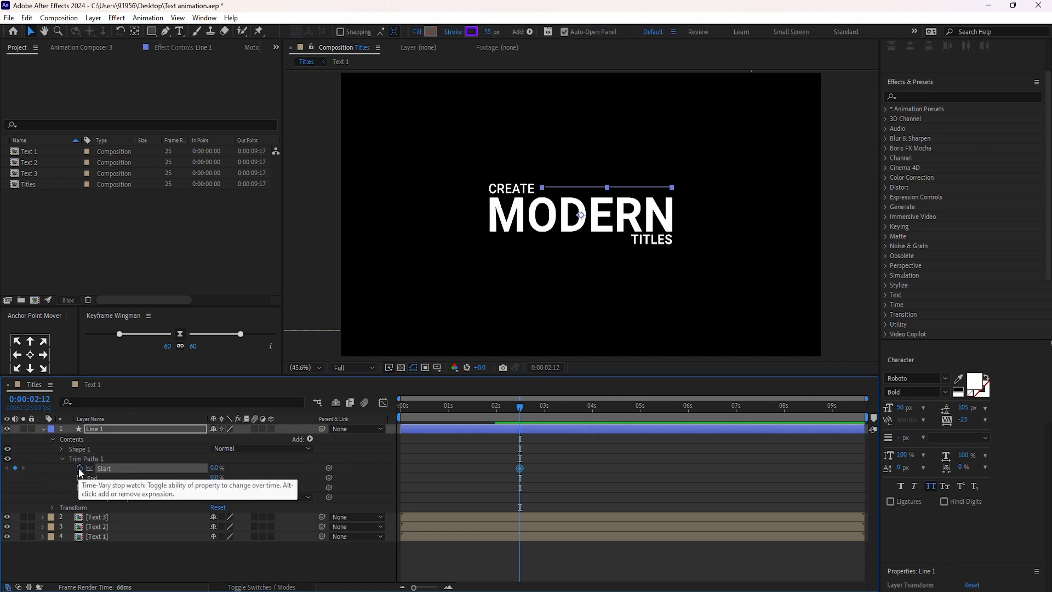
left_click_drag(215, 468, 304, 471)
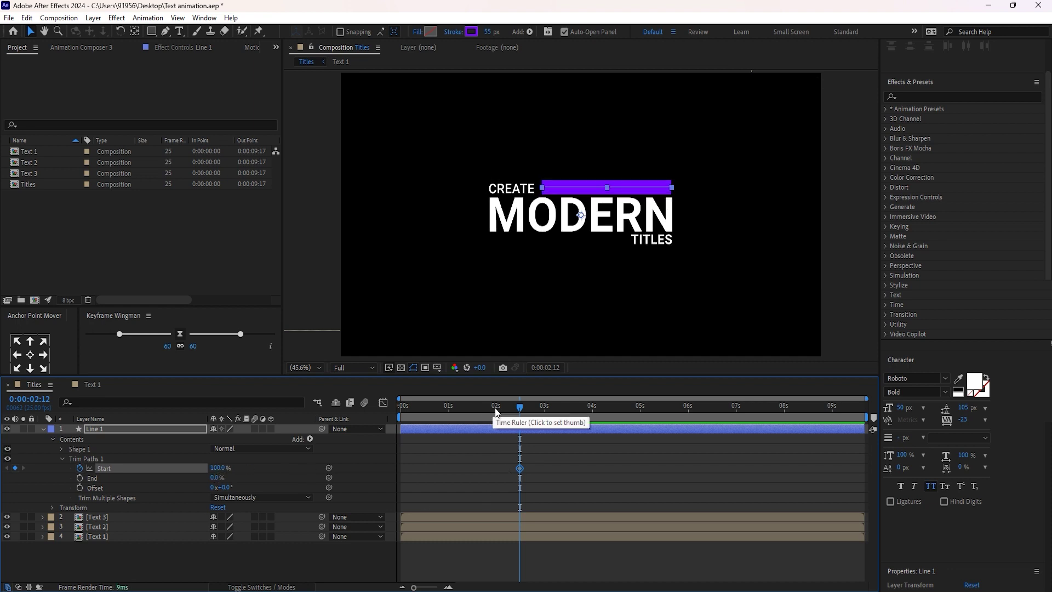
left_click(462, 411)
left_click(462, 411)
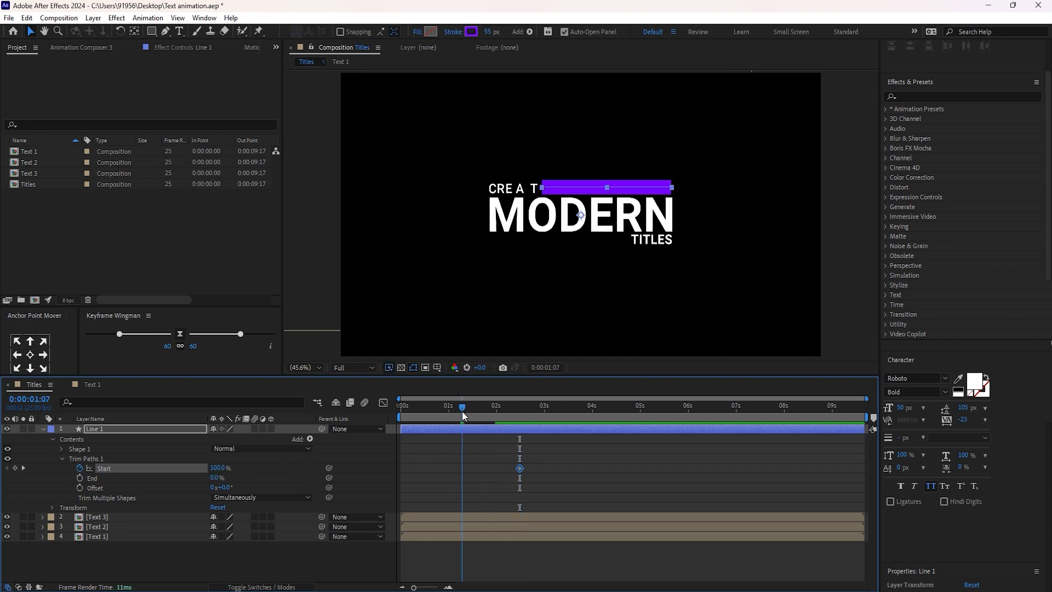
left_click(219, 467)
key("Return")
left_click_drag(259, 467, 133, 469)
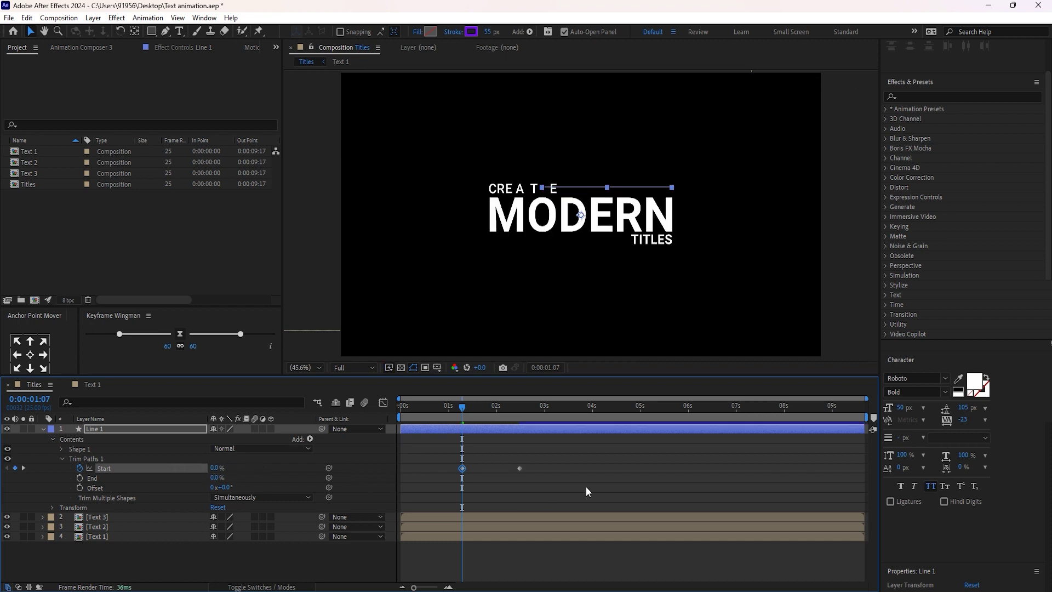
left_click(43, 429)
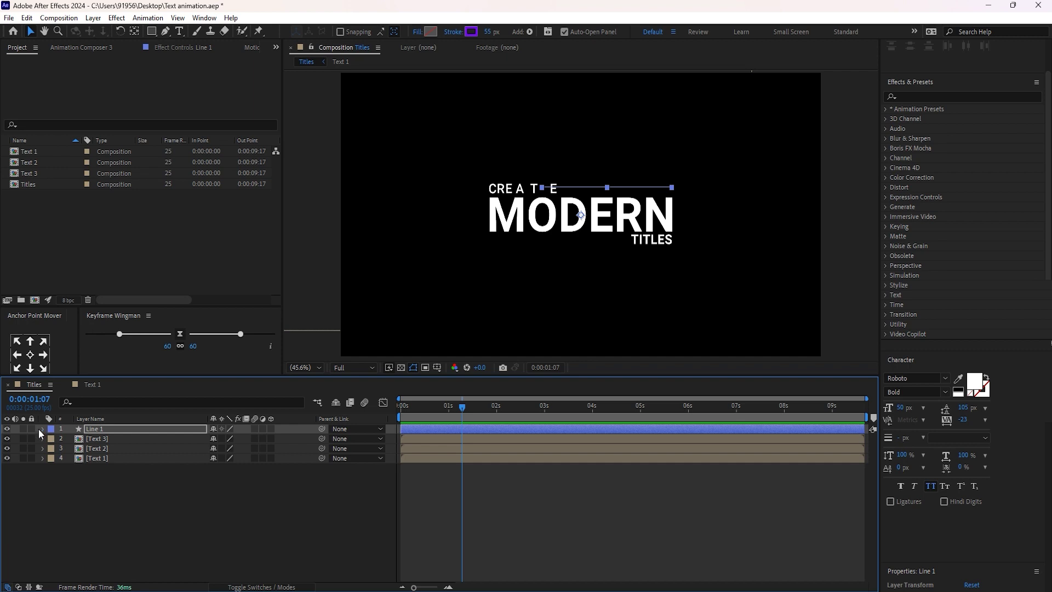
left_click_drag(460, 405, 547, 409)
Duplicate Line 1 as Line 2 and move it to Position 749, 744 below MODERN.
left_click(176, 530)
left_click(98, 427)
key("ctrl+d")
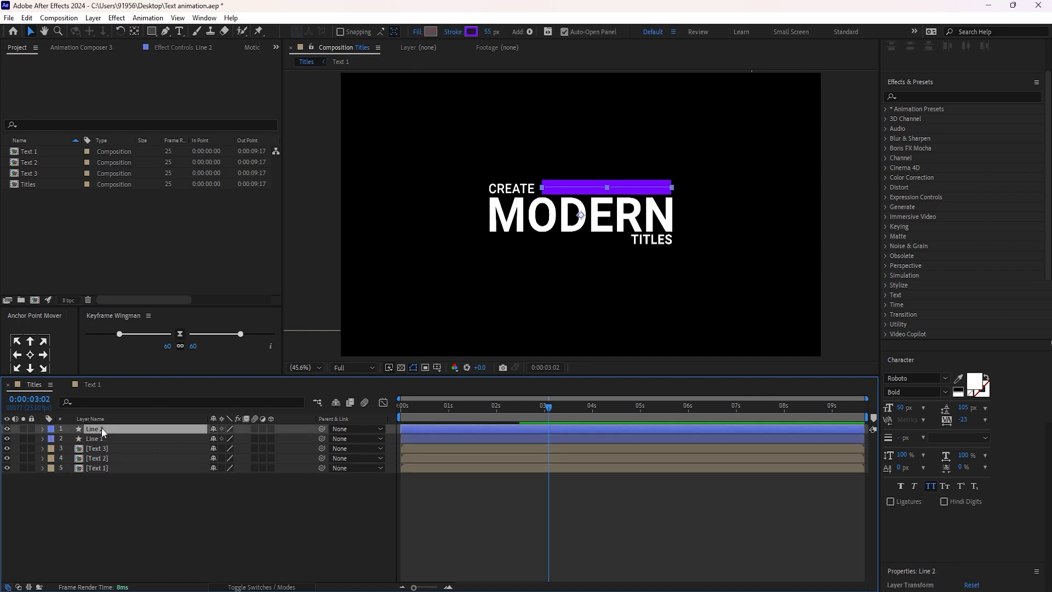
key("p")
left_click_drag(234, 438, 342, 438)
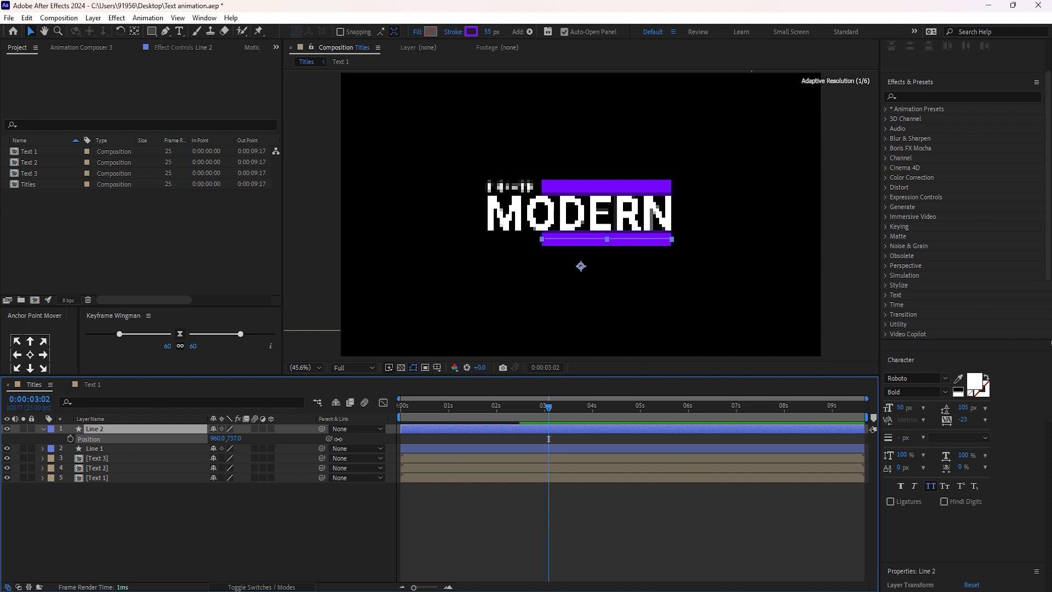
left_click_drag(219, 438, 99, 440)
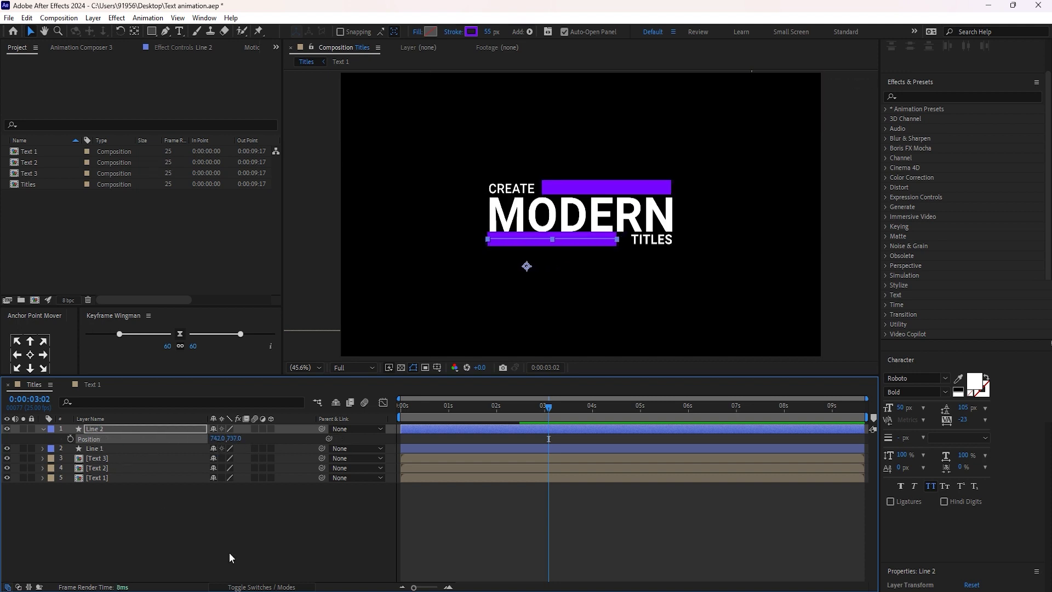
left_click_drag(216, 441, 241, 439)
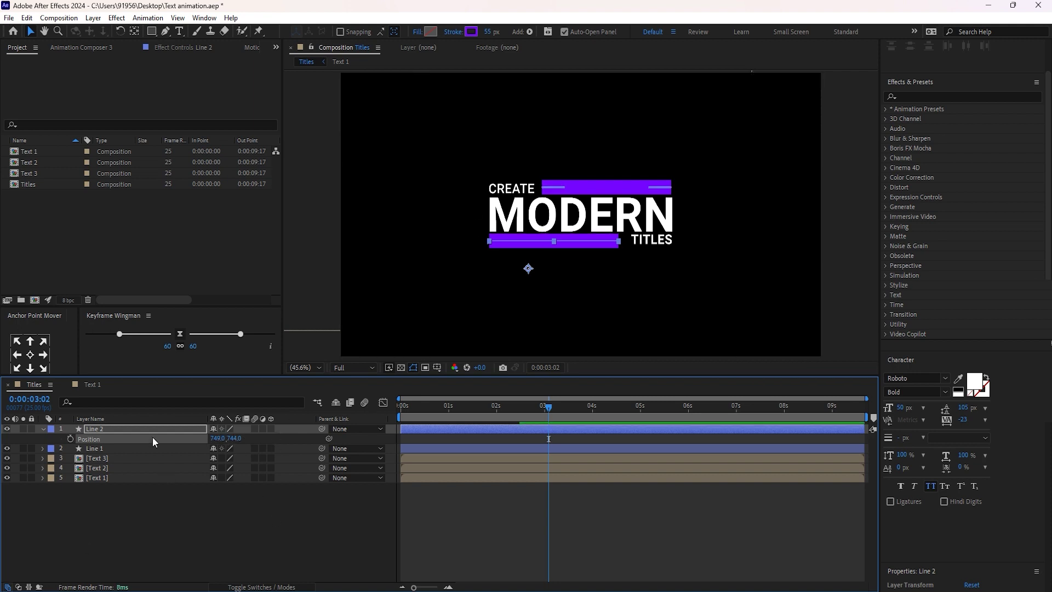
Reduce Line 2's stroke to 25 px and stretch its right end toward TITLES.
left_click(141, 426)
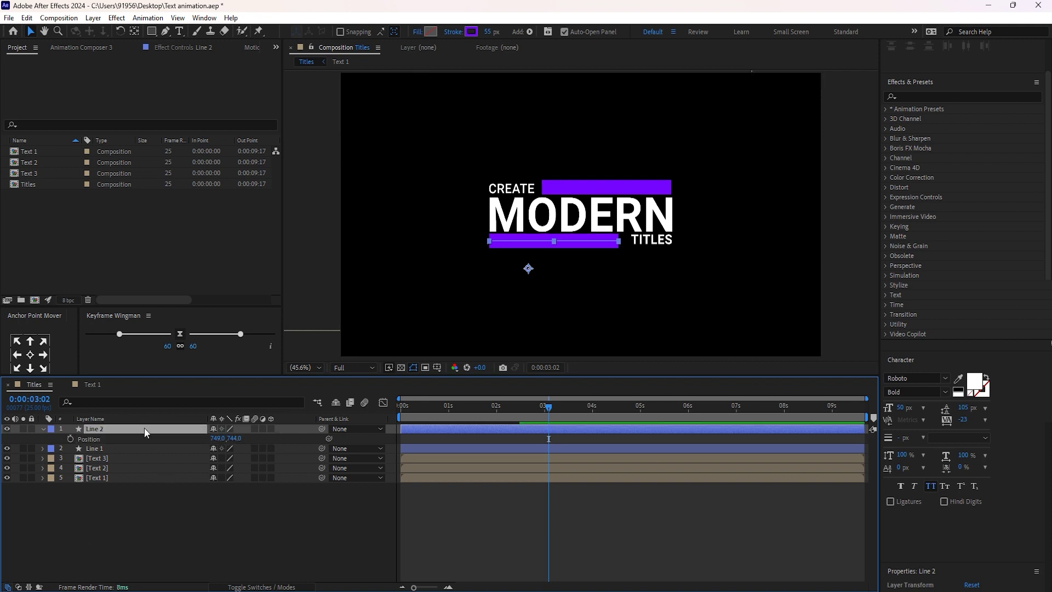
left_click(485, 33)
type("25")
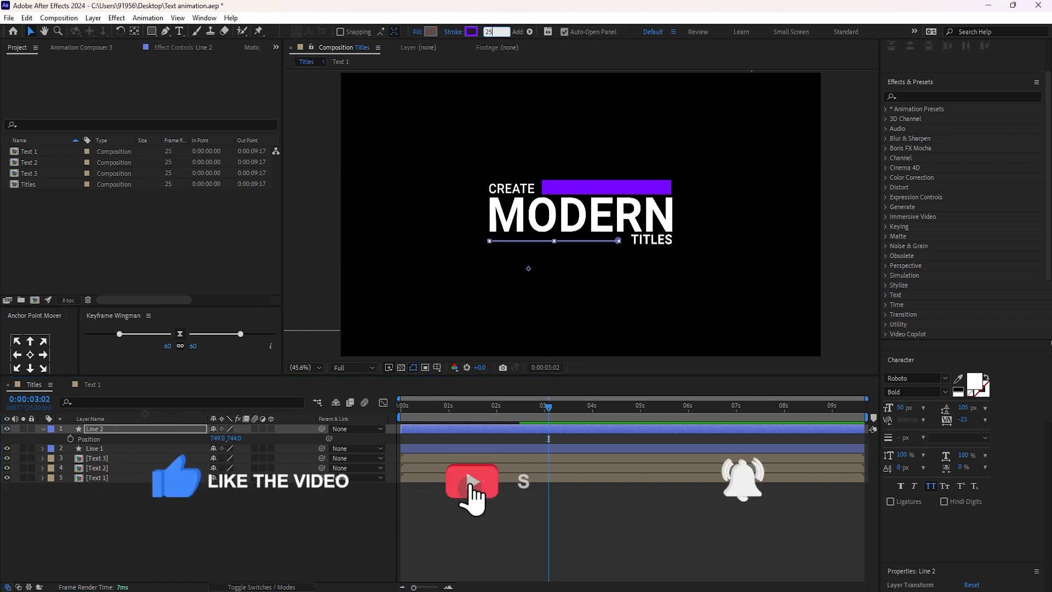
key("Return")
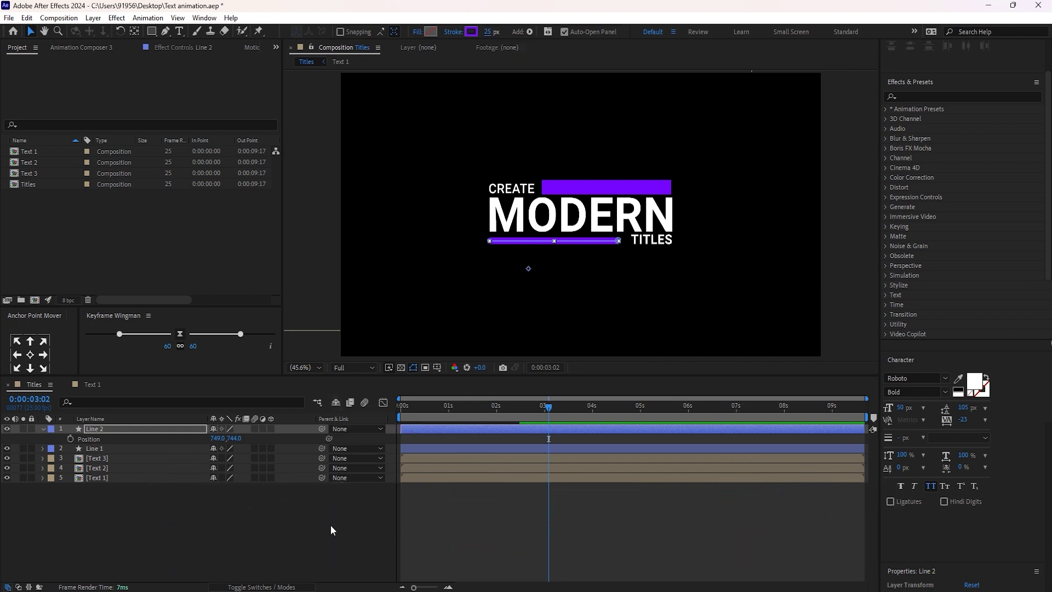
left_click(315, 532)
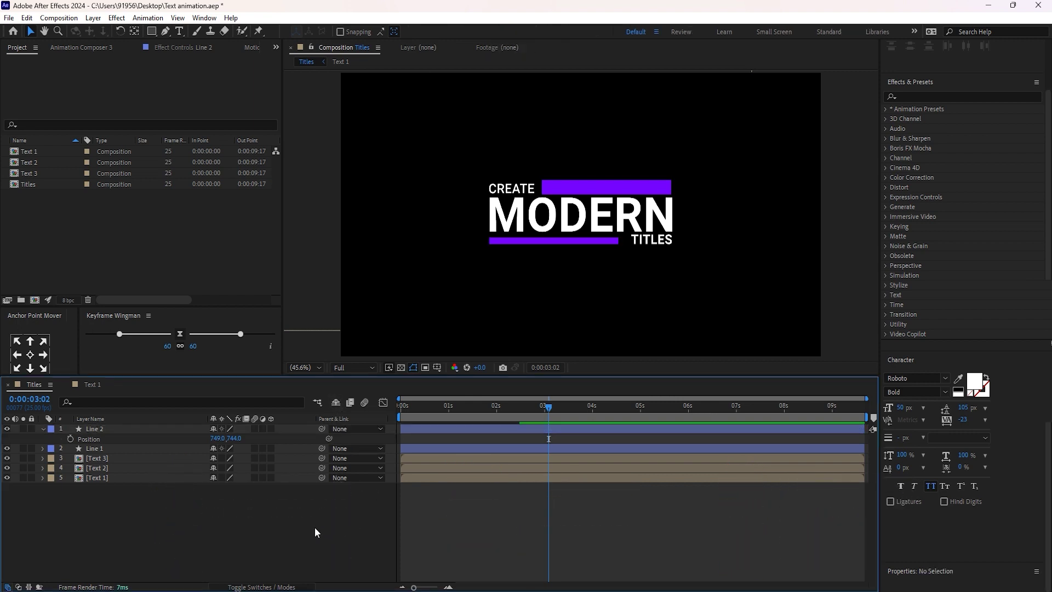
left_click(100, 430)
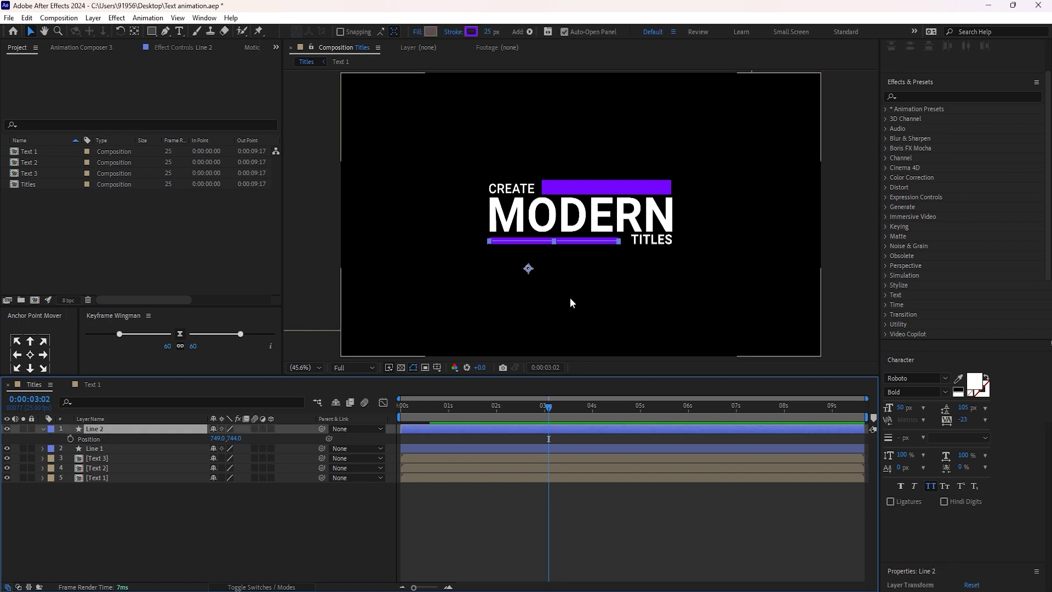
scroll(653, 239, "up", 3)
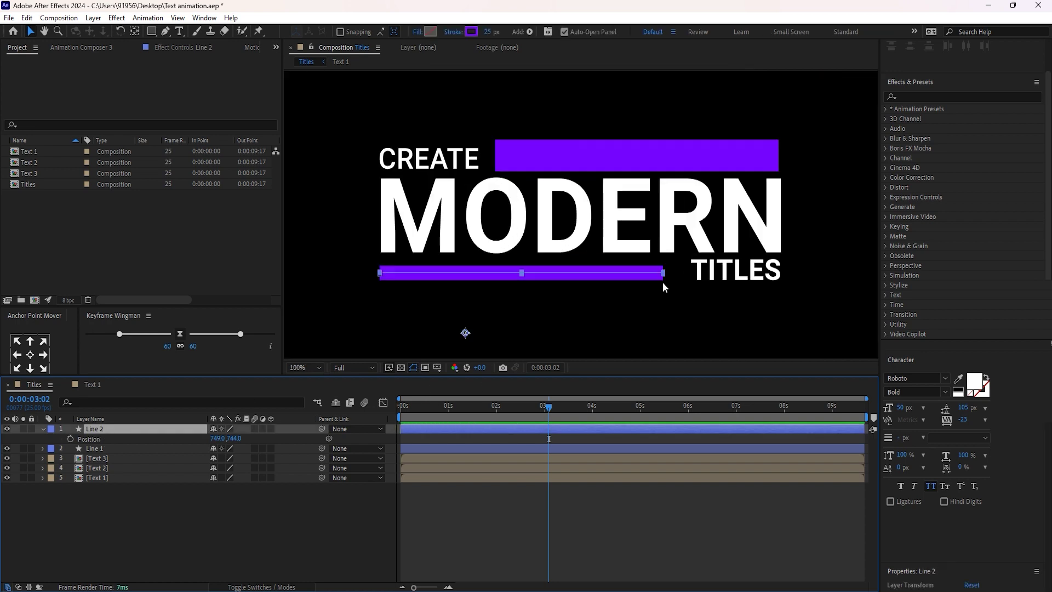
left_click_drag(665, 275, 685, 272)
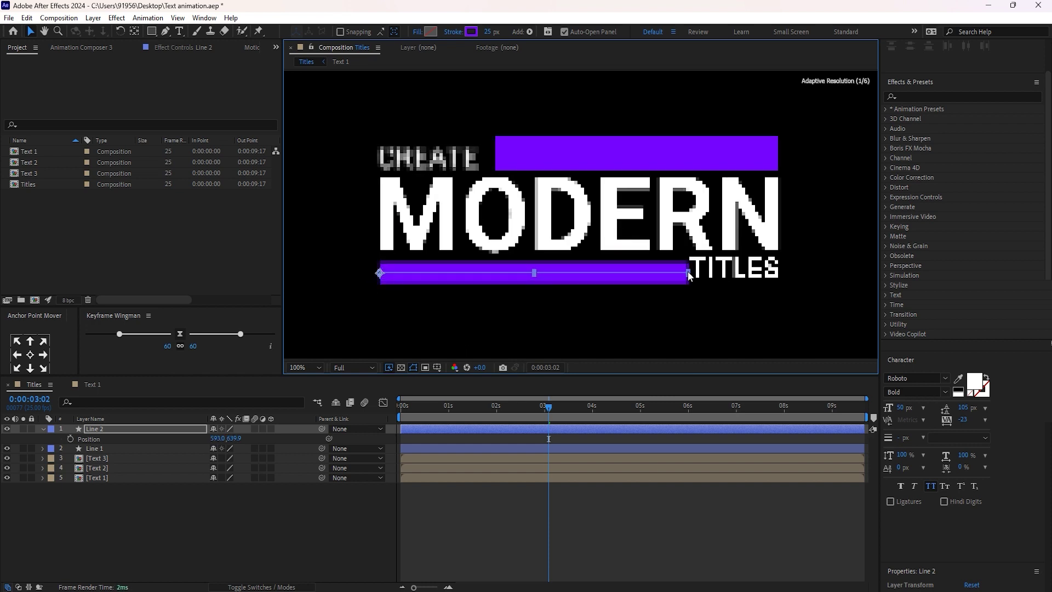
Set the stroke width to 10 px, nudge the line up, and fit the viewer zoom.
left_click(489, 32)
type("15")
key("BackSpace")
key("BackSpace")
type("05")
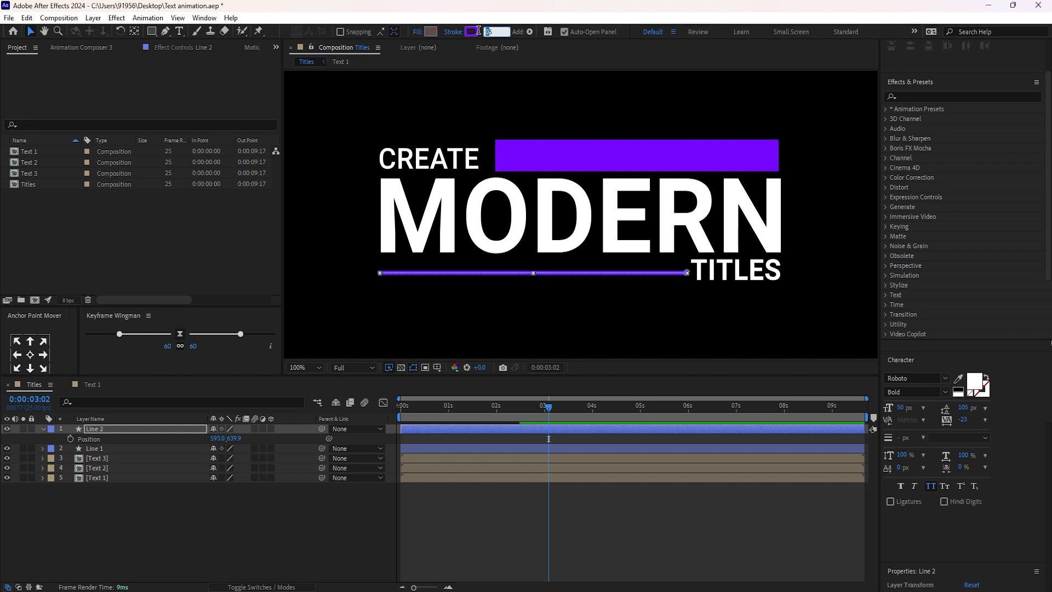
key("BackSpace")
key("BackSpace")
type("10")
key("Return")
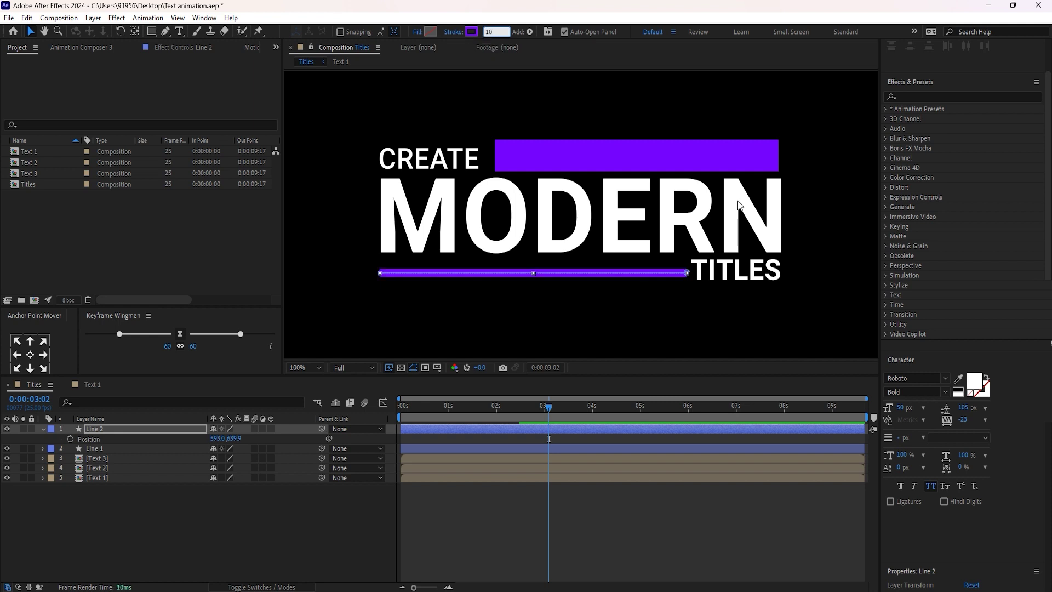
key("Up")
key("Up")
key("Up")
left_click(331, 513)
left_click(300, 367)
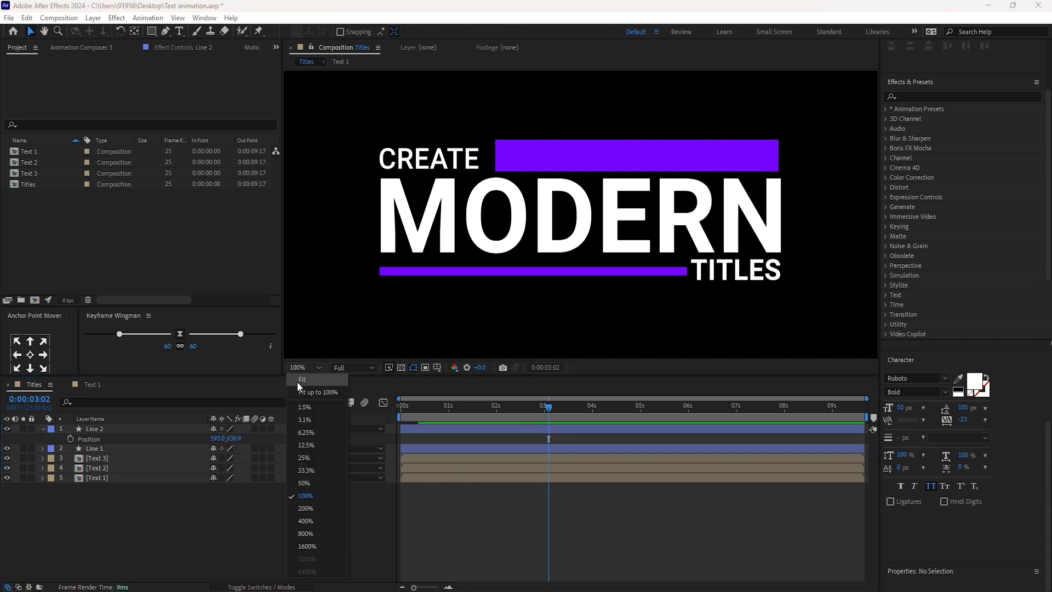
left_click(297, 381)
left_click_drag(545, 406, 477, 412)
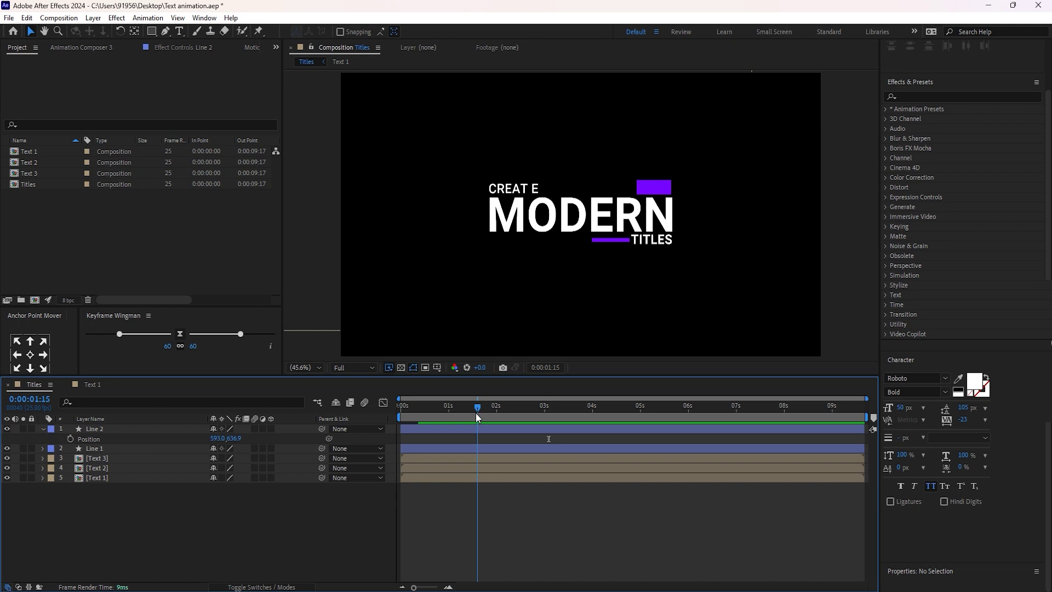
Remove the trim Start keyframes from Line 2's Trim Paths.
left_click(116, 433)
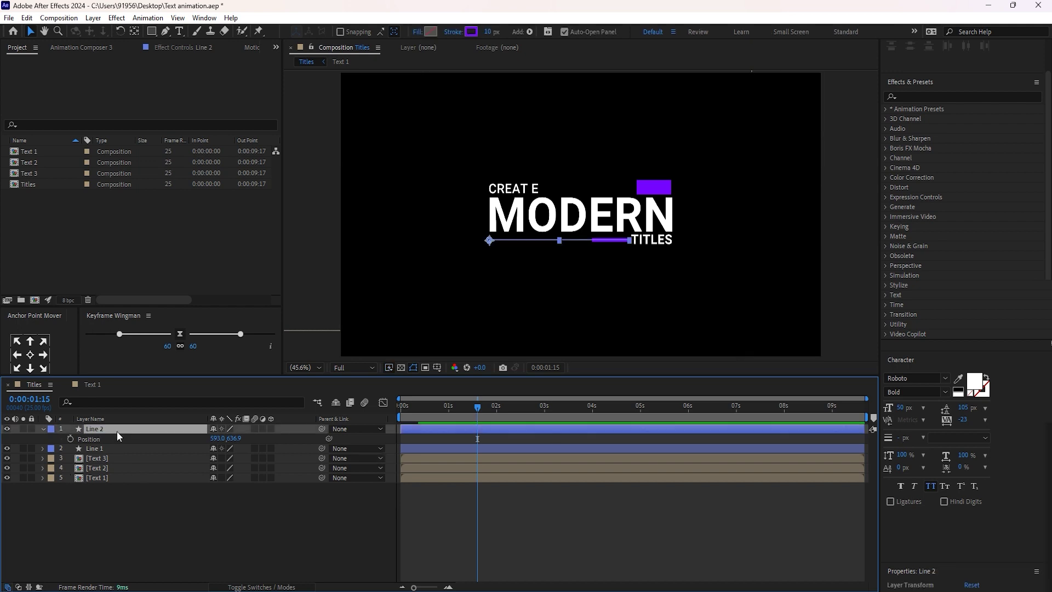
key("p")
key("space")
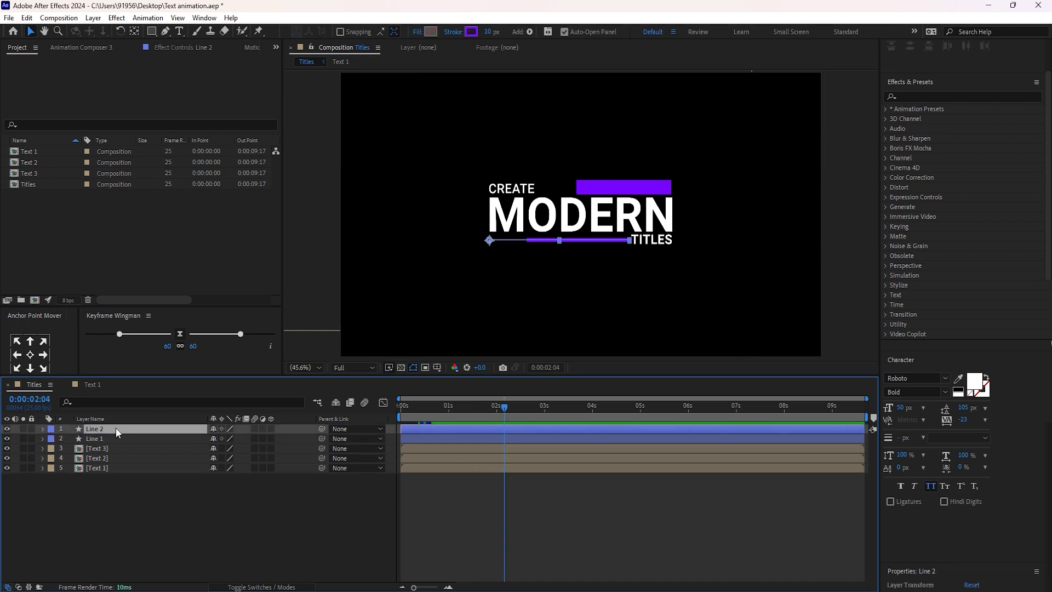
left_click(42, 429)
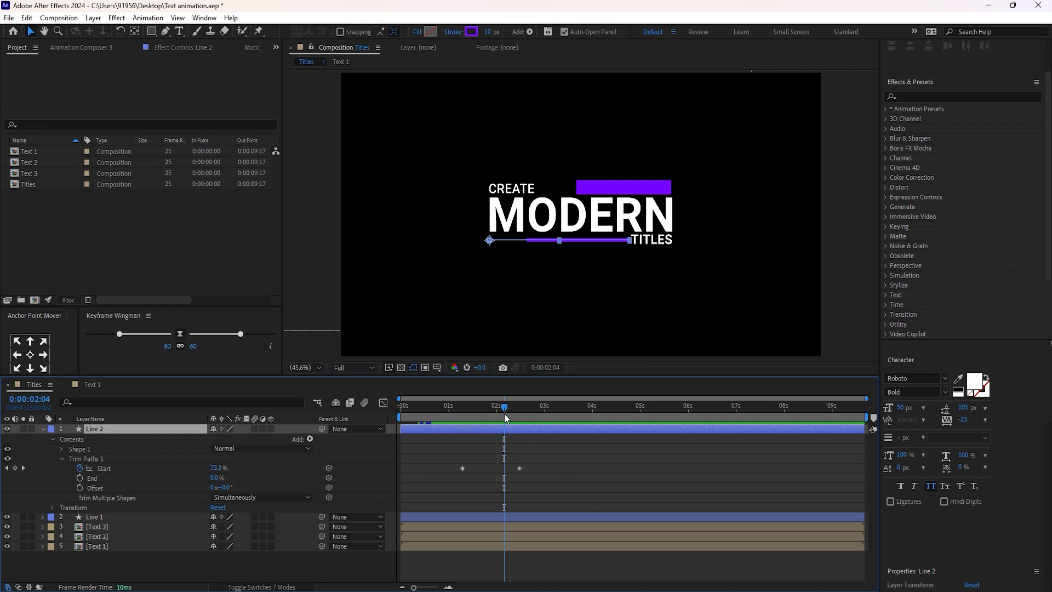
left_click_drag(503, 415, 461, 412)
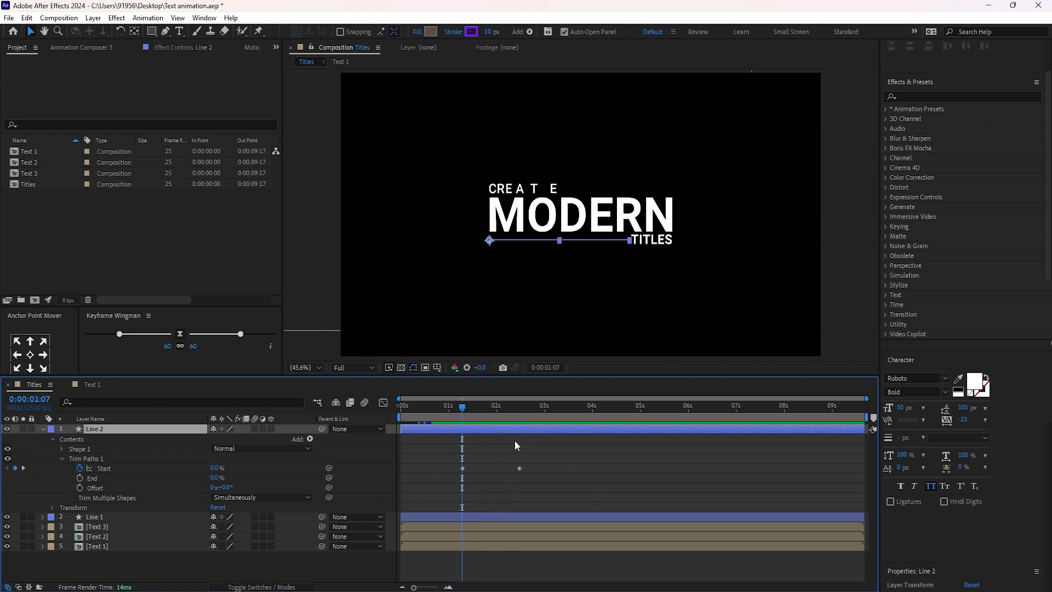
left_click(80, 468)
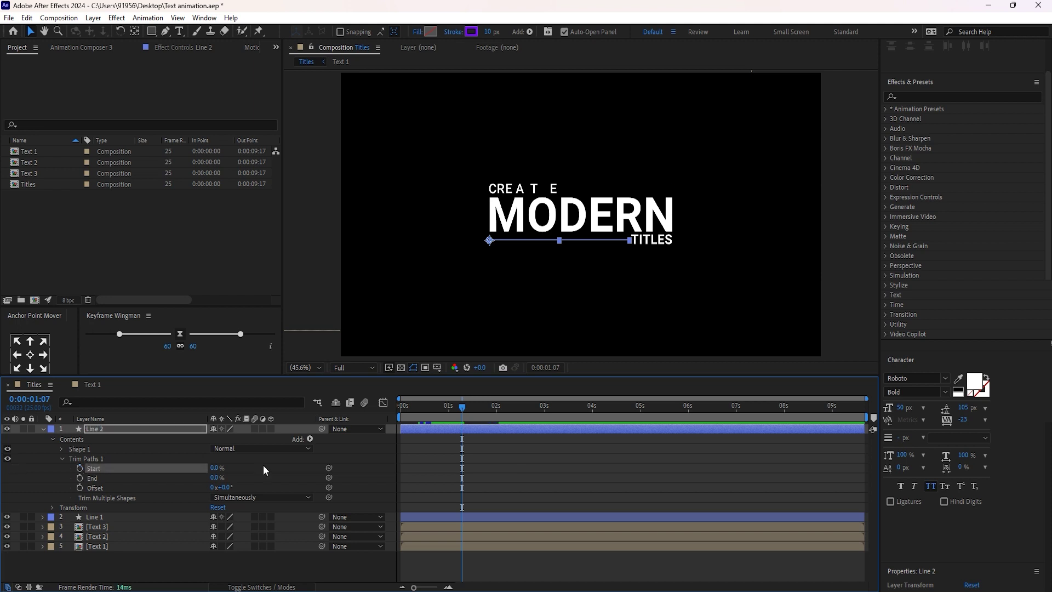
Keyframe Line 2's trim End and set its value at 2:12, matching Line 1's keyframe.
left_click(80, 478)
left_click(107, 517)
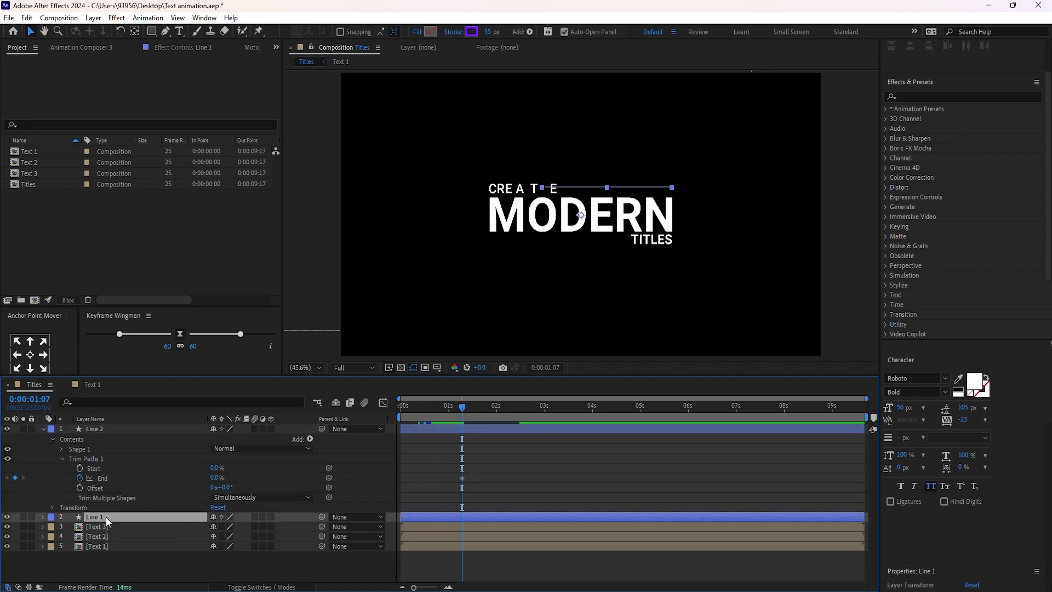
key("u")
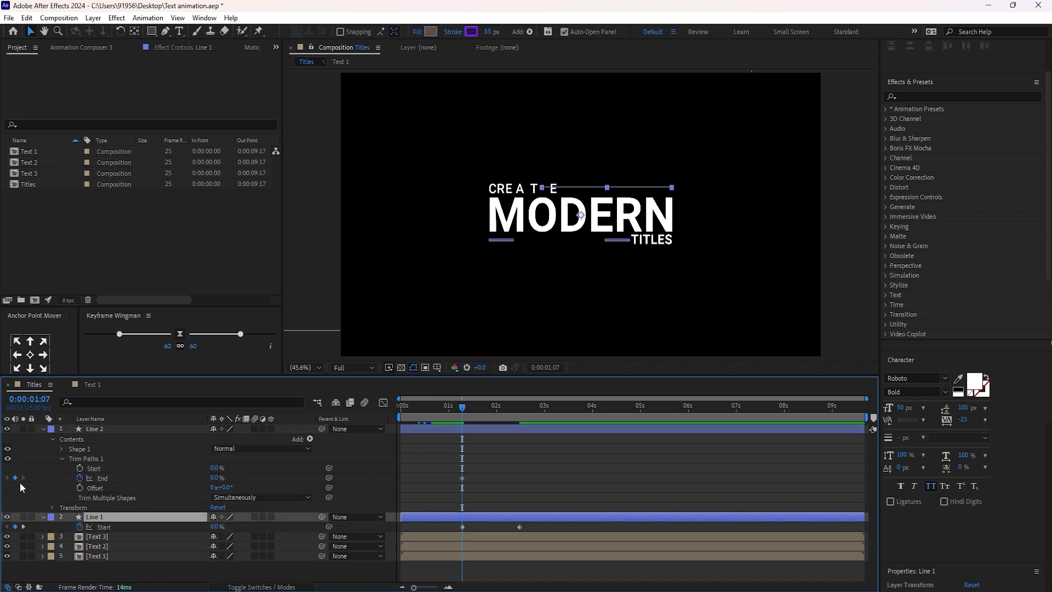
left_click(23, 526)
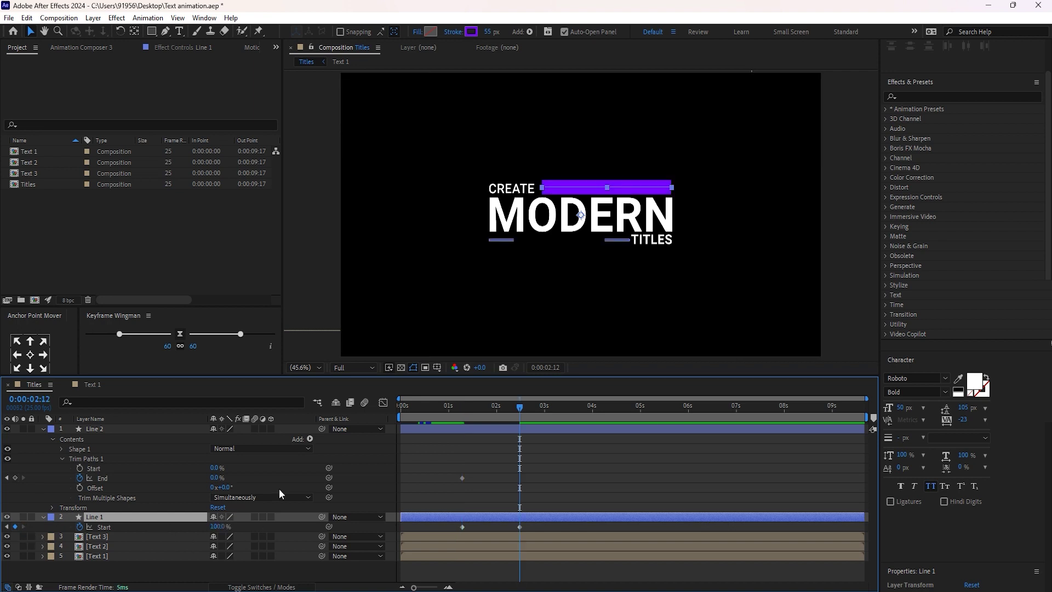
mouse_move(215, 480)
left_mouse_down()
mouse_move(192, 477)
mouse_move(263, 481)
left_mouse_up()
Set Line 2's trim End to 100% at 1:07.
left_click(213, 478)
left_click(203, 468)
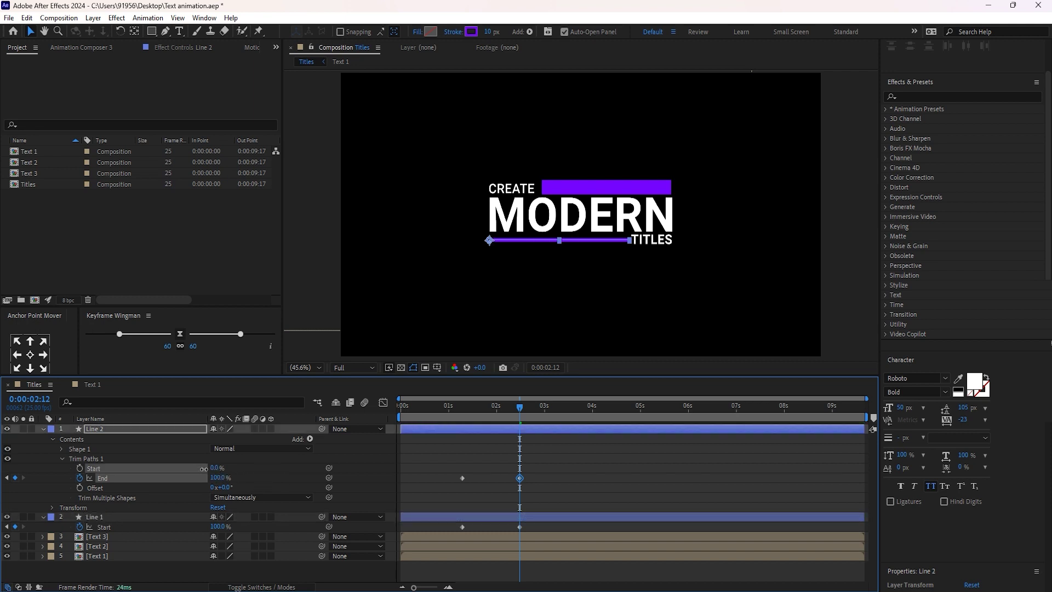
left_click_drag(199, 470, 248, 469)
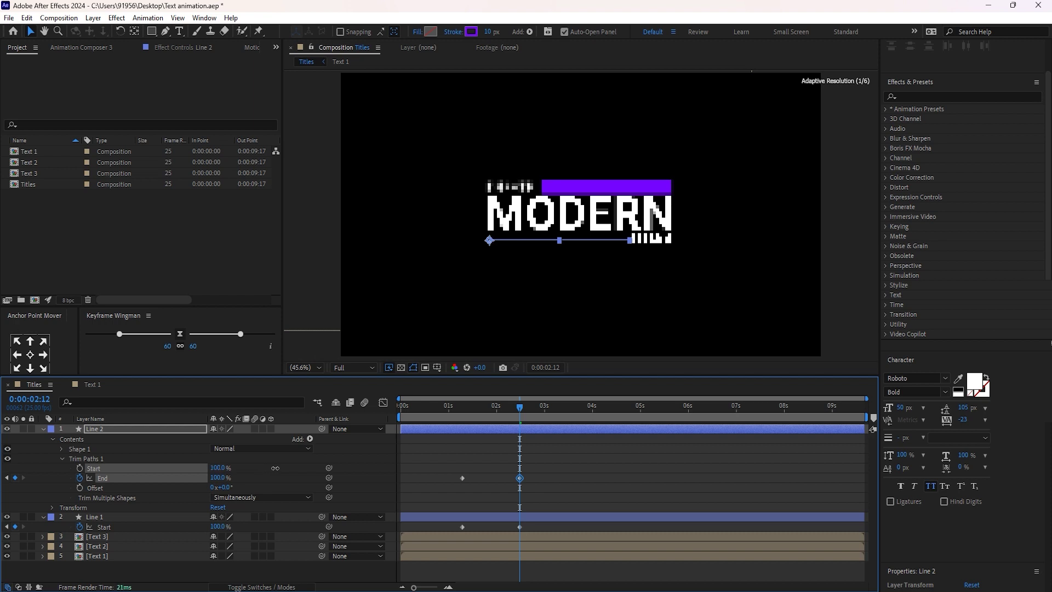
mouse_move(461, 410)
left_mouse_down()
mouse_move(481, 410)
mouse_move(462, 408)
left_mouse_up()
left_click_drag(213, 480, 249, 478)
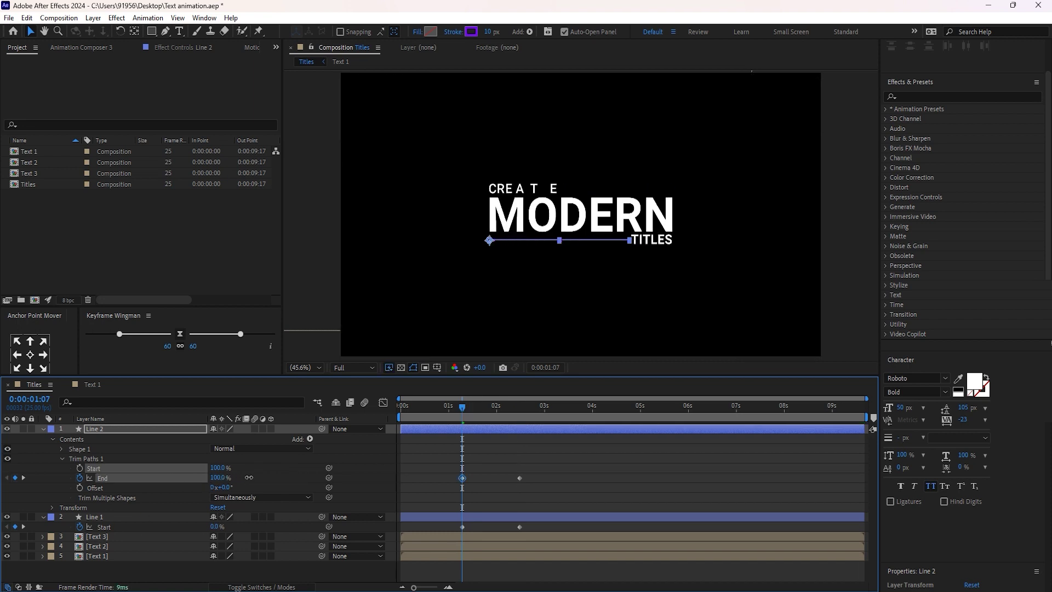
Keyframe Line 2's trim Start from 100% at 1:07 to 0% at 2:12, then preview.
left_click(80, 469)
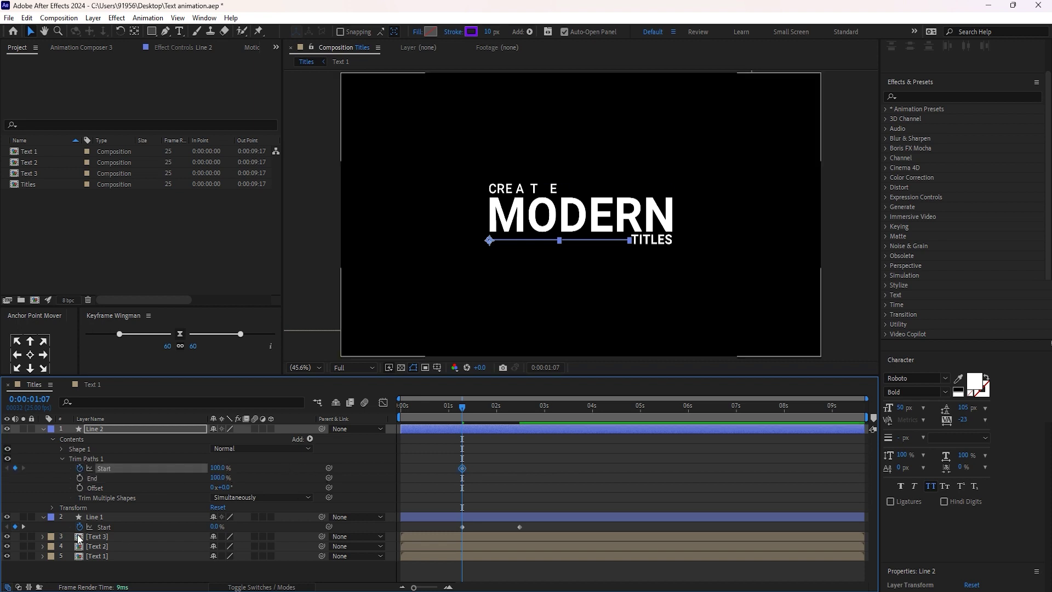
left_click(24, 525)
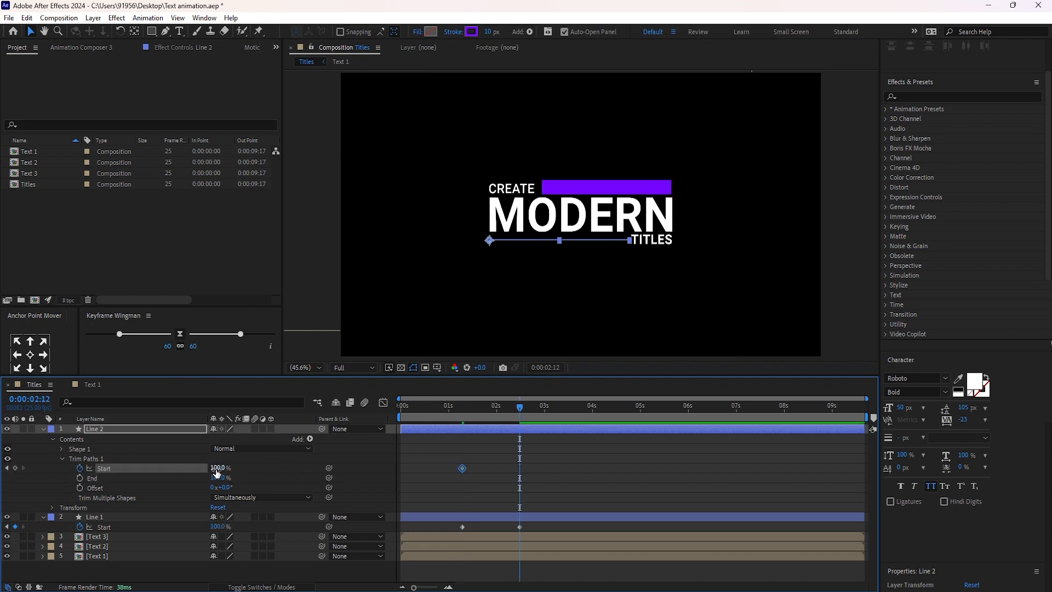
left_click_drag(219, 473, 102, 479)
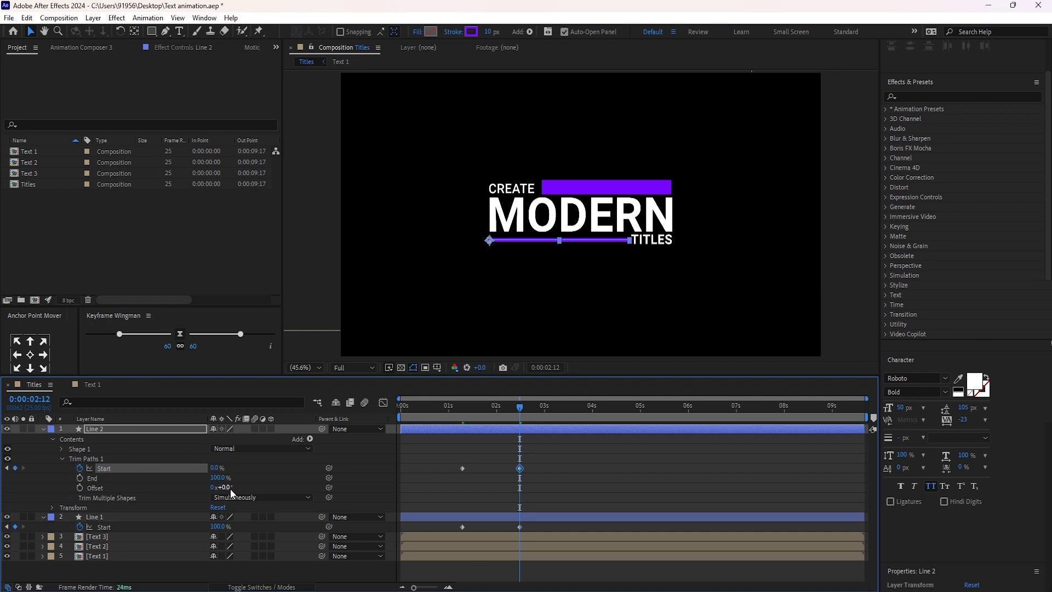
left_click_drag(495, 412, 430, 408)
left_click(603, 449)
key("space")
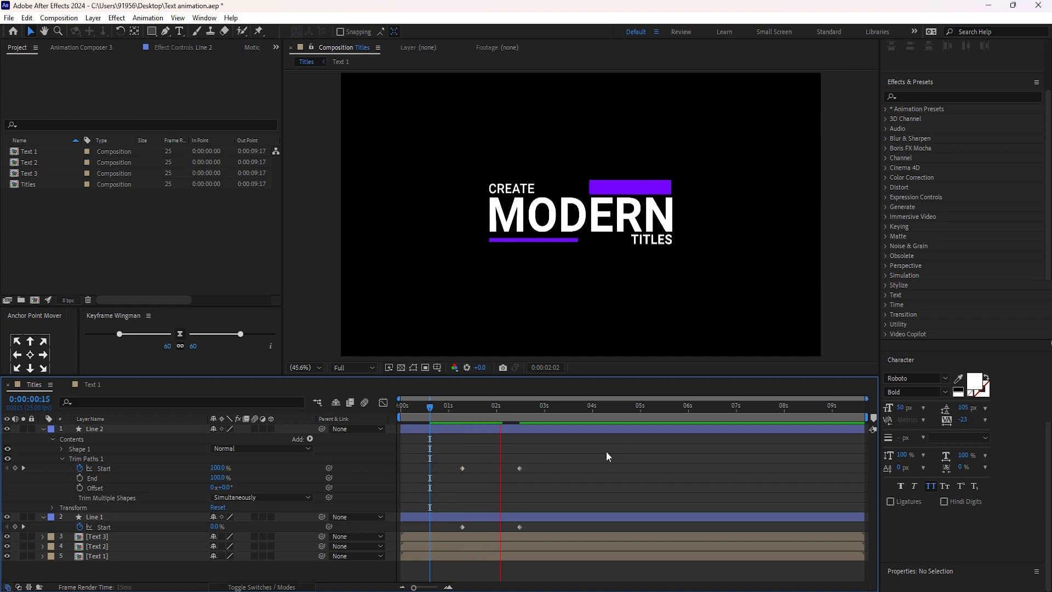
left_click_drag(570, 451, 491, 530)
Apply Easy Ease to both lines' Start keyframes and sharpen their speed curve in the Graph Editor.
right_click(520, 529)
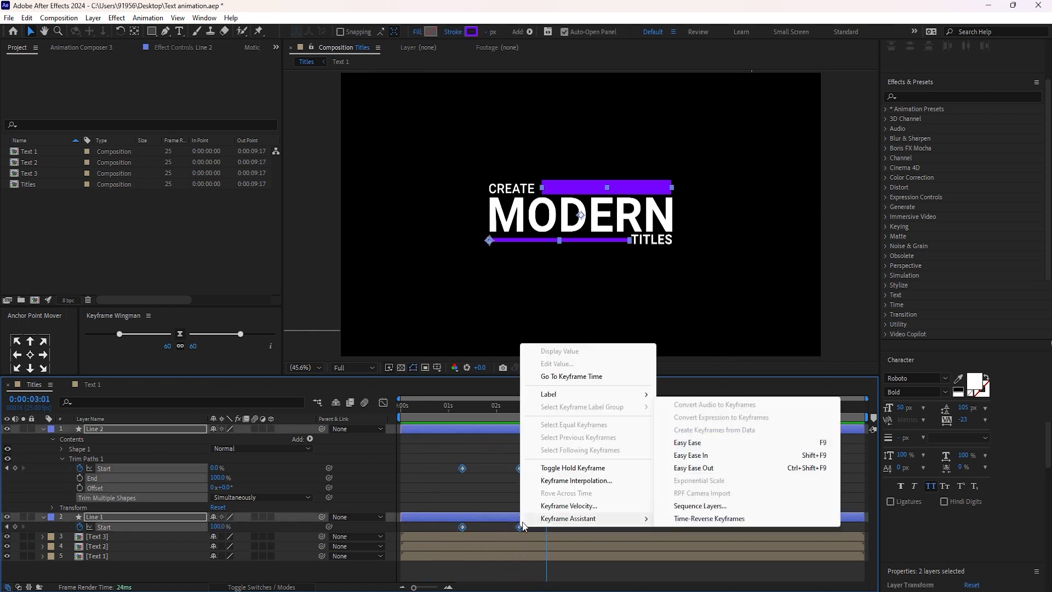
mouse_move(602, 518)
left_click(692, 519)
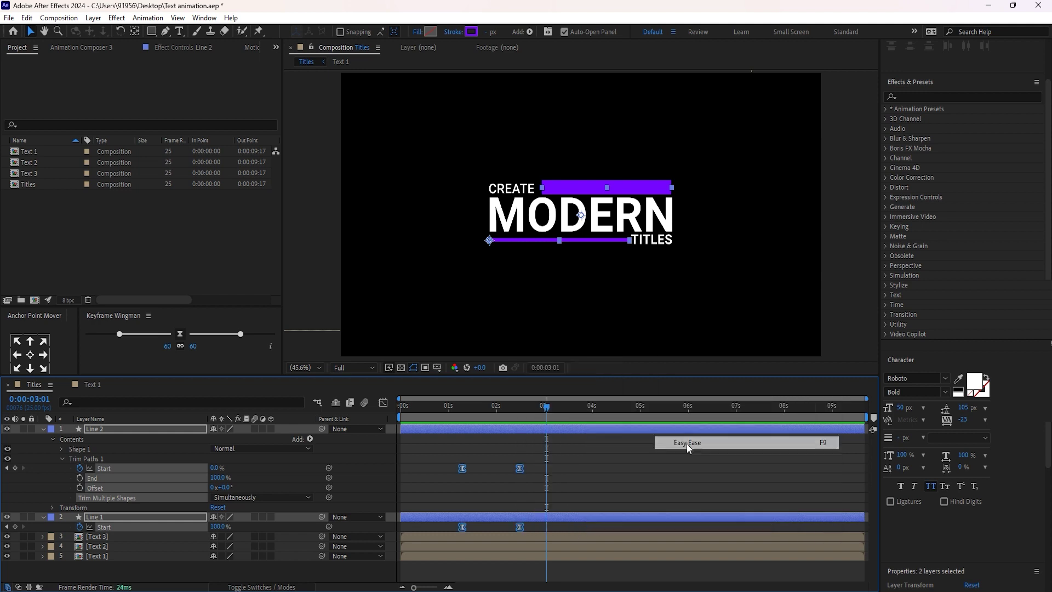
left_click(383, 403)
left_click_drag(526, 485, 503, 494)
Preview the eased bars, return to the layer bars, and collapse the line layers.
left_click_drag(436, 407, 467, 406)
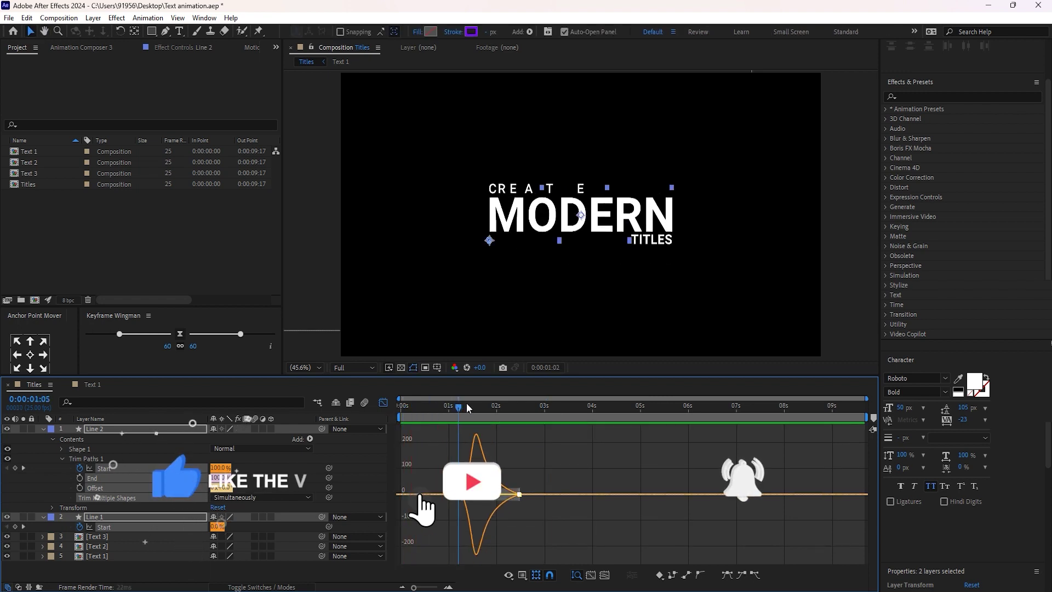
key("Home")
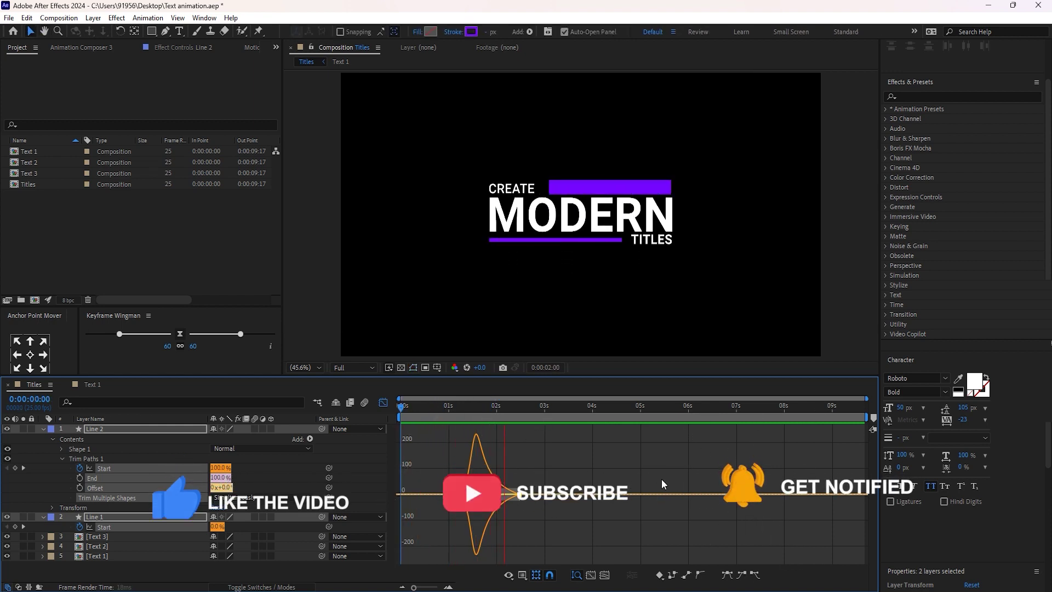
key("space")
left_click(383, 403)
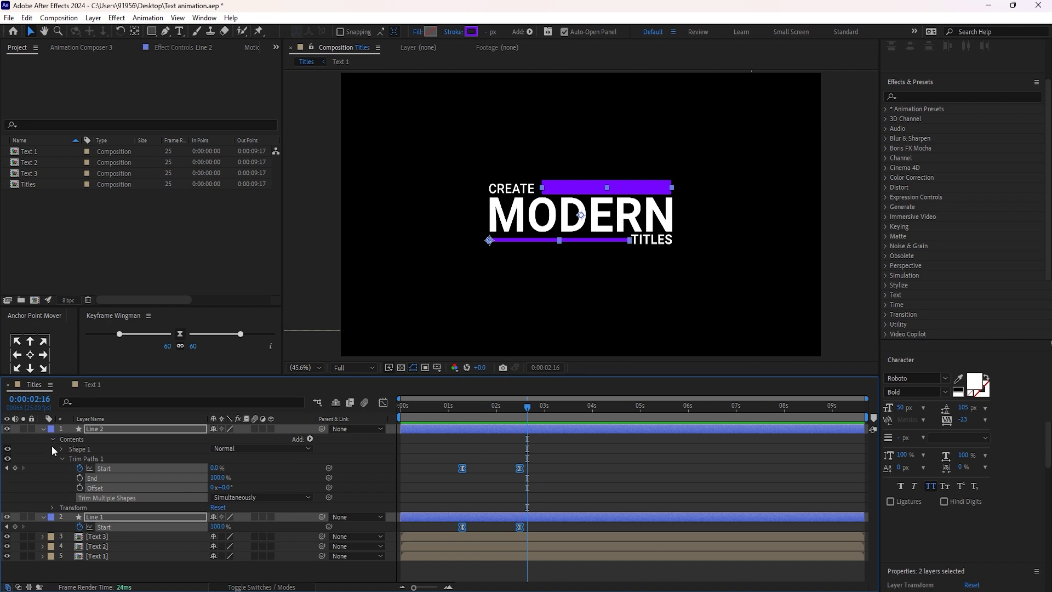
left_click(41, 427)
left_click(167, 519)
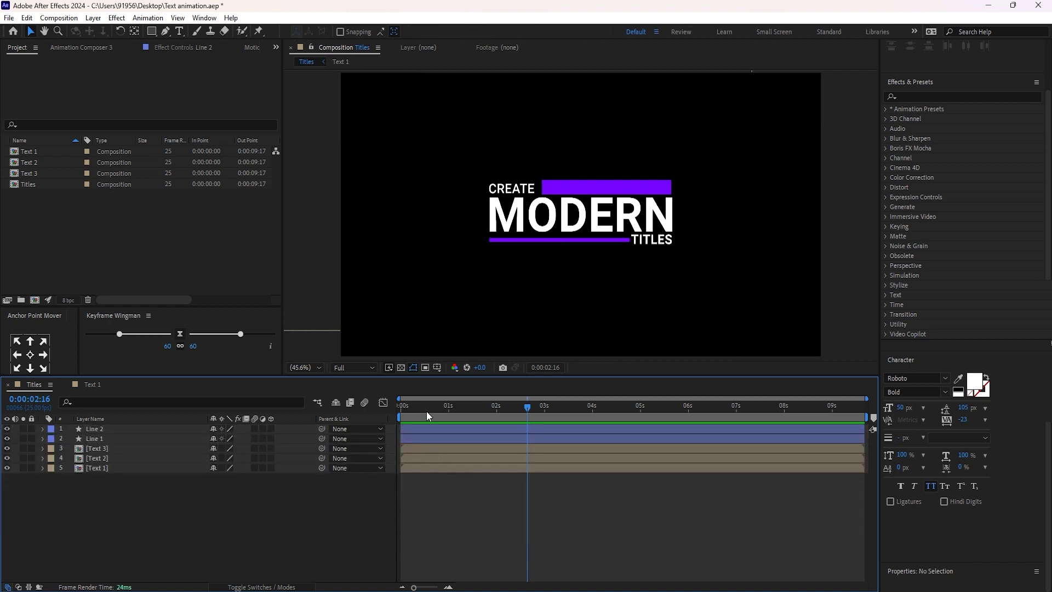
Preview the opening of the title animation and return to the composition start.
key("space")
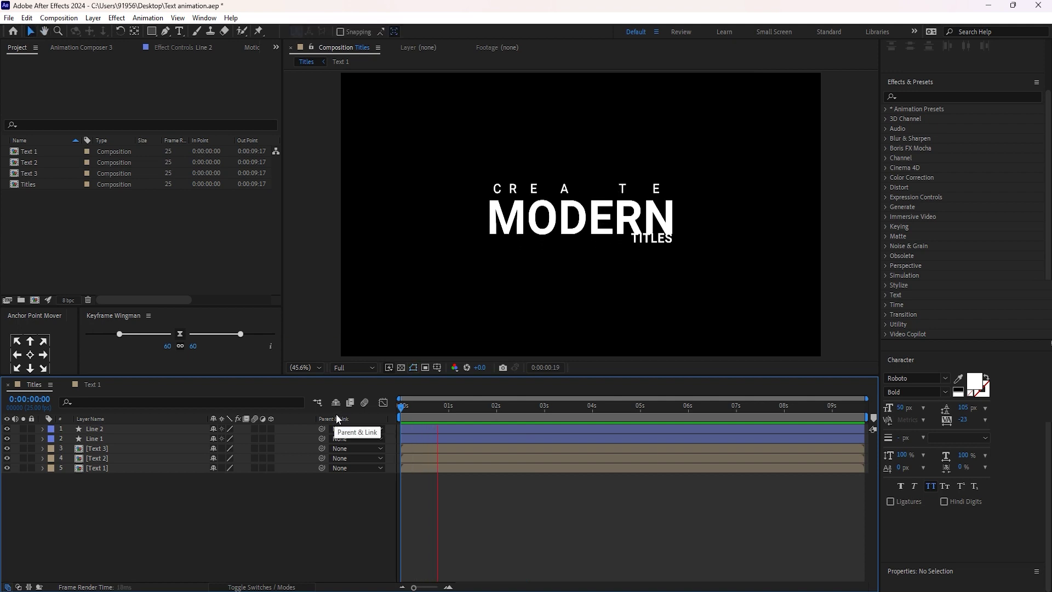
left_click(420, 406)
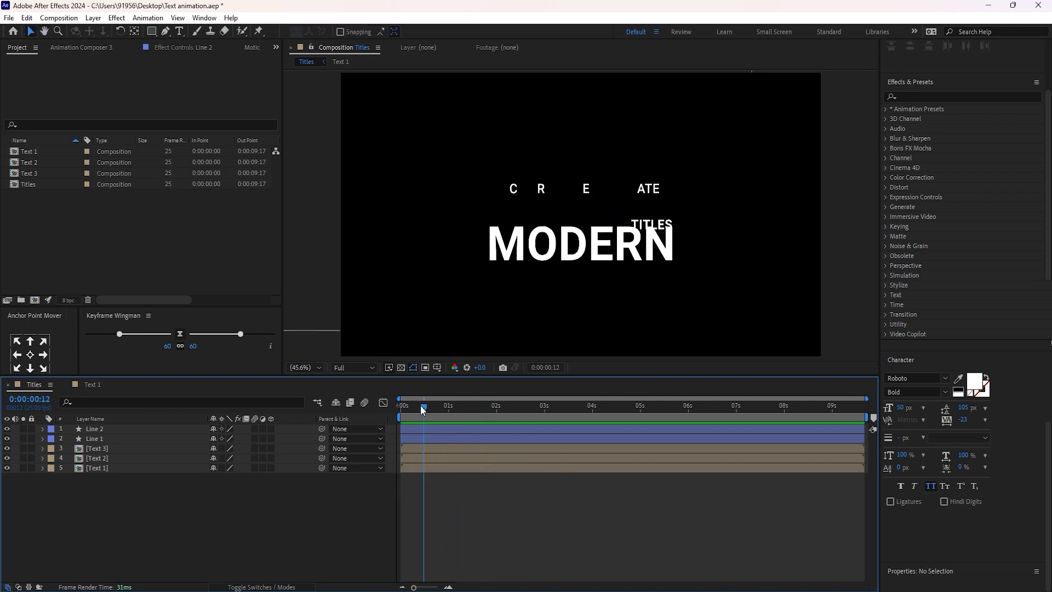
mouse_move(420, 405)
left_mouse_down()
mouse_move(469, 403)
mouse_move(403, 406)
left_mouse_up()
key("ctrl+Up")
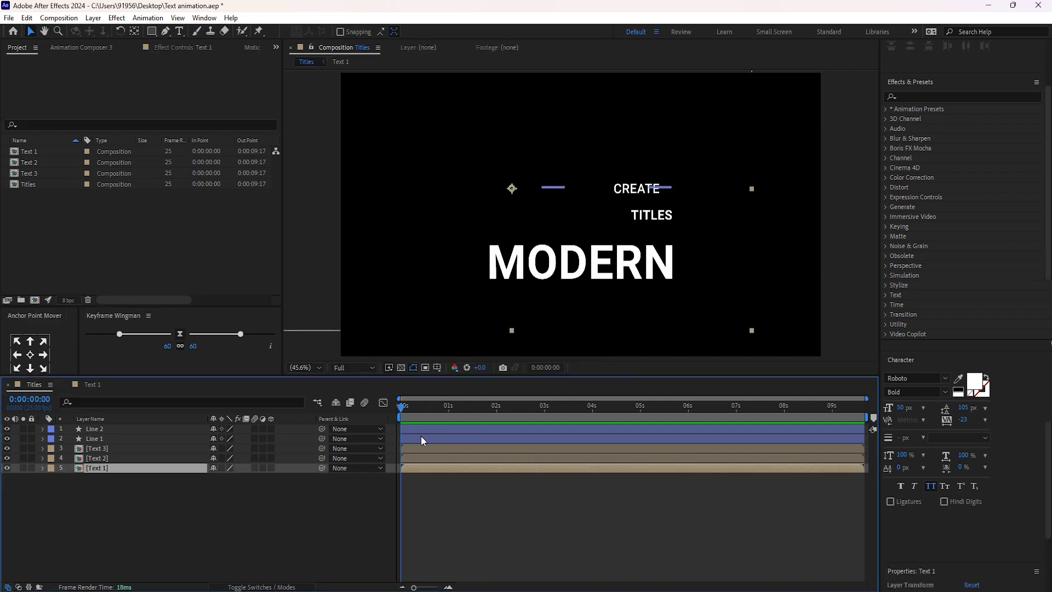
Shift all four Start keyframes of Line 1 and Line 2 about 1.4 s earlier.
left_click(134, 428)
key("u")
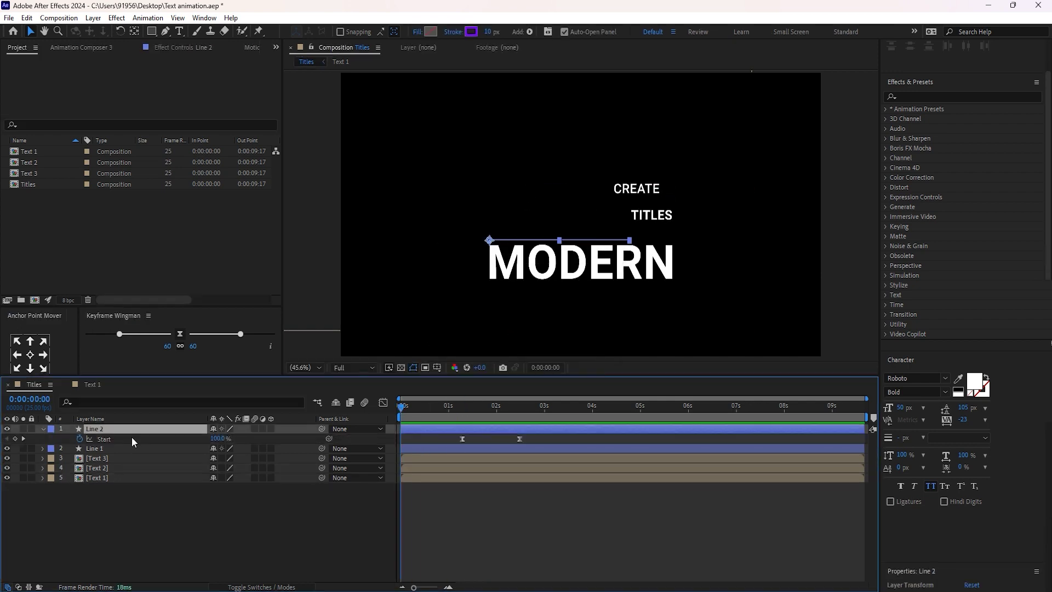
left_click(126, 447)
key("u")
left_click(558, 437)
left_click_drag(558, 437, 406, 464)
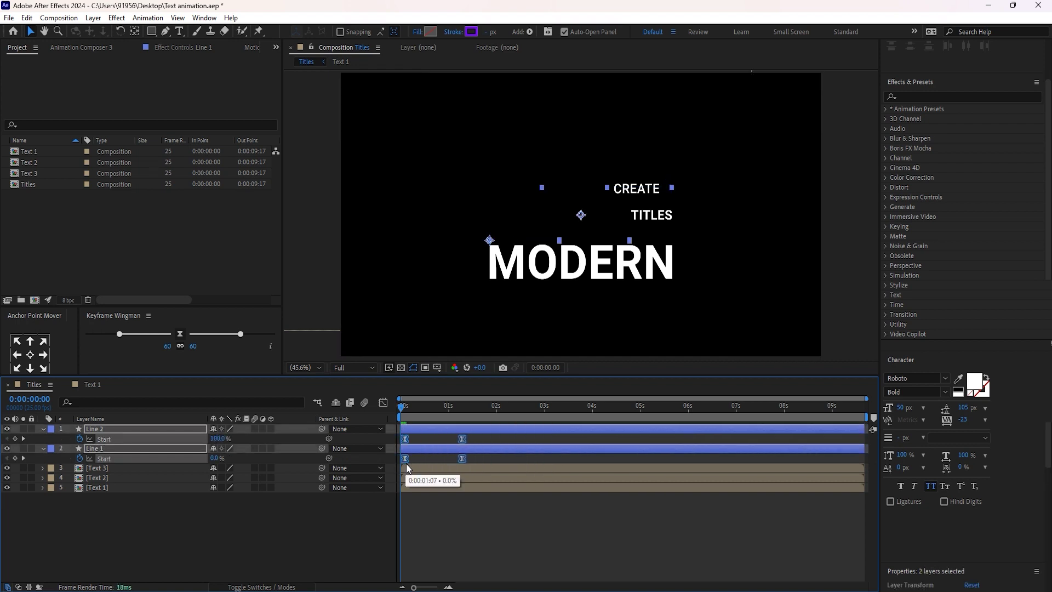
left_click(444, 528)
left_click(42, 429)
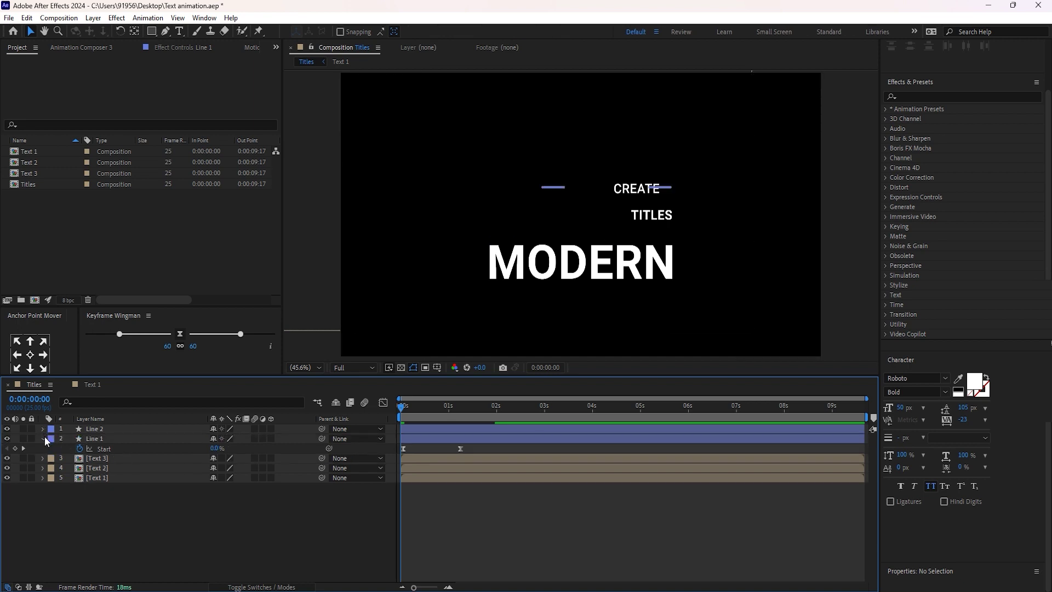
left_click(43, 438)
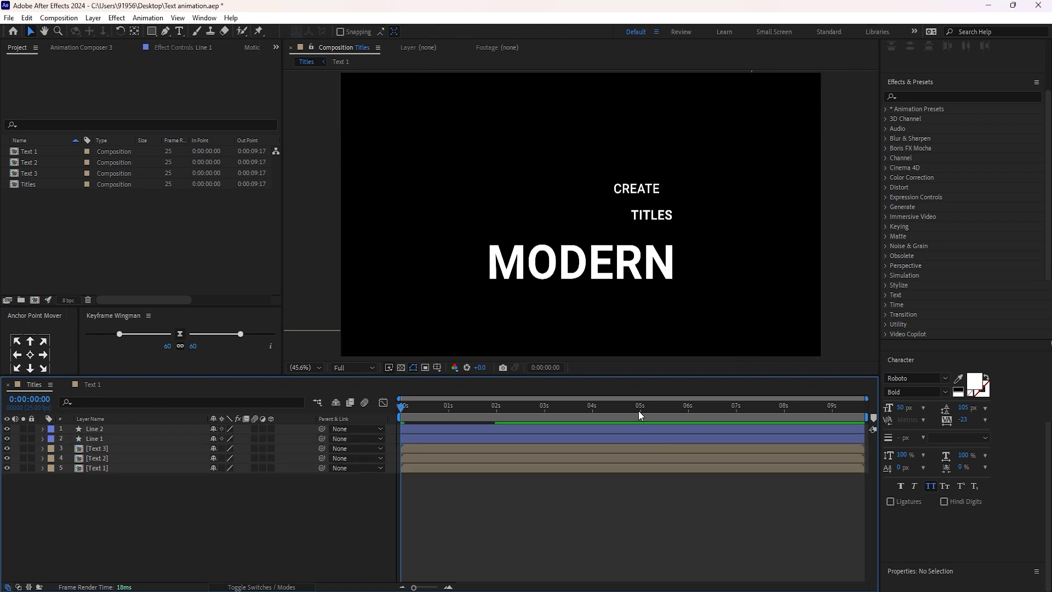
Move Line 1's last Start keyframe to 0:00:01:00.
key("space")
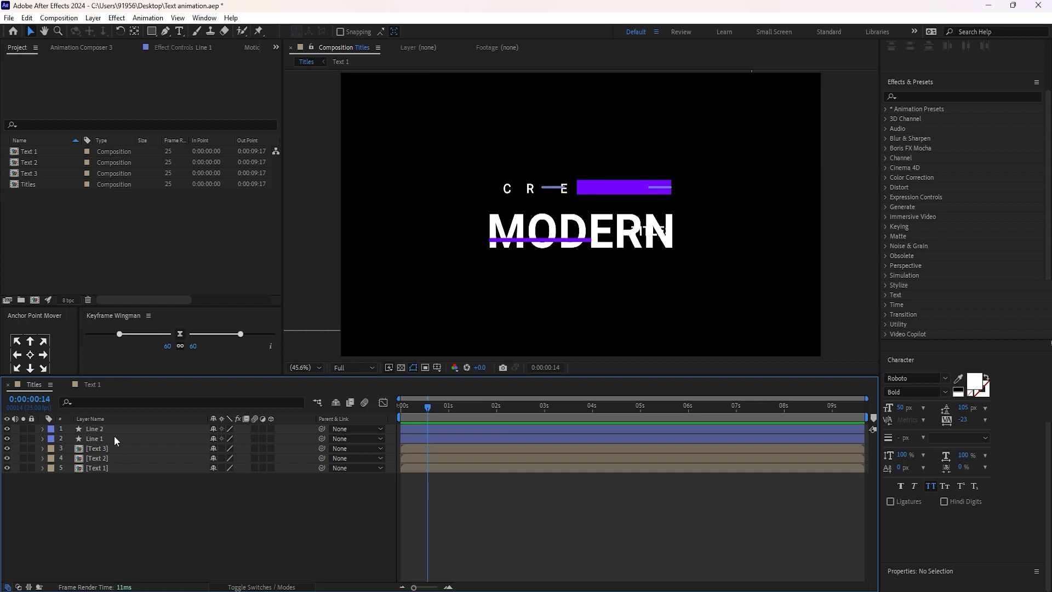
left_click(114, 437)
key("u")
left_click(23, 448)
left_click(109, 479)
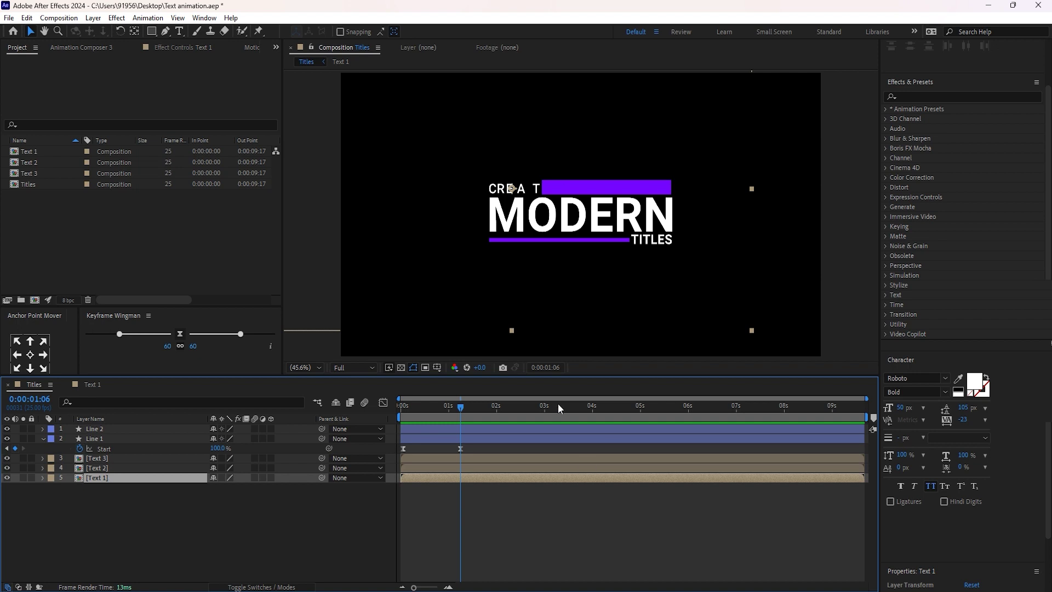
left_click_drag(466, 409, 450, 409)
left_click_drag(460, 448, 449, 448)
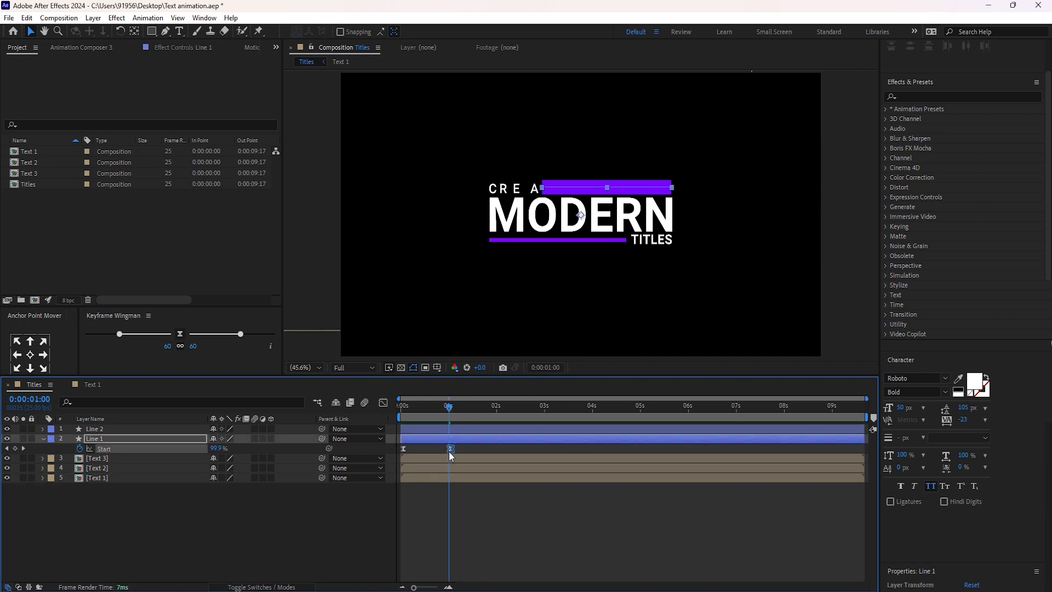
Reveal Line 2's Start keyframes and scrub the timeline to check the bar timing.
left_click(136, 428)
key("u")
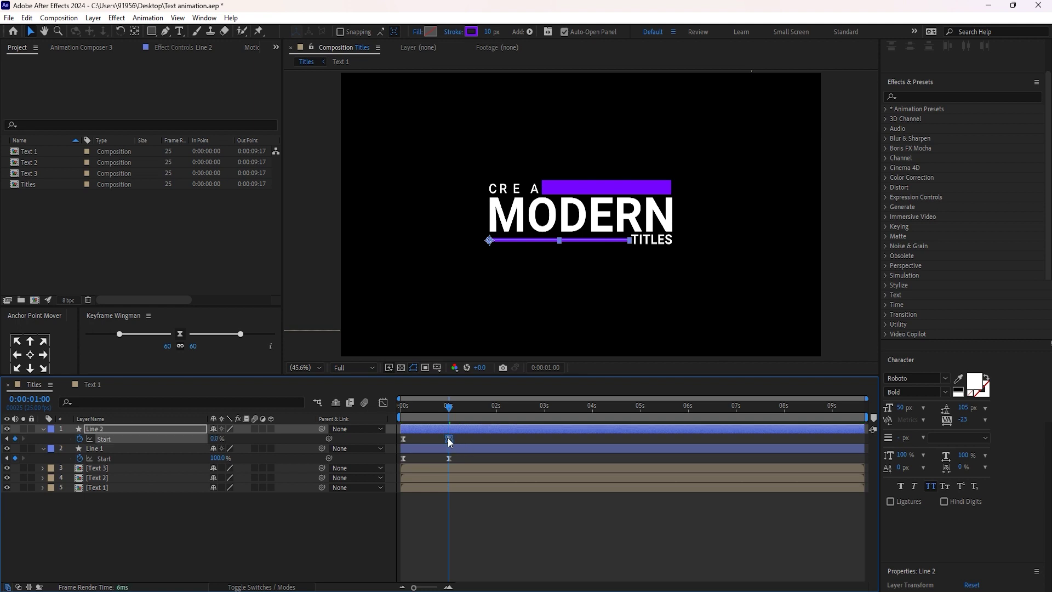
key("Home")
key("k")
key("ctrl+z")
key("ctrl+z")
key("ctrl+z")
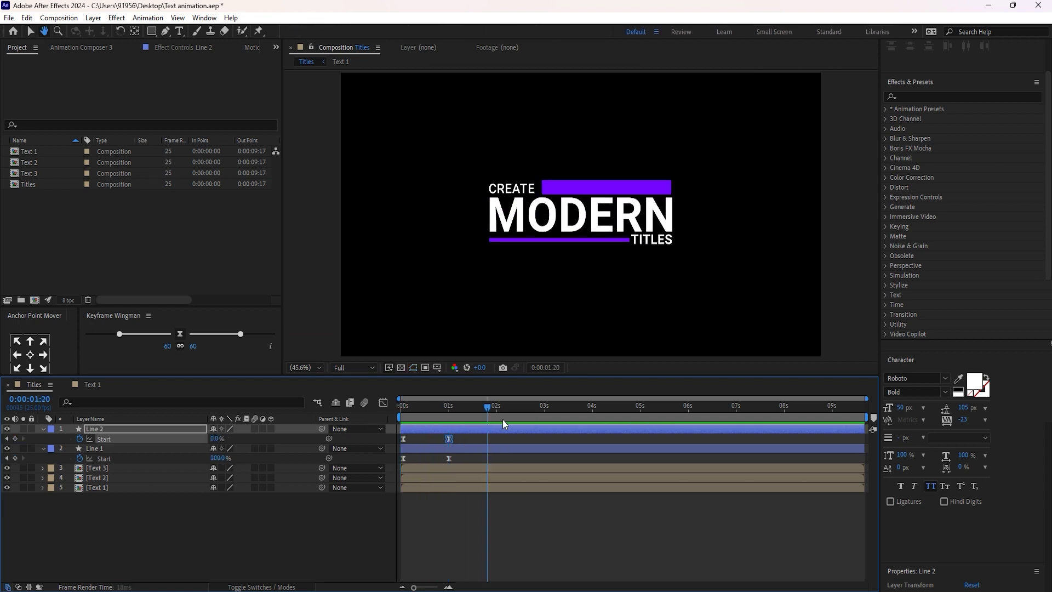
left_click_drag(451, 405, 497, 458)
left_click_drag(482, 409, 444, 406)
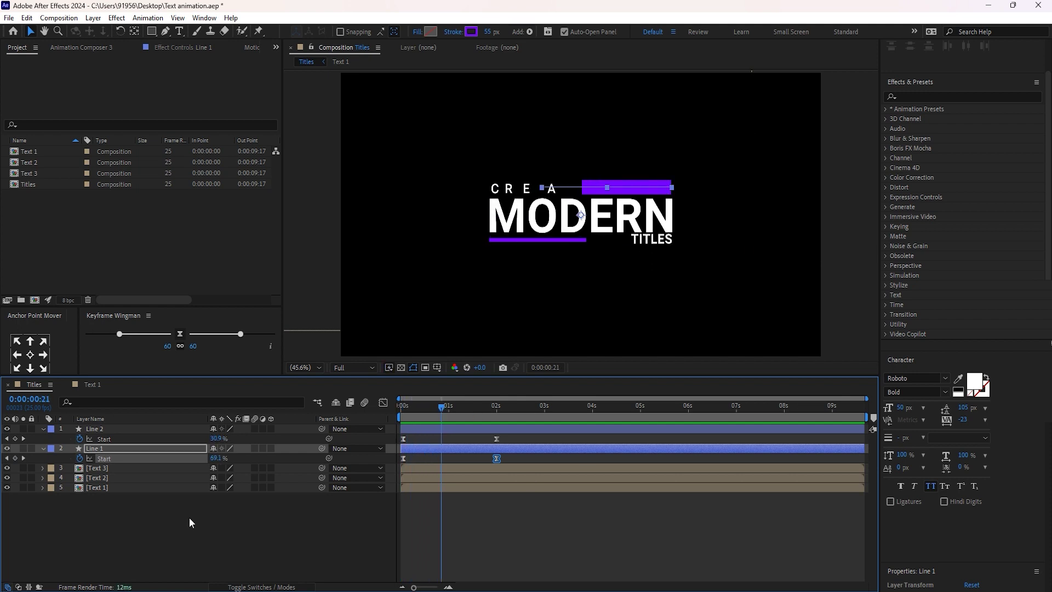
Easy Ease CREATE's Offset keyframes in Text 1 and trim the layer to start near 1 second.
double_click(116, 488)
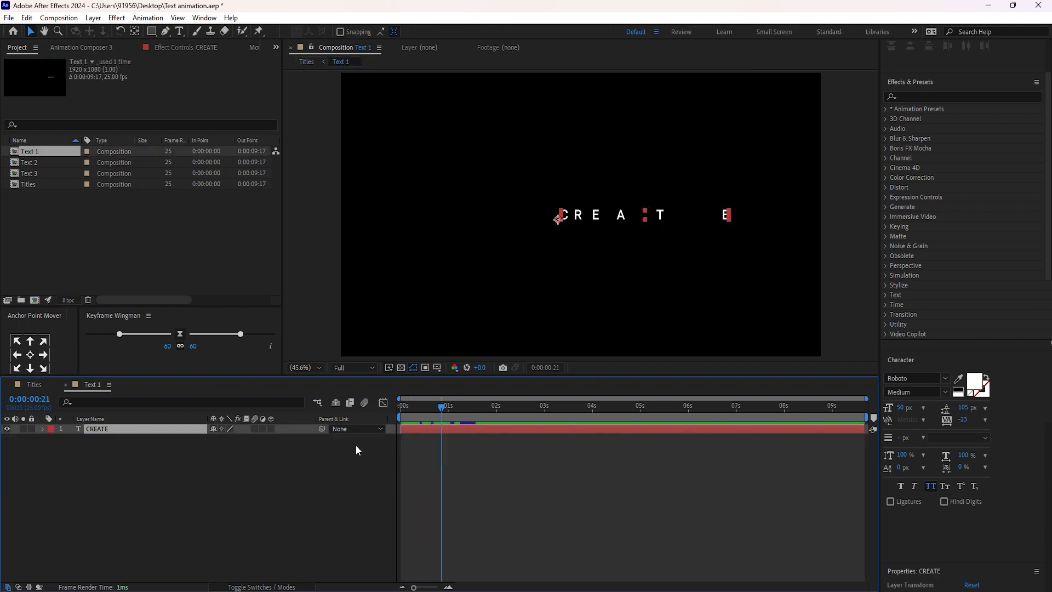
key("u")
left_click_drag(531, 460, 397, 444)
right_click(495, 449)
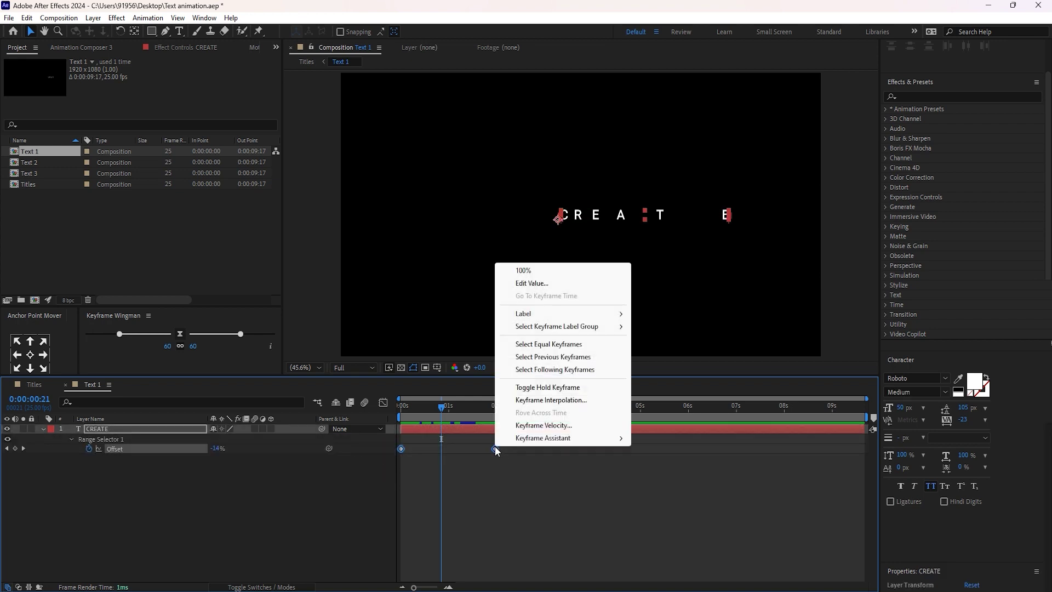
mouse_move(619, 438)
left_click(662, 475)
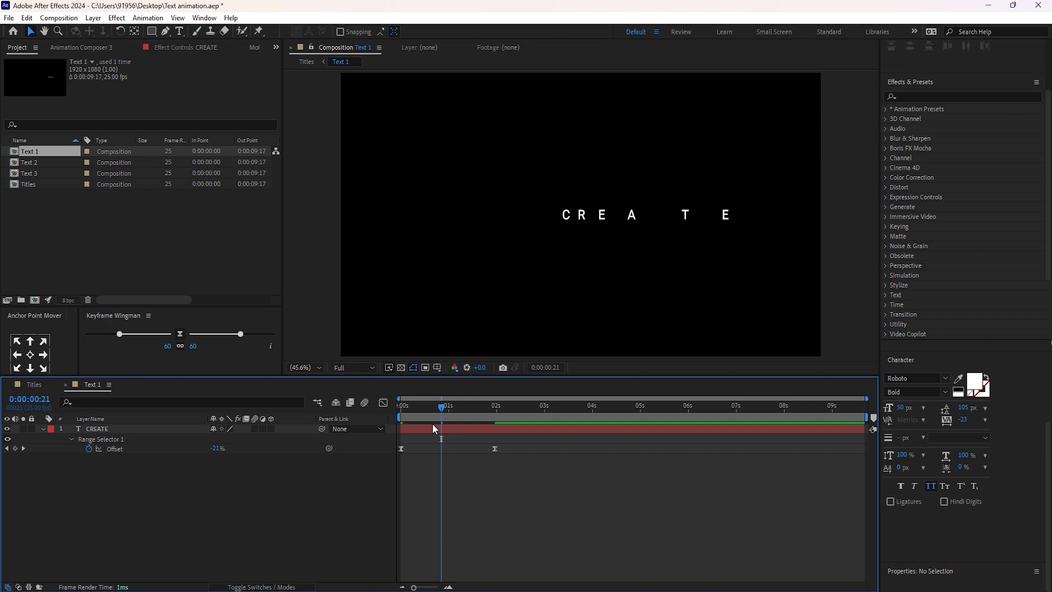
key("alt+Right")
left_click(403, 430)
left_click_drag(404, 431, 447, 407)
left_click(38, 383)
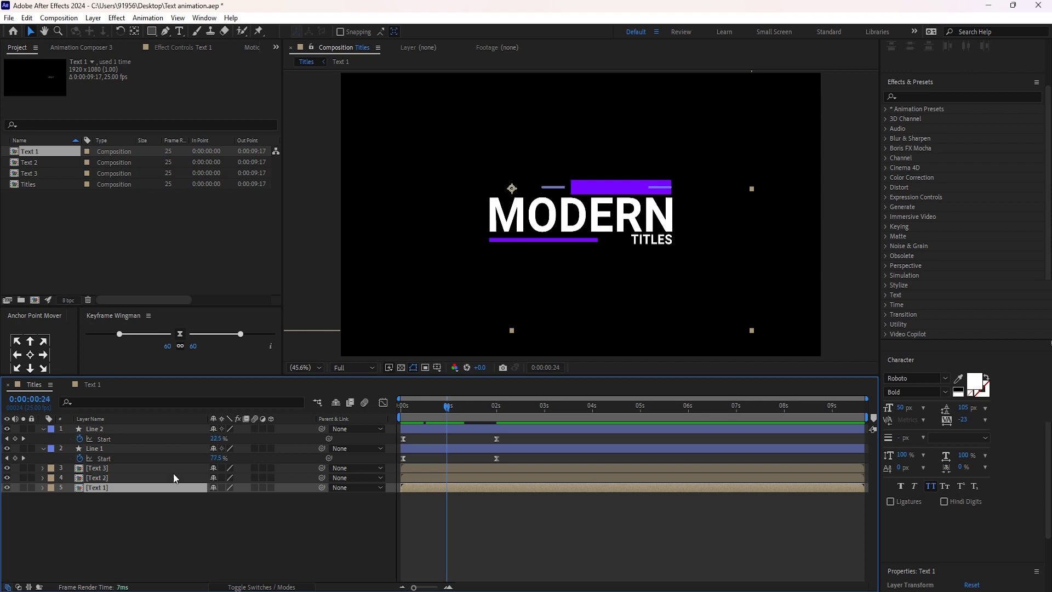
Shift both Offset keyframes to CREATE's in point, then scrub the reveal in Titles.
double_click(103, 485)
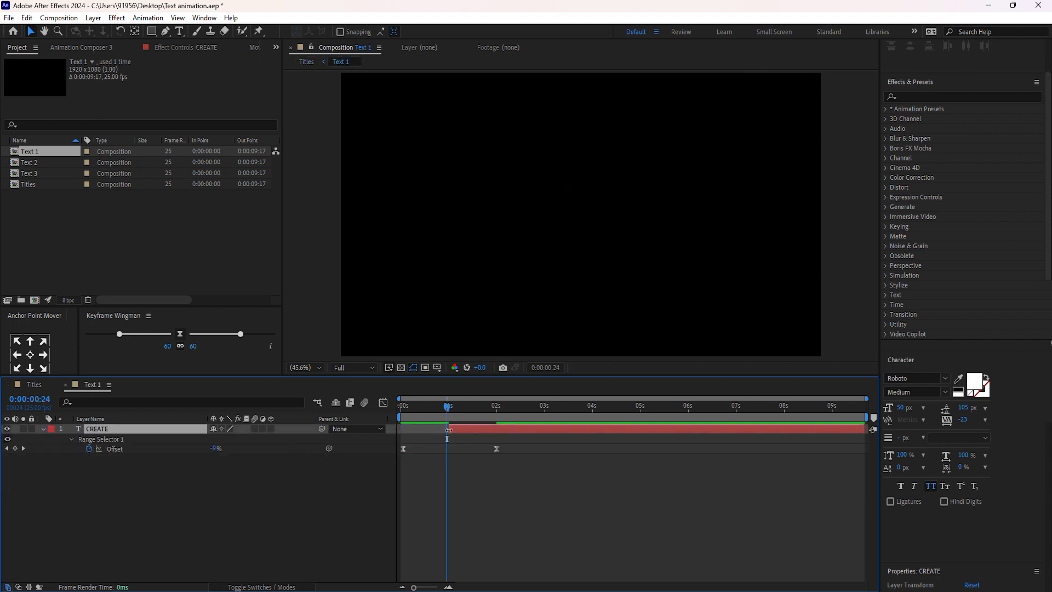
left_click_drag(404, 449, 443, 429)
key("i")
key("i")
left_click_drag(518, 441, 437, 452)
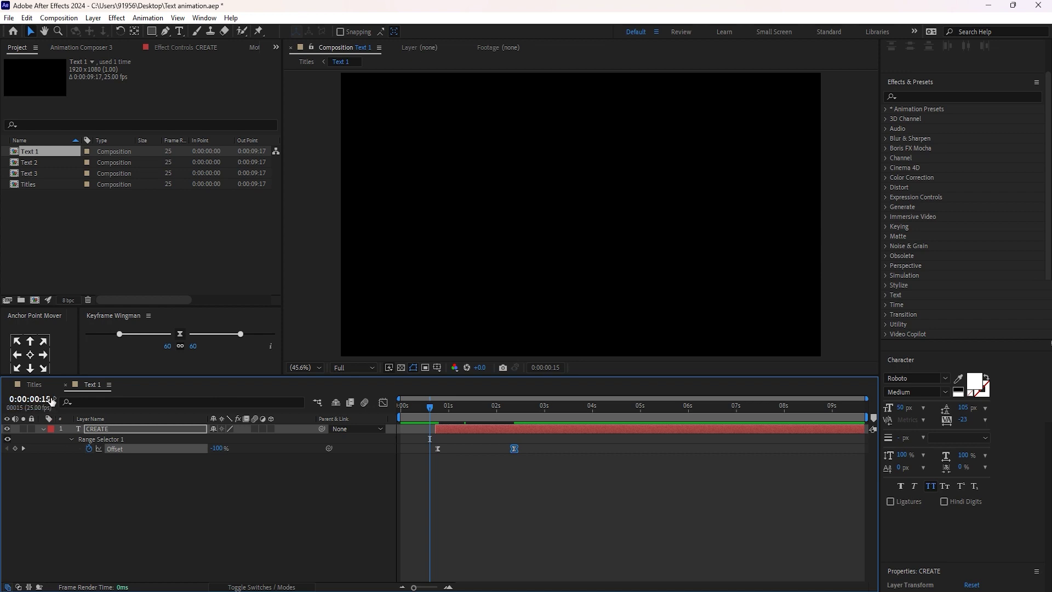
left_click(34, 384)
mouse_move(425, 403)
left_mouse_down()
mouse_move(504, 416)
mouse_move(409, 409)
left_mouse_up()
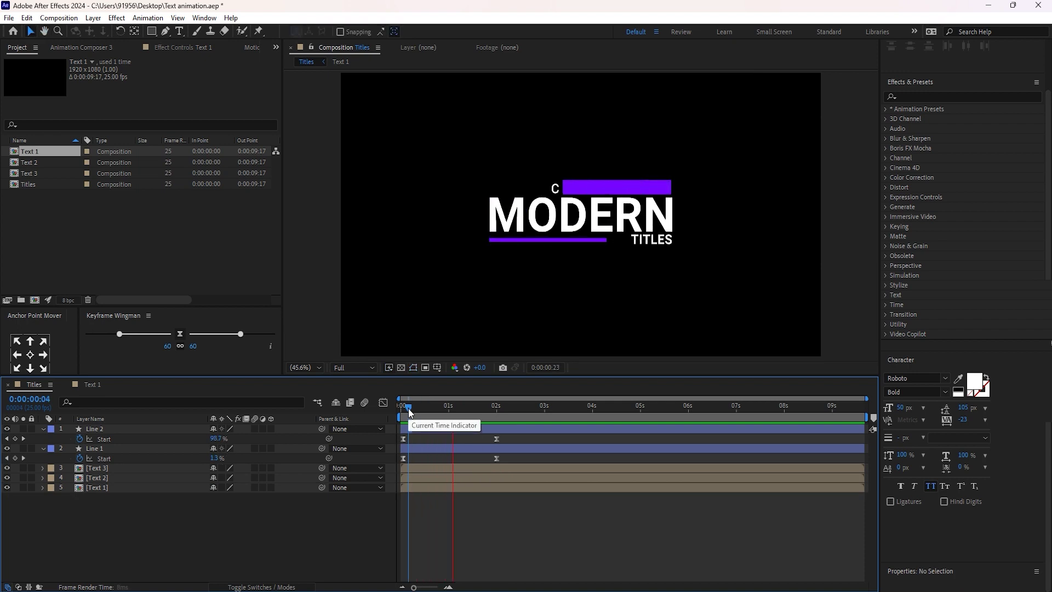
Preview the title, collapse Line 1 and Line 2, and select the Text 2 layer.
key("space")
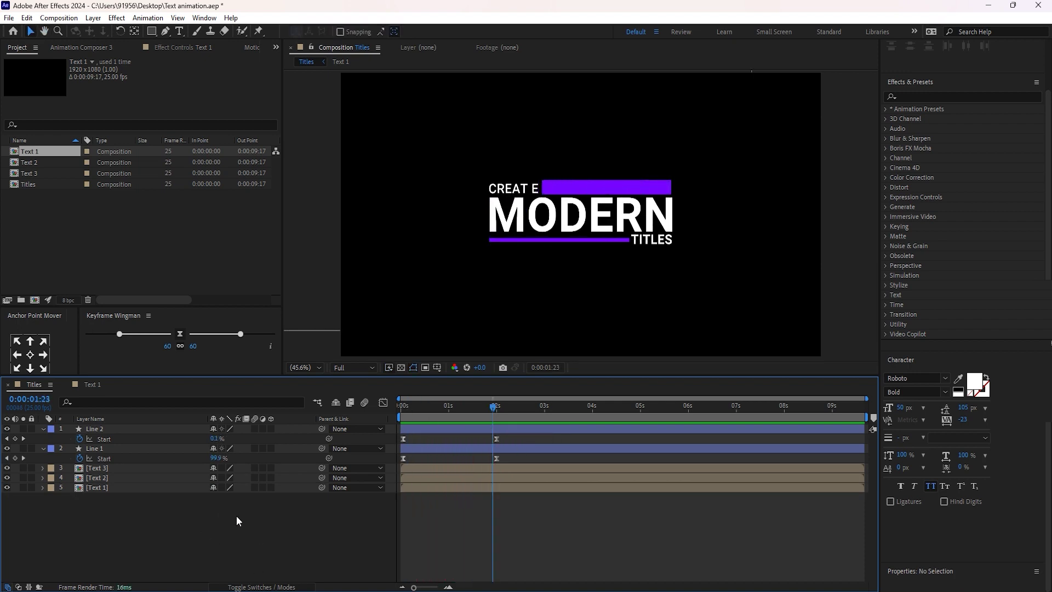
left_click(44, 429)
left_click(42, 448)
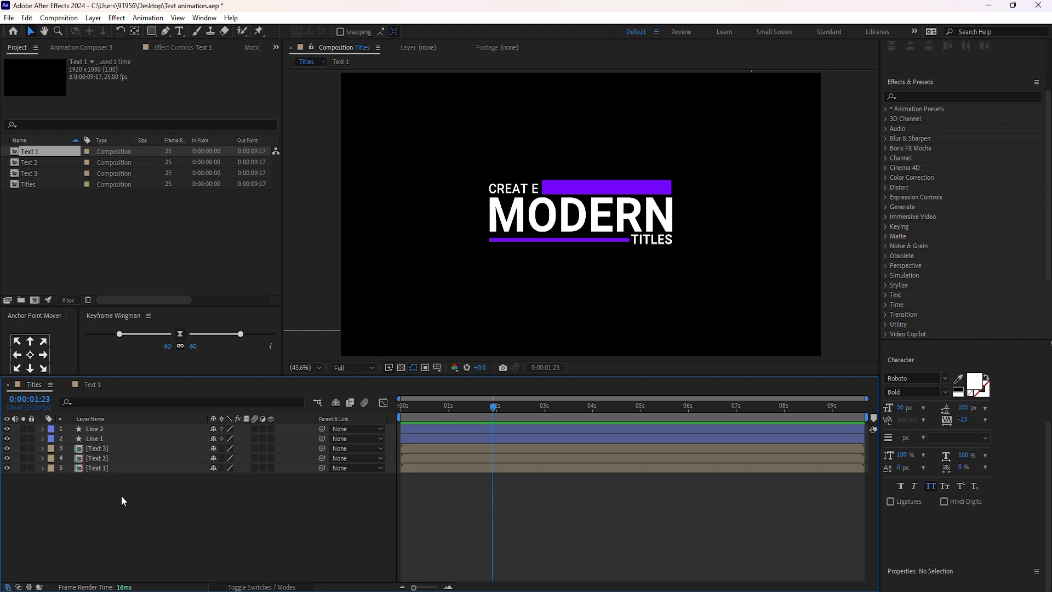
left_click(98, 448)
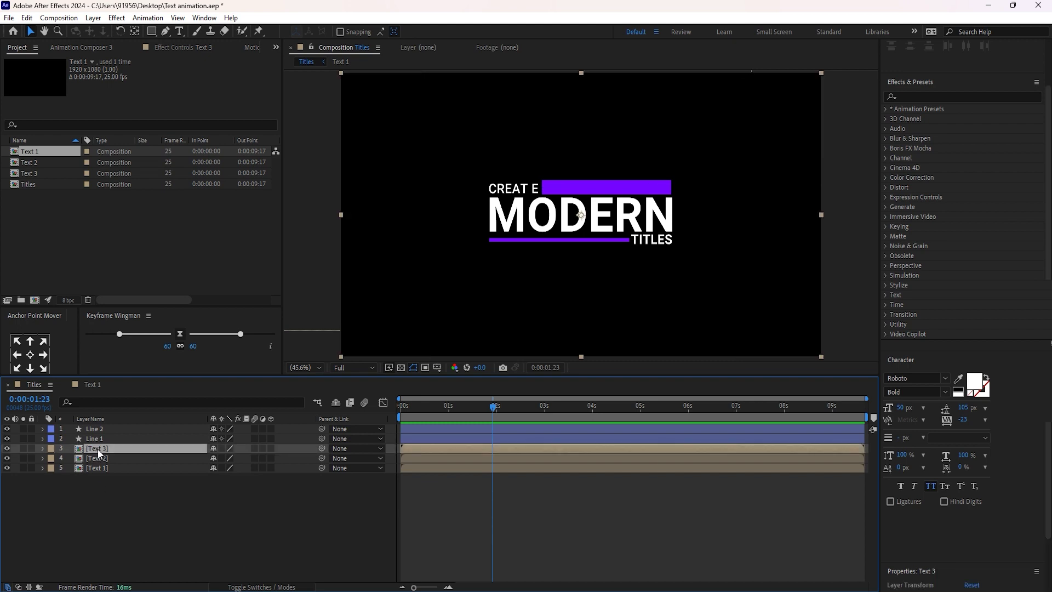
left_click(98, 458)
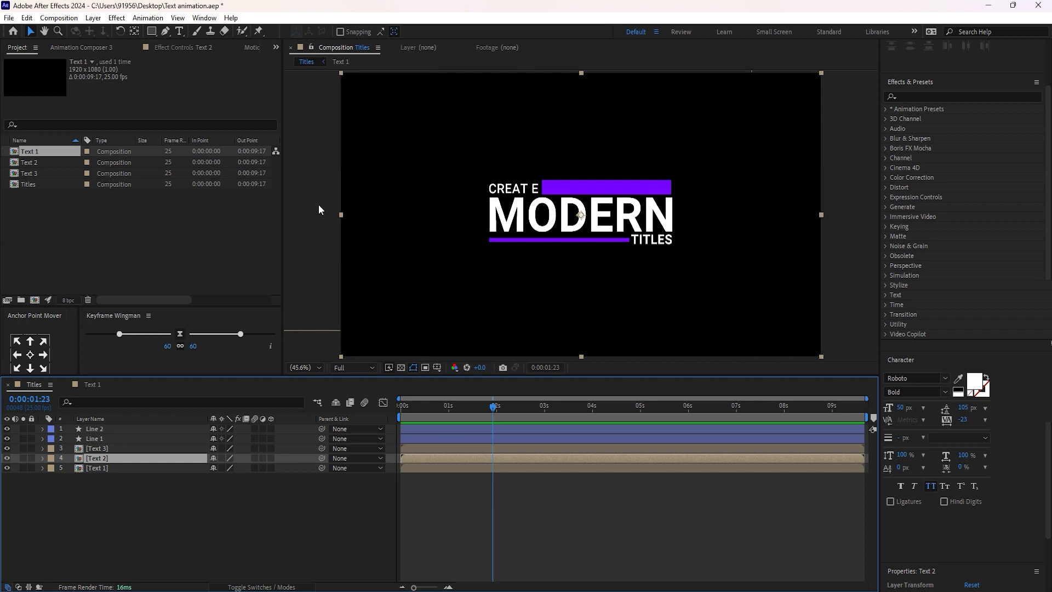
Draw a rectangular mask on Text 2 over MODERN and raise its lower edge slightly.
key("comma")
key("comma")
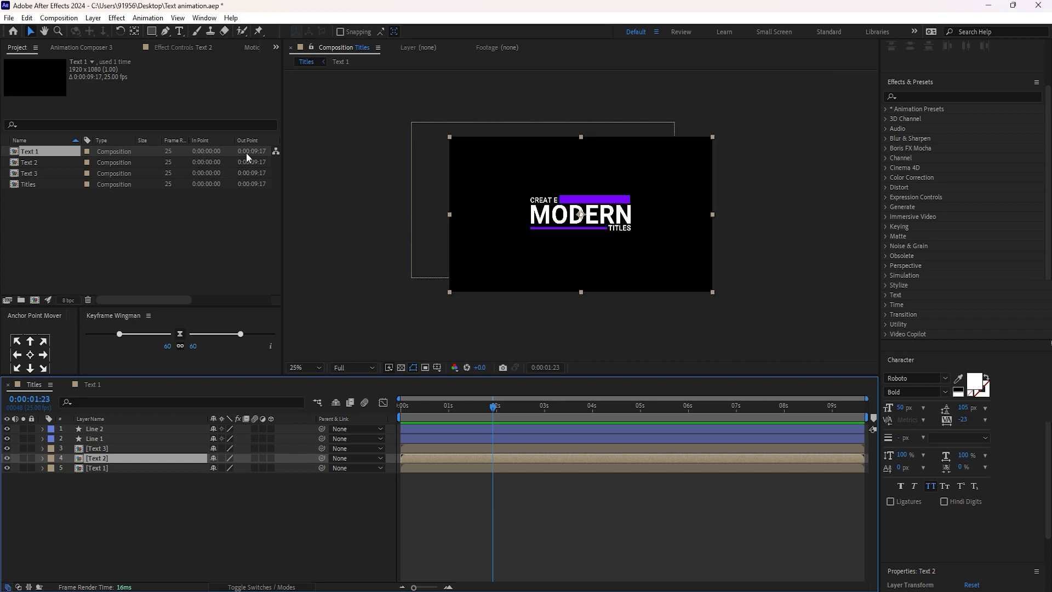
left_click(152, 32)
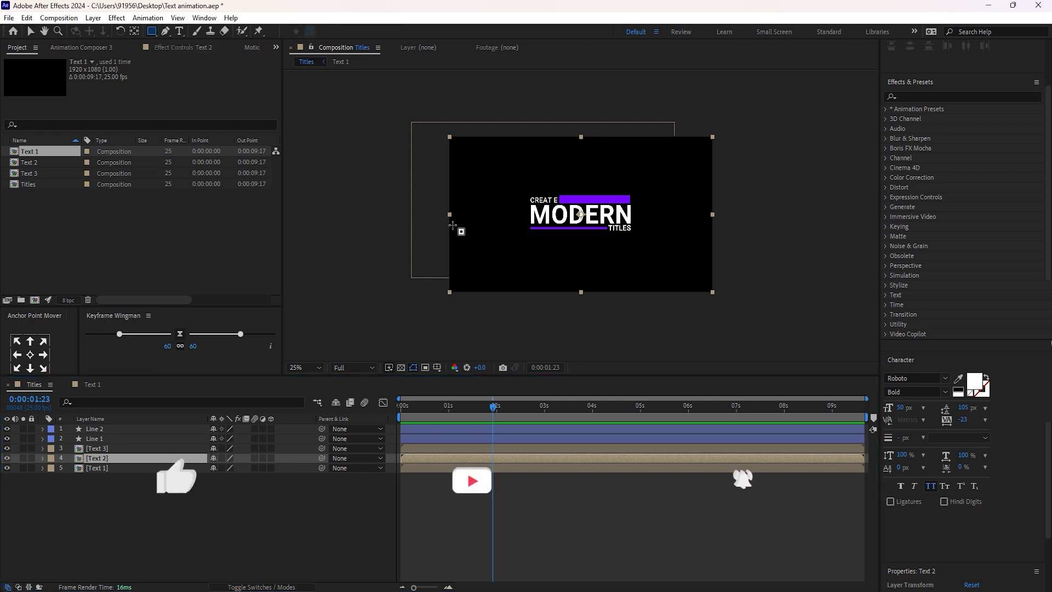
key("period")
key("period")
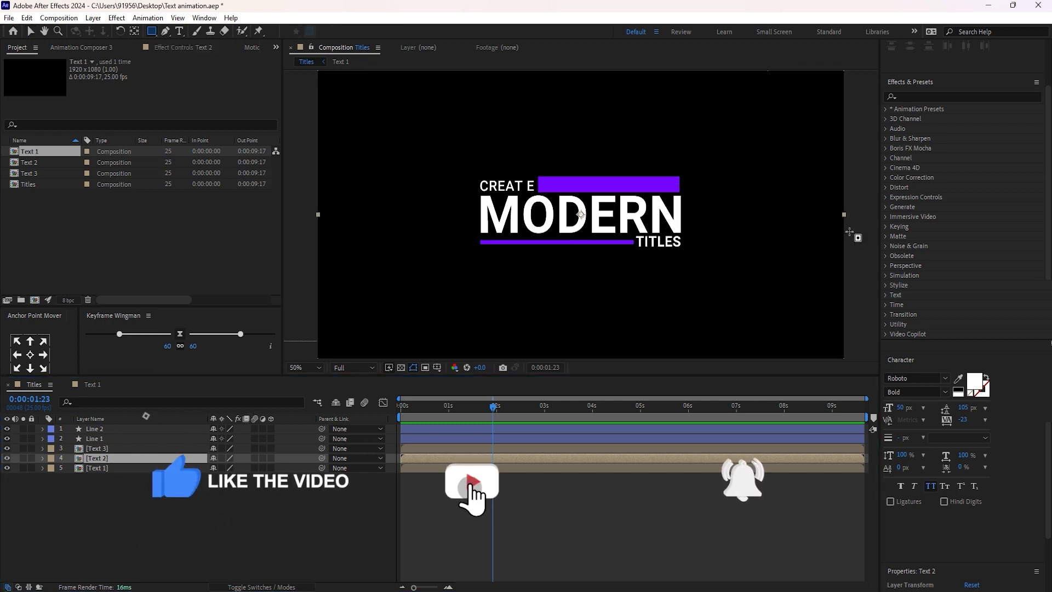
left_click_drag(864, 238, 287, 42)
key("comma")
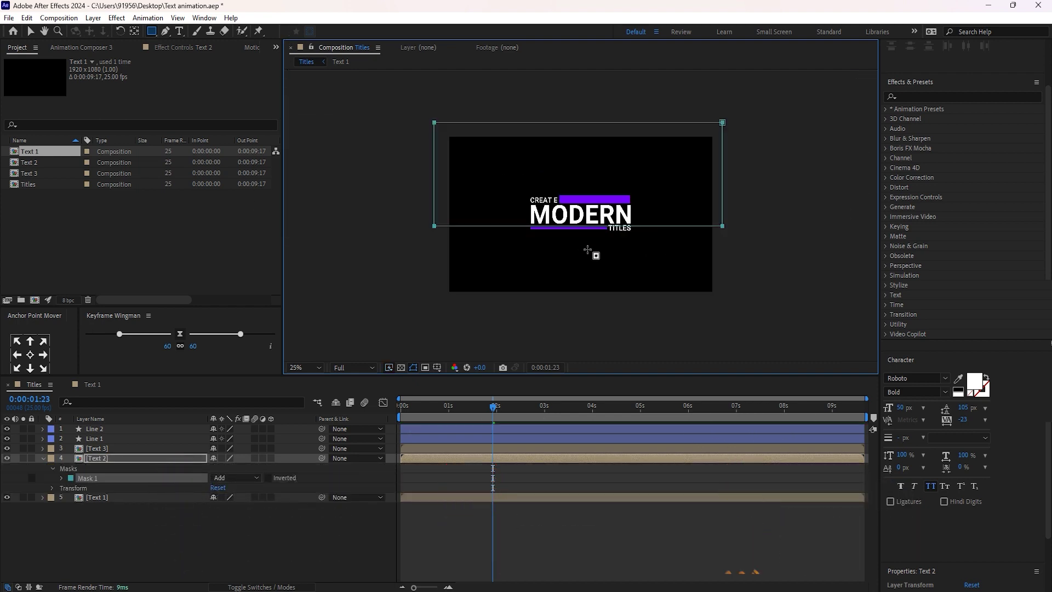
key("v")
left_click_drag(754, 223, 399, 256)
key("period")
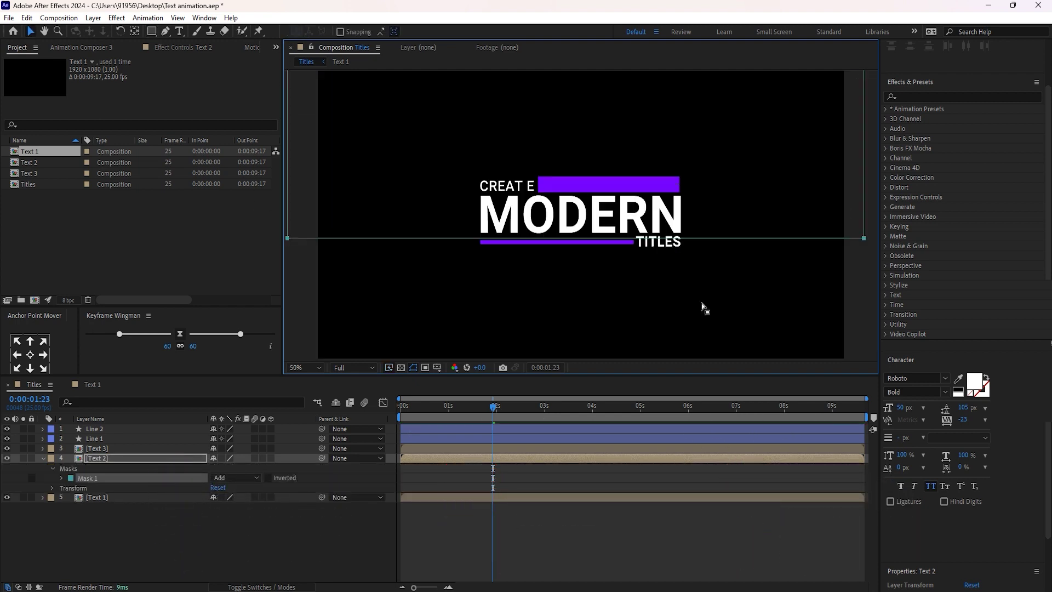
key("period")
left_click(492, 411)
mouse_move(492, 411)
left_mouse_down()
mouse_move(403, 412)
mouse_move(493, 417)
left_mouse_up()
left_click_drag(606, 266, 606, 258)
Rewind and replay the title preview from the beginning.
left_click_drag(495, 412, 383, 439)
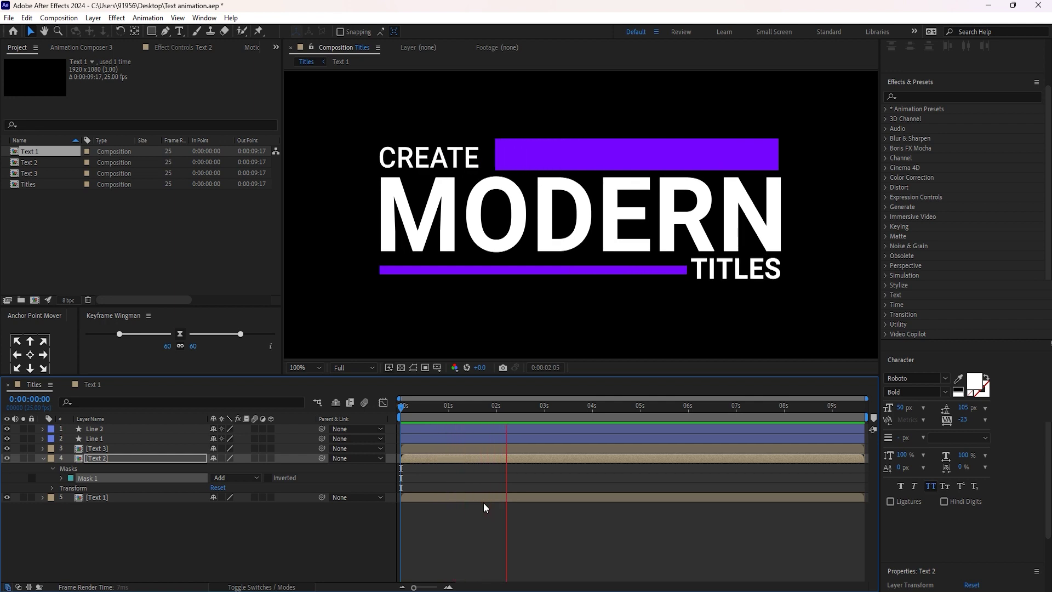
key("space")
key("Home")
key("space")
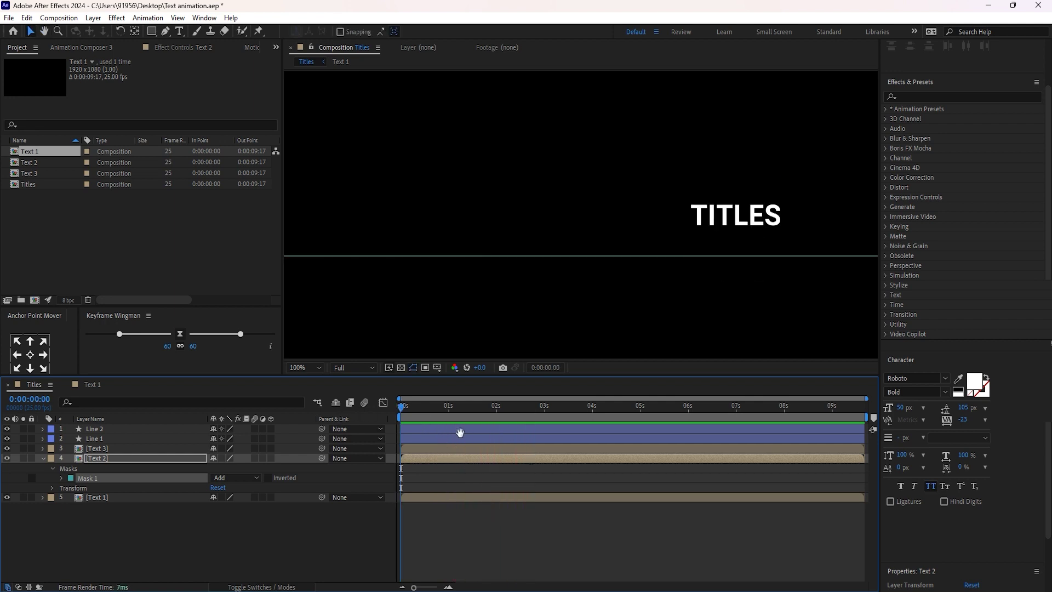
key("space")
Mask TITLES on Text 3 with a rectangle, lower its top edge slightly, and fit the view.
left_click(43, 458)
left_click(109, 448)
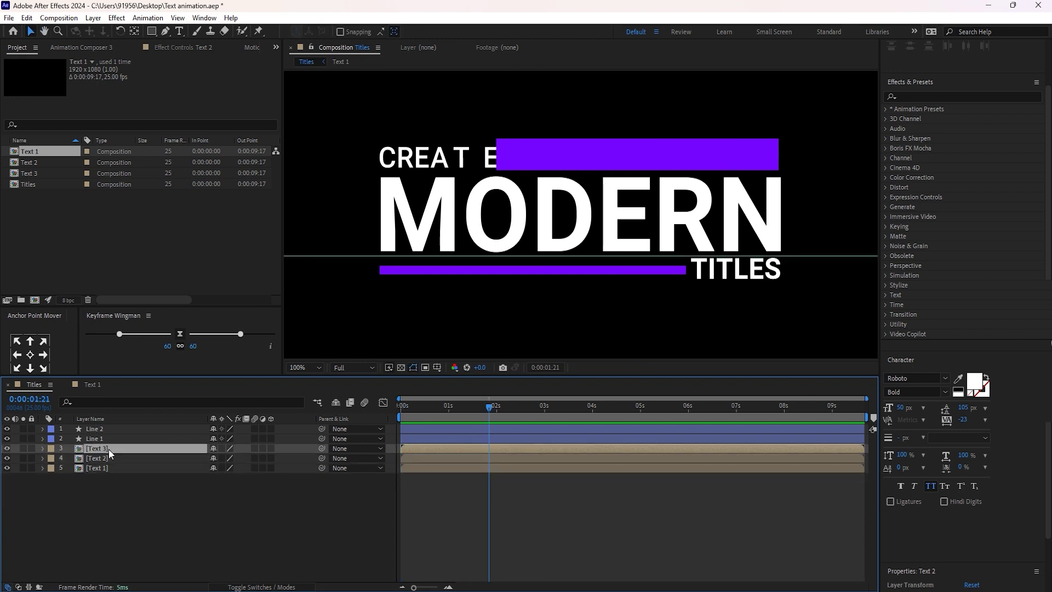
left_click(153, 34)
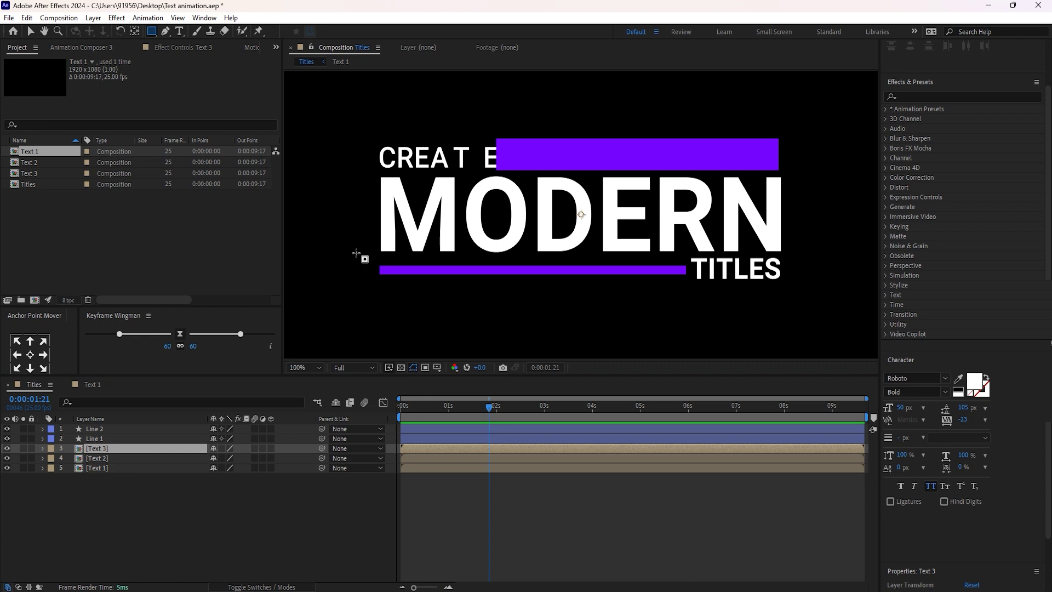
left_click_drag(355, 252, 811, 355)
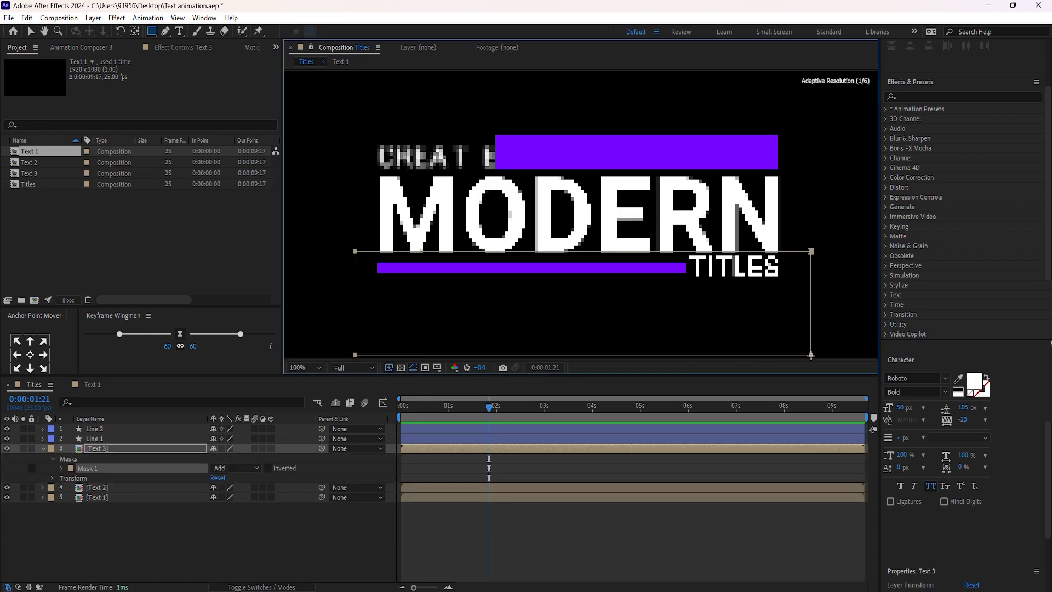
key("v")
scroll(495, 265, "right", 5)
left_click_drag(459, 251, 460, 256)
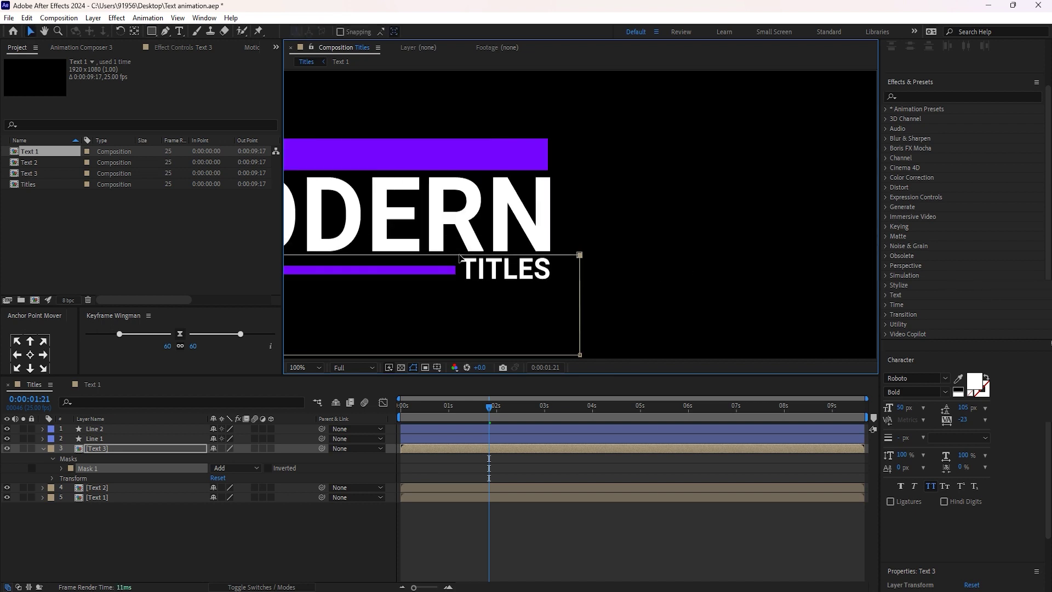
left_click_drag(465, 412, 323, 390)
left_click(296, 369)
left_click(324, 398)
left_click_drag(404, 414, 461, 409)
Reveal Line 1's keyframes and jump to its next keyframe.
left_click(107, 440)
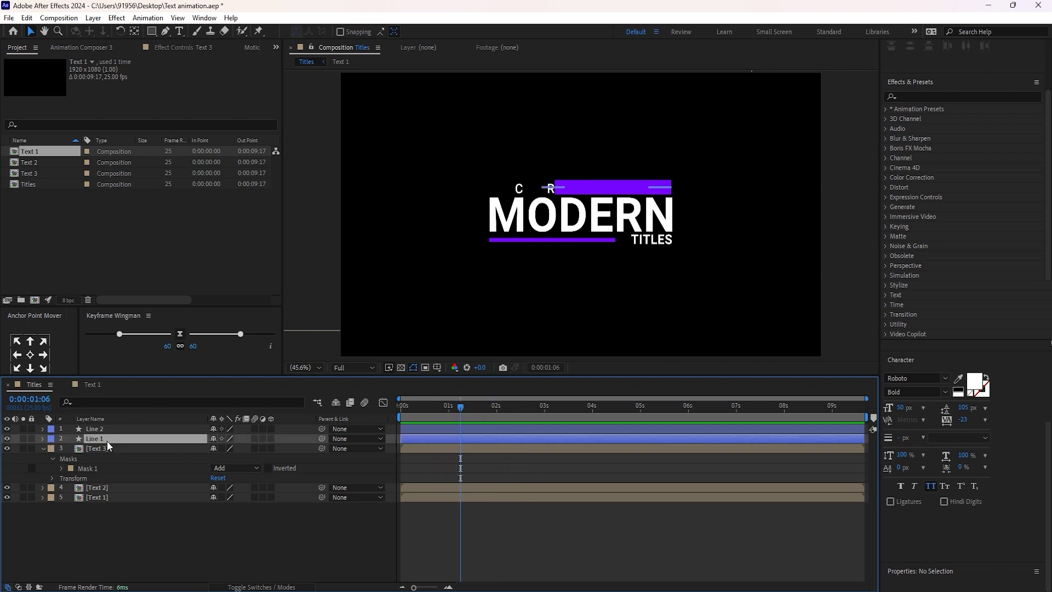
key("u")
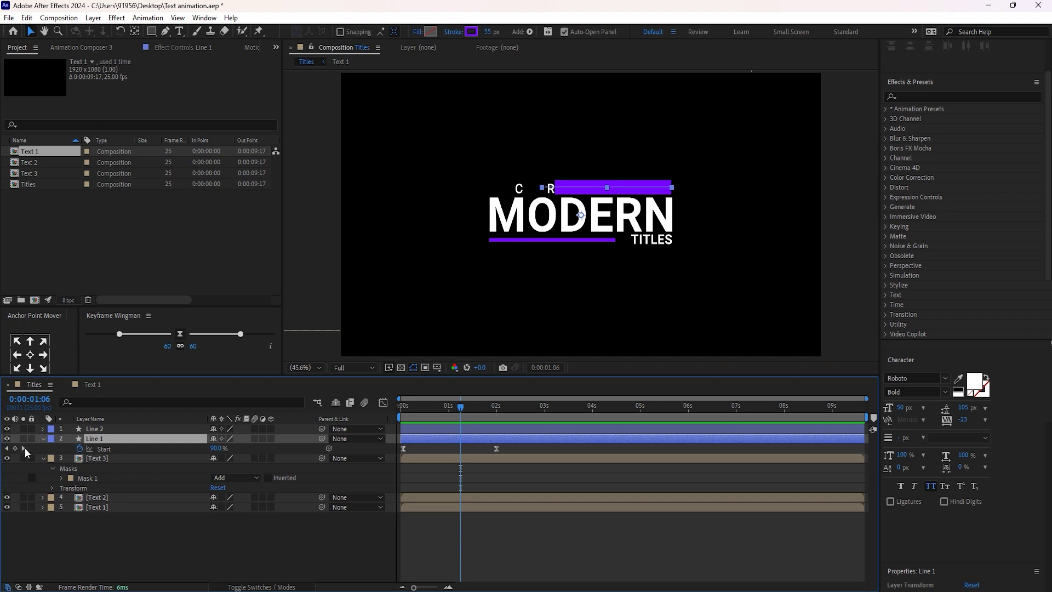
left_click(24, 449)
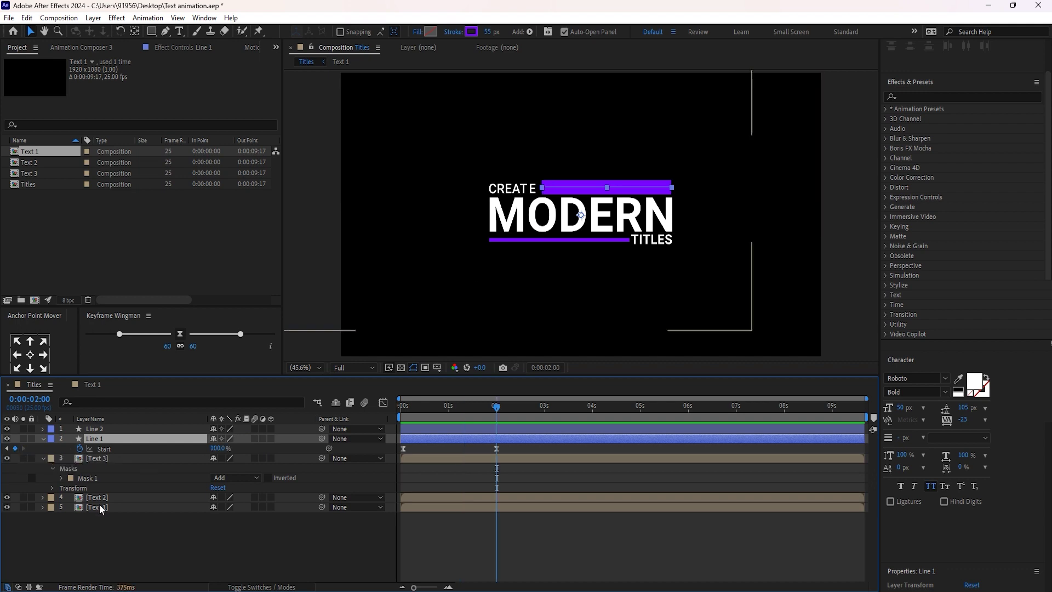
Inside Text 3, move the titles layer's Position end keyframe from 1 to 2 seconds.
left_click(103, 459)
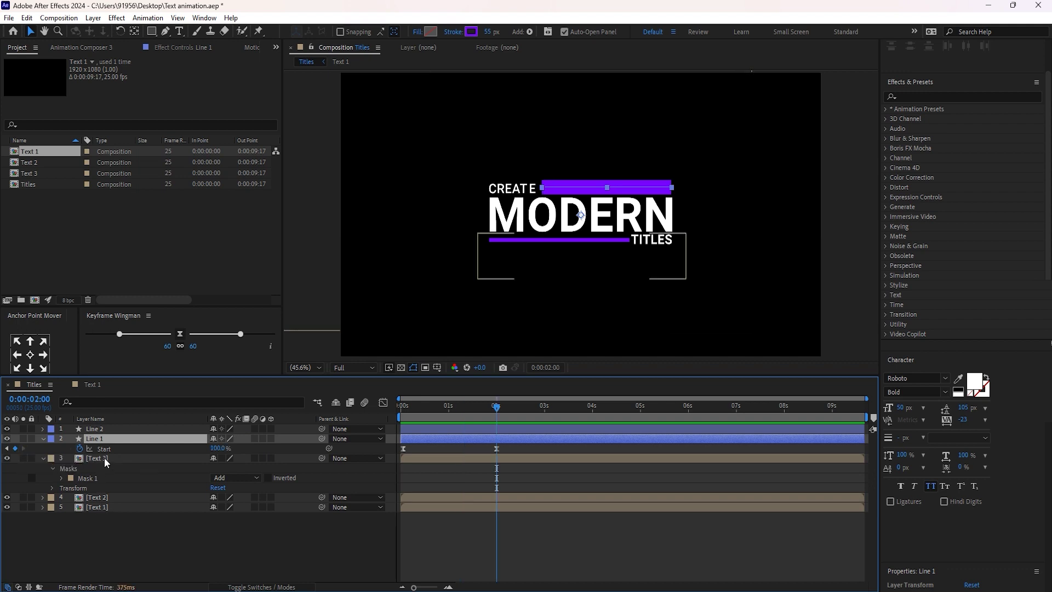
double_click(104, 458)
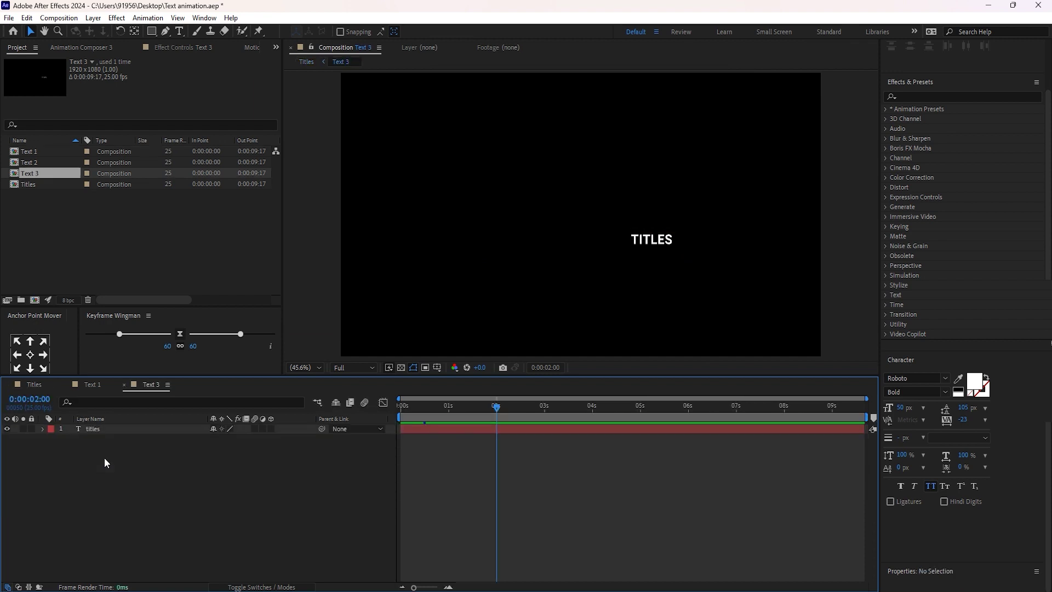
left_click(100, 427)
key("p")
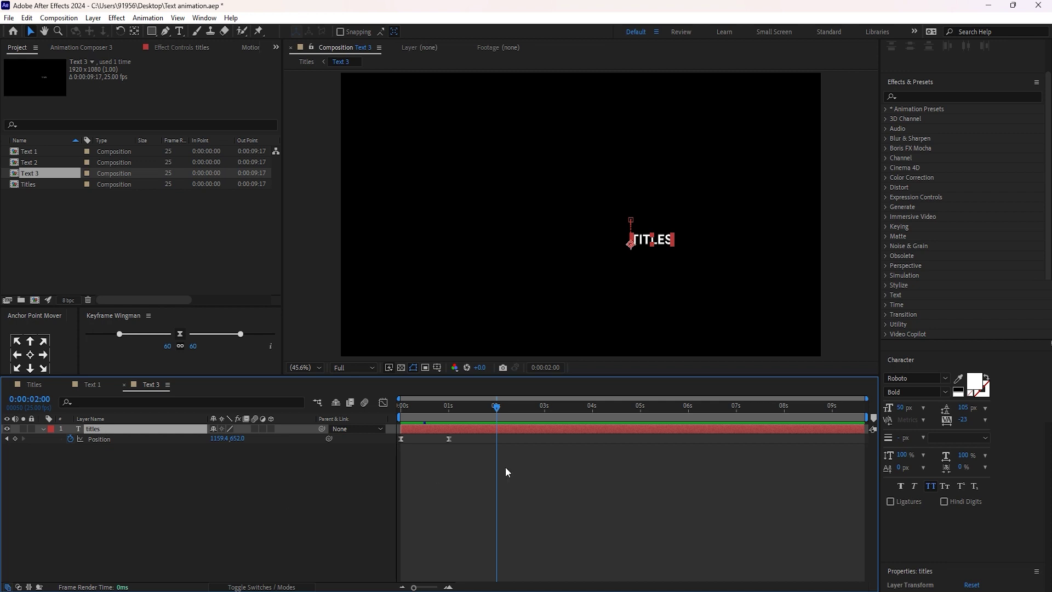
left_click_drag(449, 439, 496, 442)
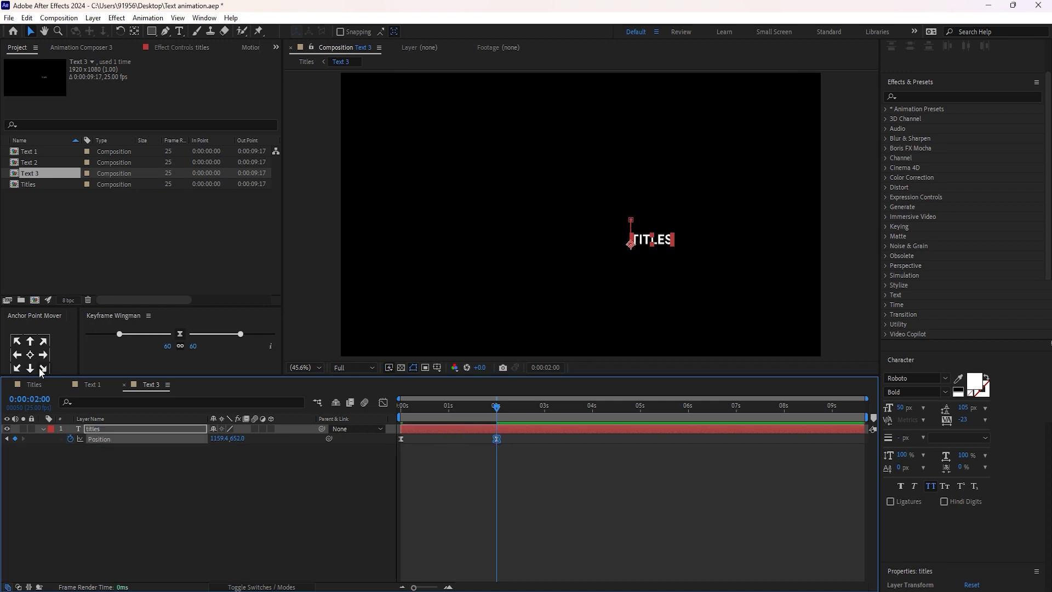
left_click(34, 384)
left_click_drag(439, 407, 356, 432)
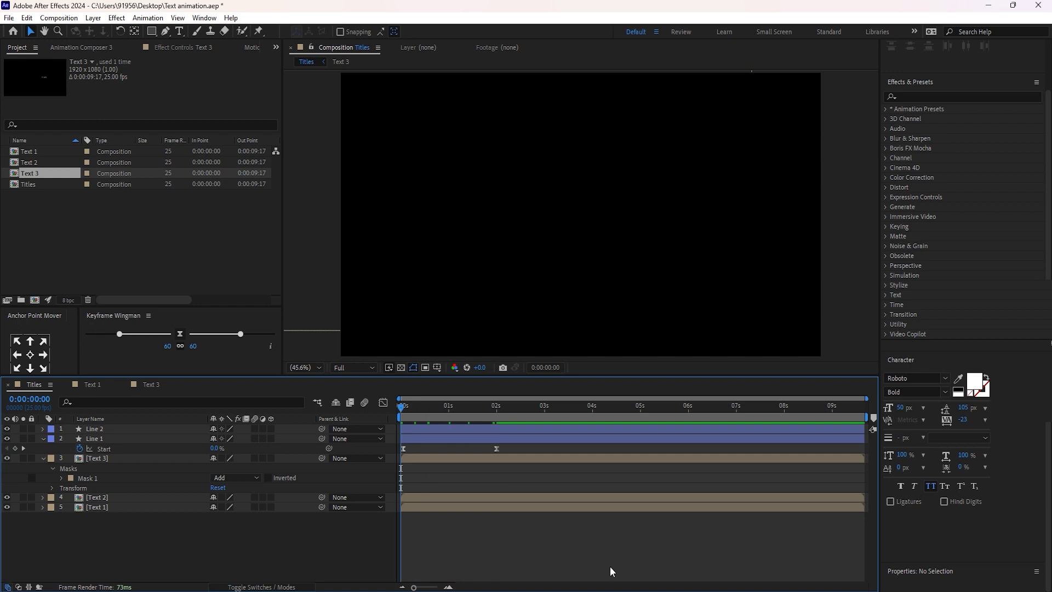
Preview, collapse Line 1 and Text 3, set time to 4 seconds, and select all five layers.
key("space")
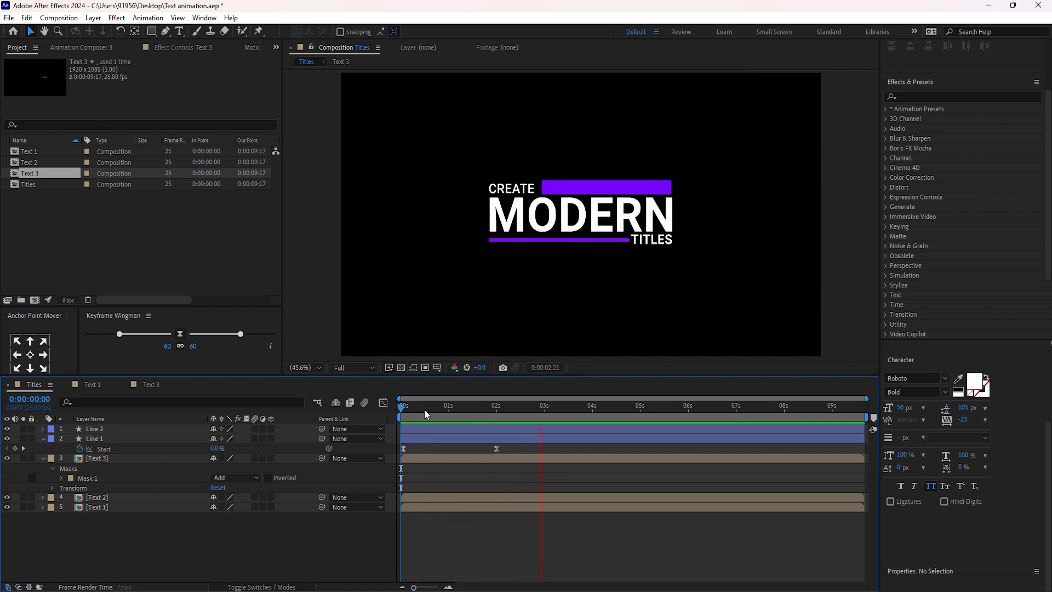
left_click(40, 441)
left_click_drag(402, 430, 542, 445)
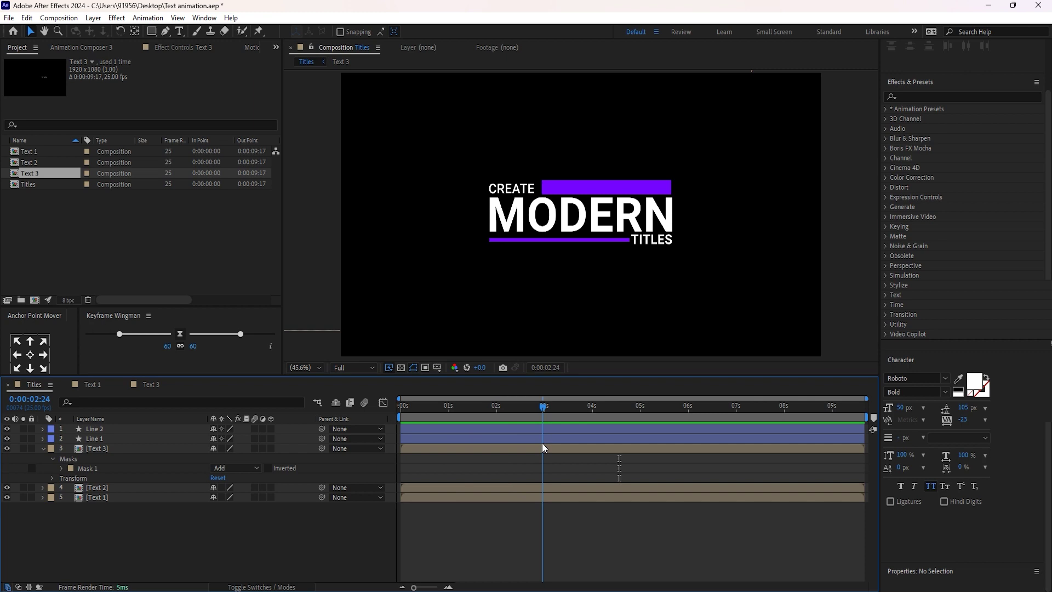
left_click(41, 448)
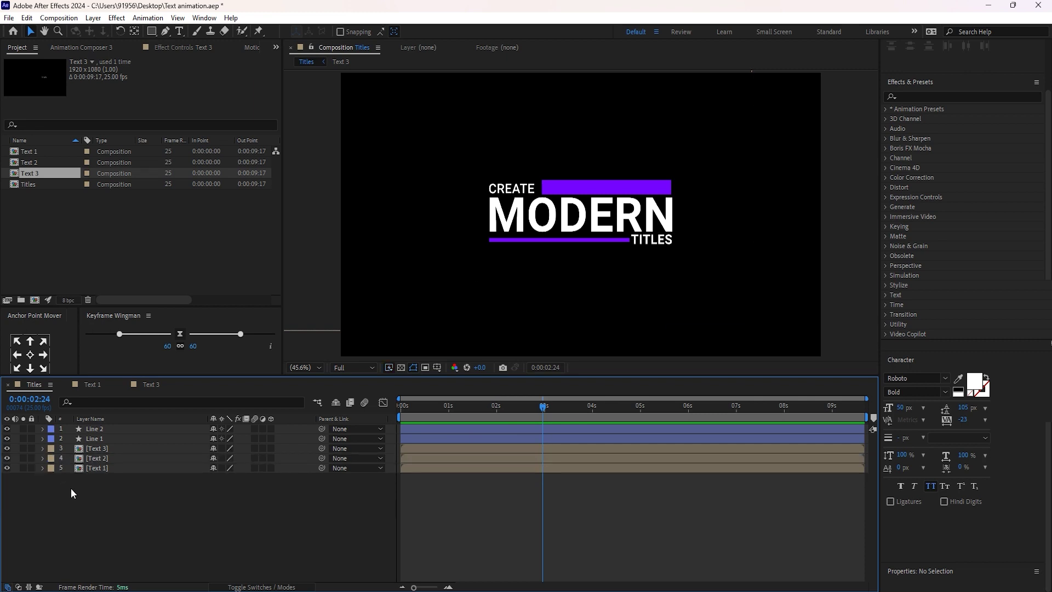
left_click_drag(538, 409, 592, 410)
left_click_drag(133, 526, 97, 422)
Pre-compose the five layers as 'Modern Title' and trim its out point at 4 seconds.
right_click(129, 467)
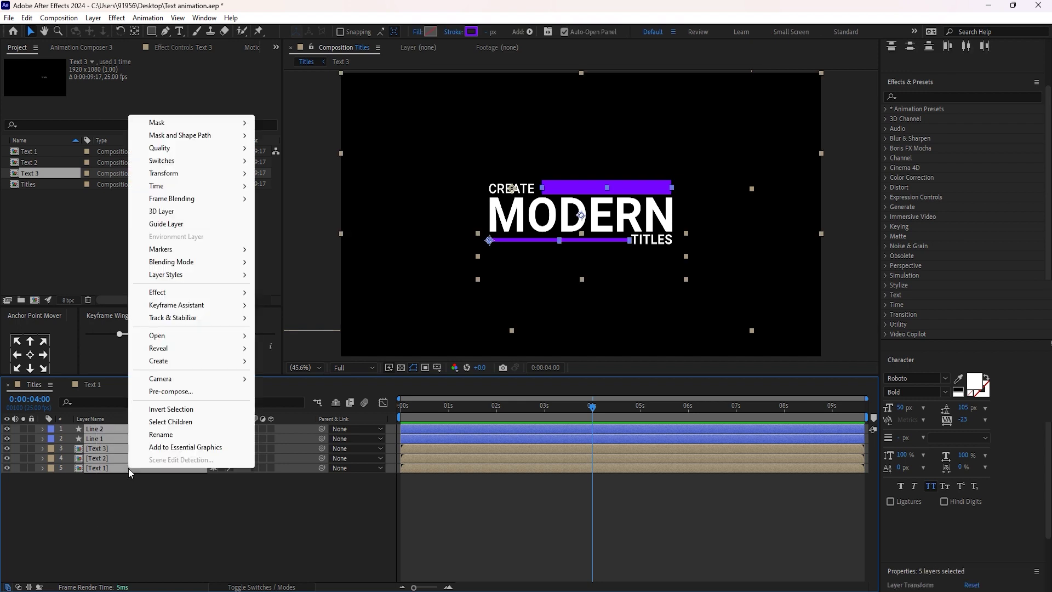
left_click(161, 393)
type("Modern")
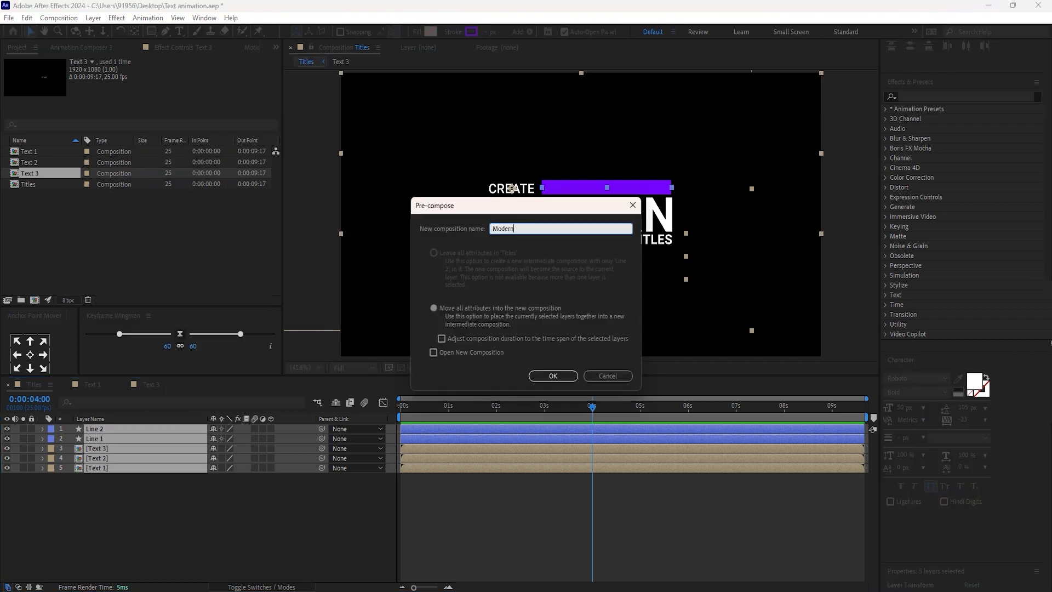
type(" Title")
left_click(553, 375)
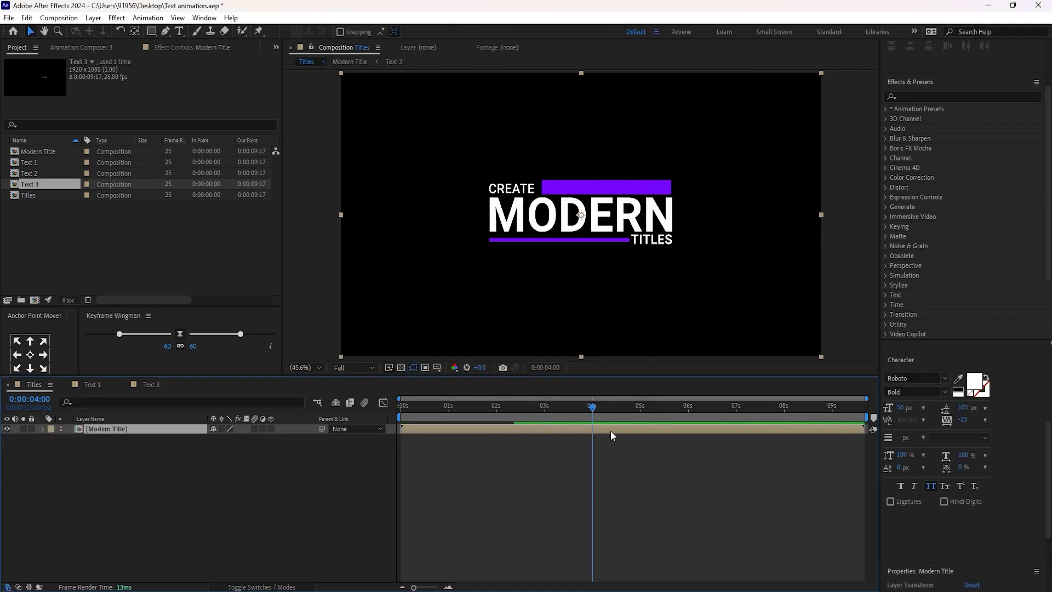
key("alt+]")
left_click(363, 432)
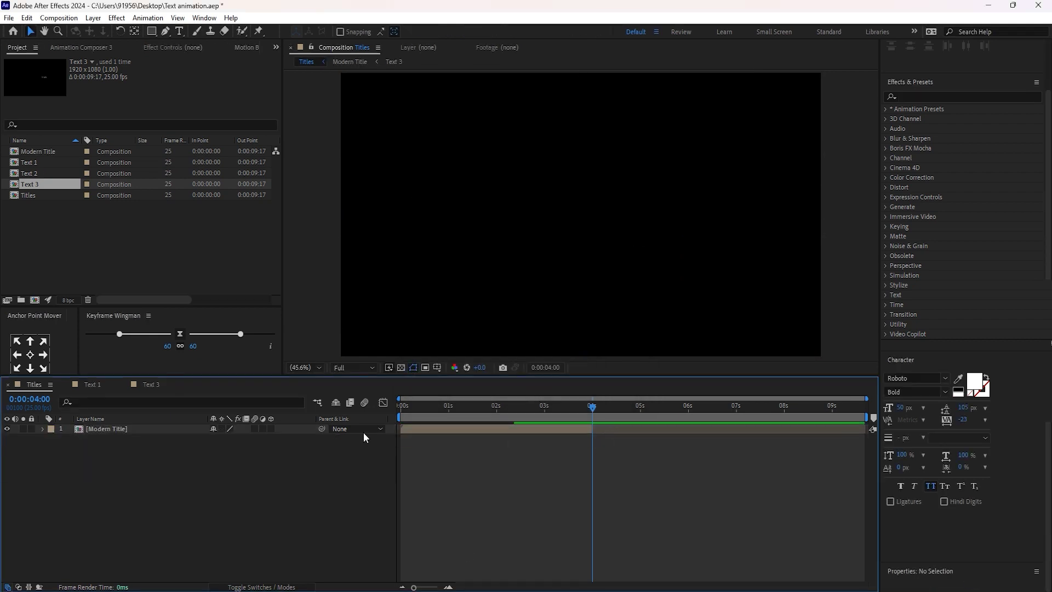
left_click(104, 429)
Duplicate Modern Title, start the copy at 4 seconds, time-reverse it, and preview maximized.
key("ctrl+d")
left_click_drag(413, 426, 606, 425)
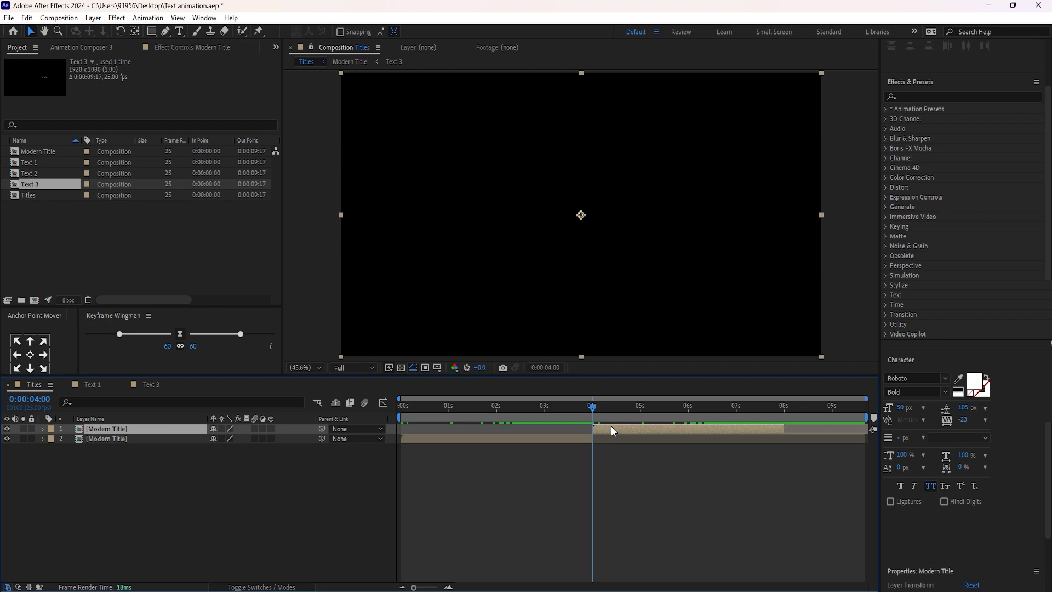
right_click(612, 431)
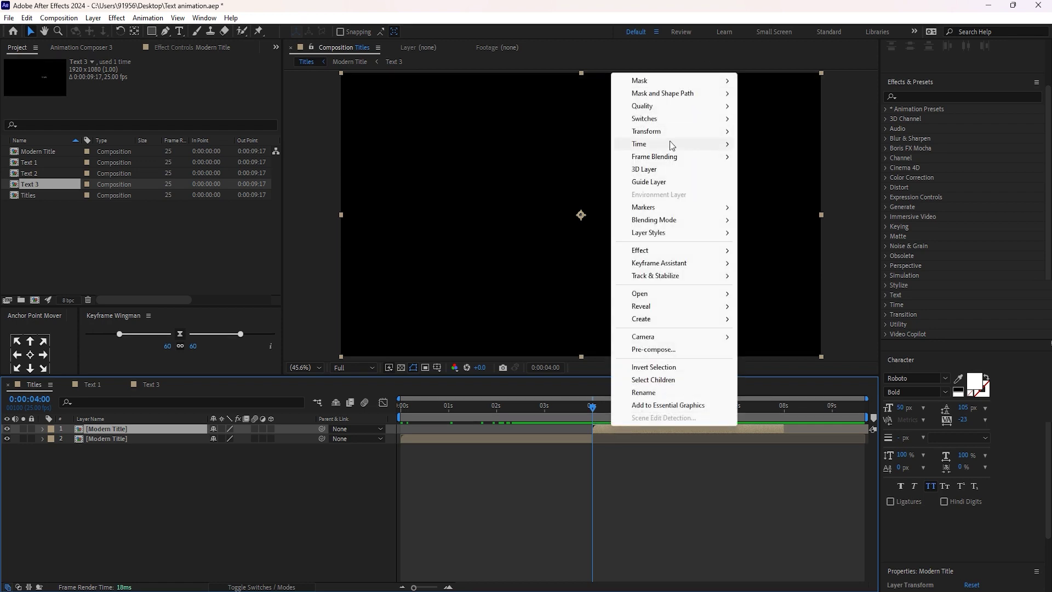
mouse_move(671, 145)
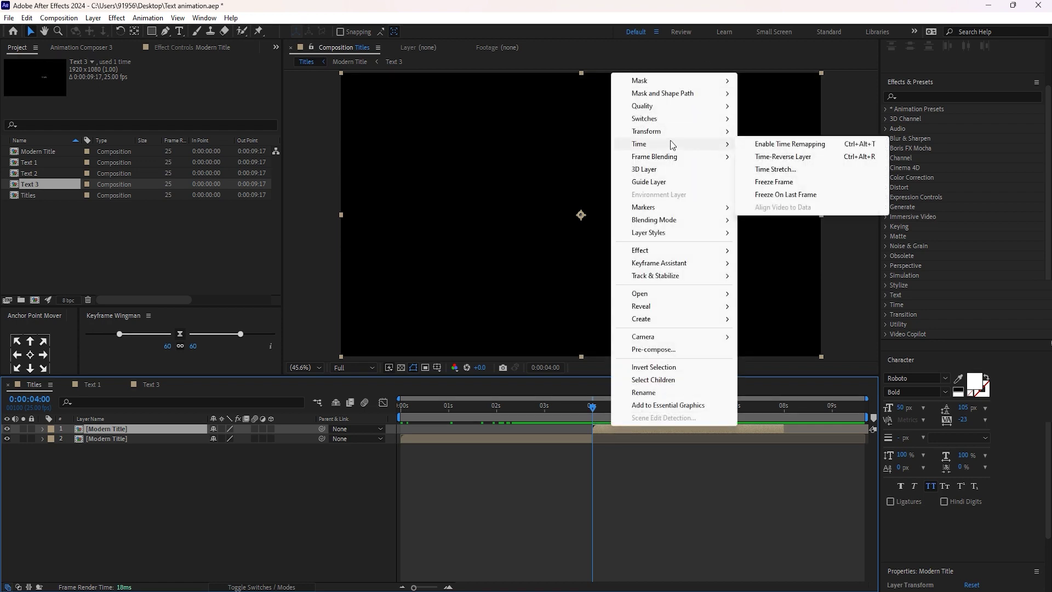
left_click(778, 157)
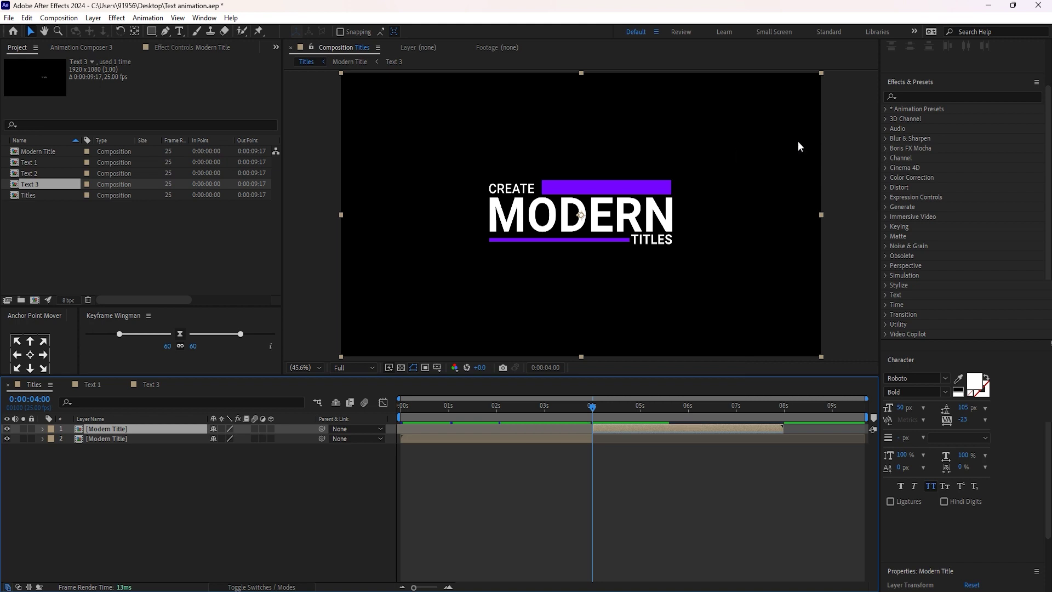
key("grave")
key("space")
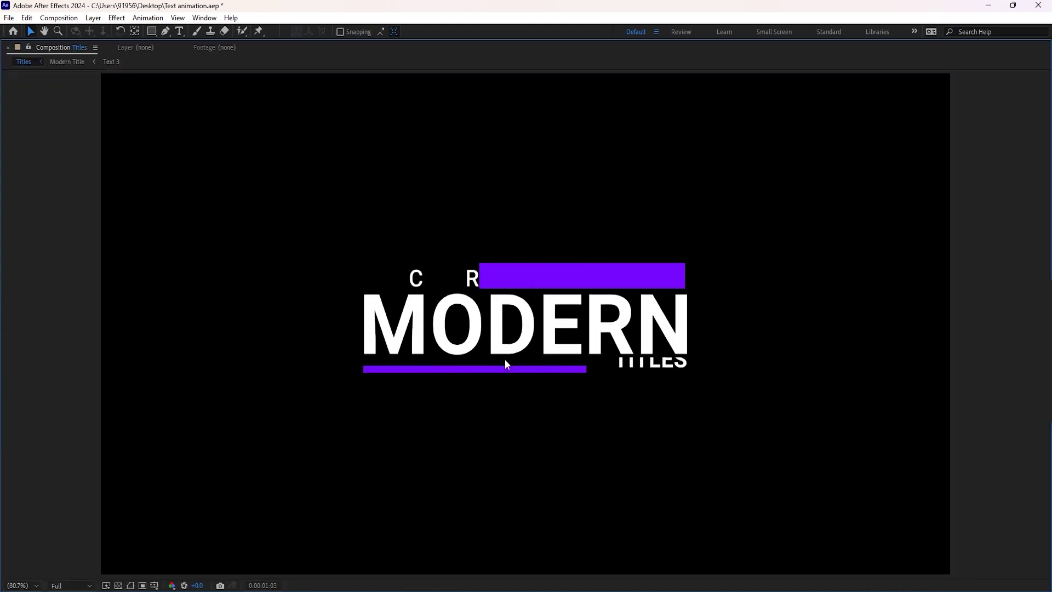